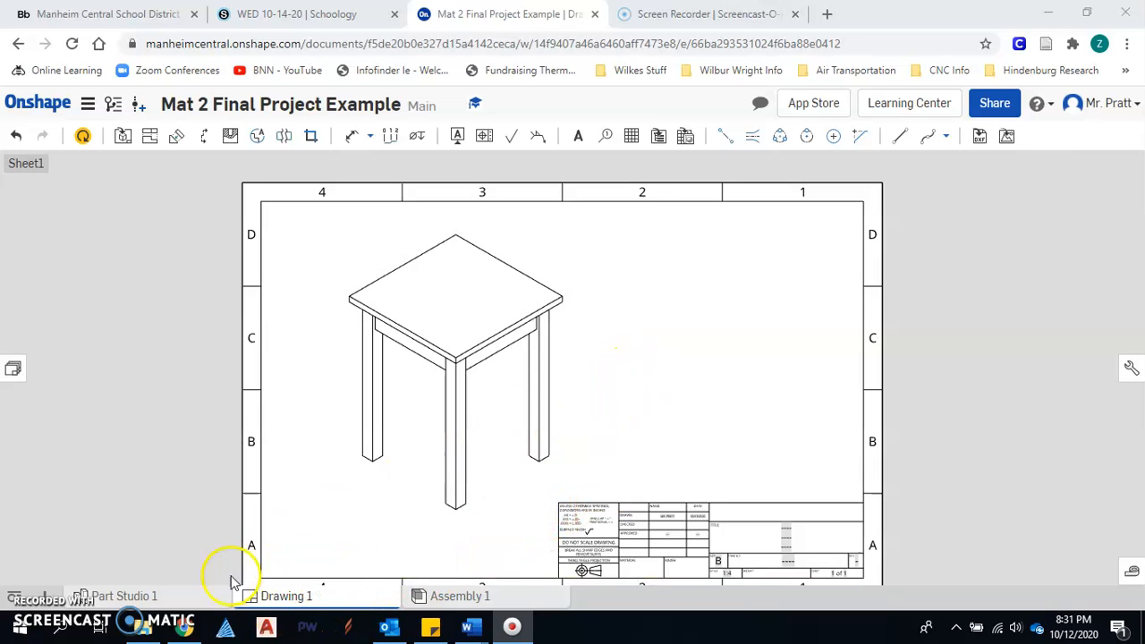
- Open Part Studio 1 and hide the Front and Right default planes
{"action": "mouse_move", "coordinate": [140, 598]}
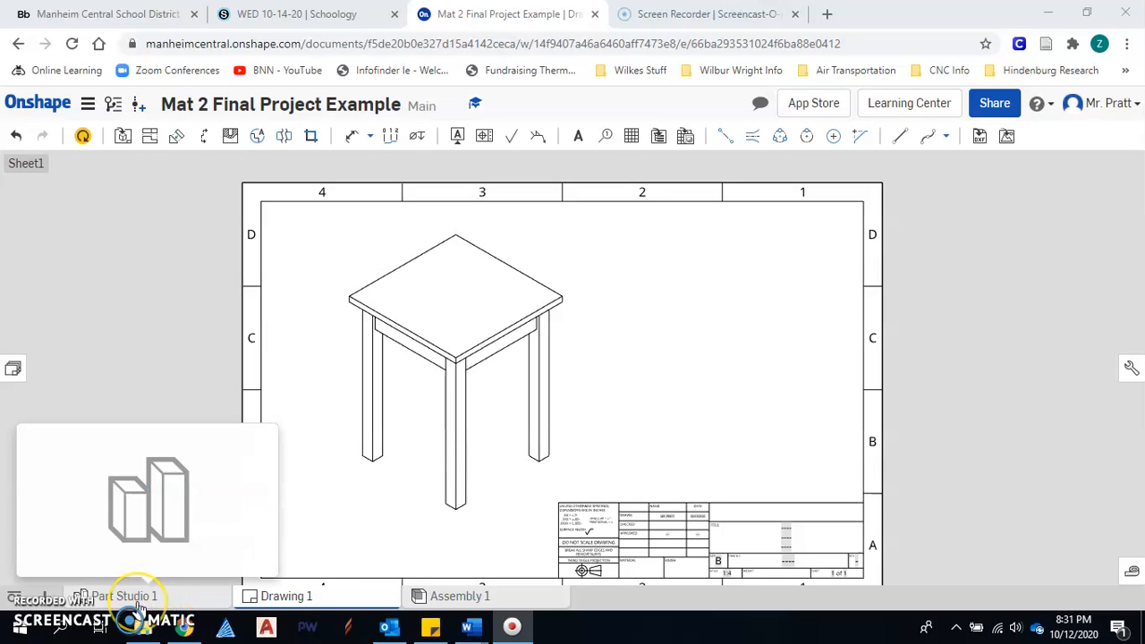
{"action": "left_click", "coordinate": [139, 606]}
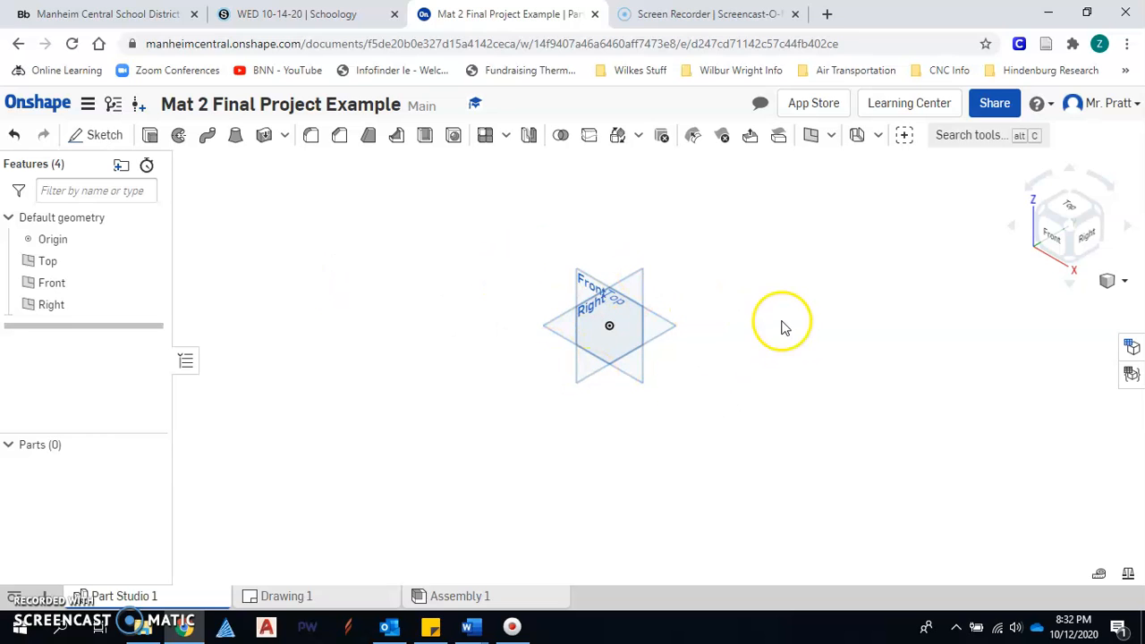
{"action": "scroll", "coordinate": [750, 319], "scroll_direction": "up", "scroll_amount": 2}
{"action": "scroll", "coordinate": [716, 322], "scroll_direction": "up", "scroll_amount": 3}
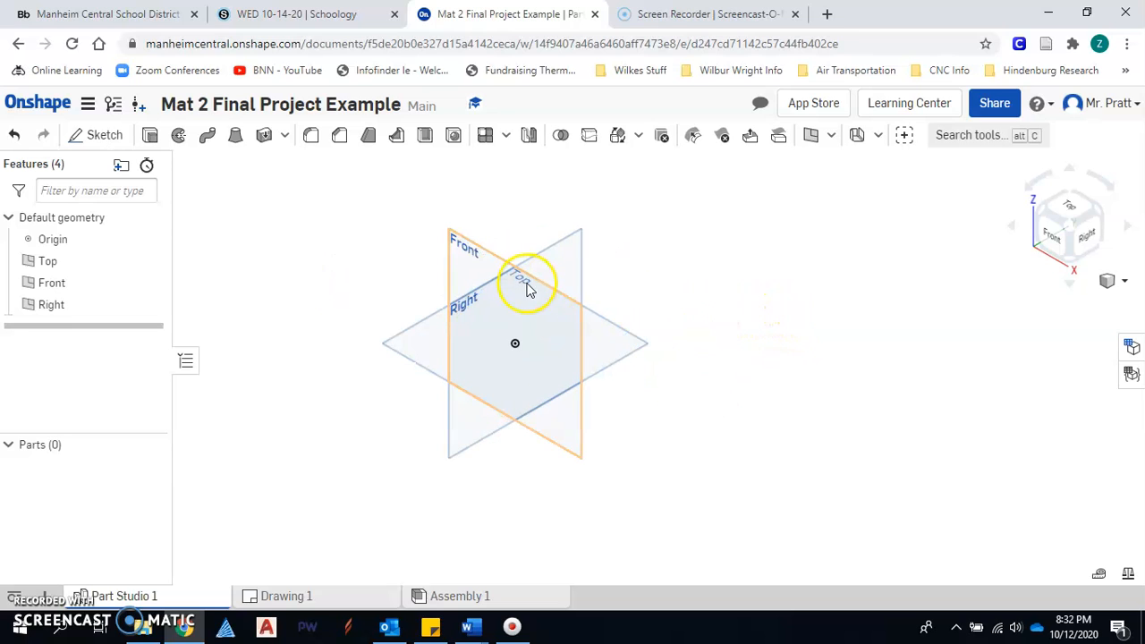
{"action": "scroll", "coordinate": [676, 281], "scroll_direction": "up", "scroll_amount": 2}
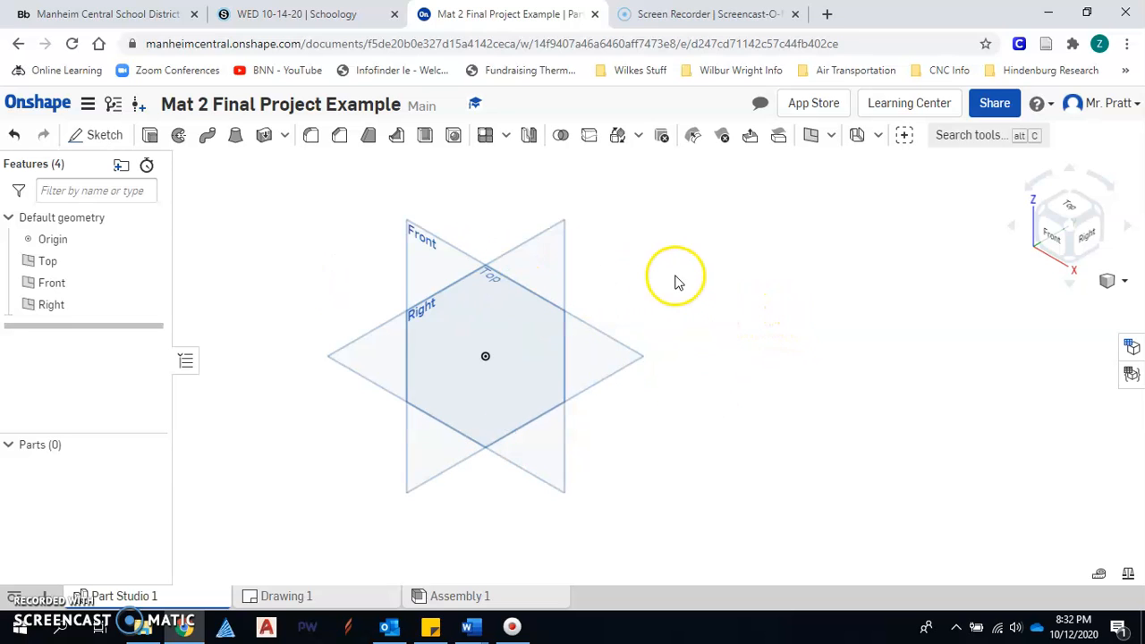
{"action": "left_click", "coordinate": [756, 246]}
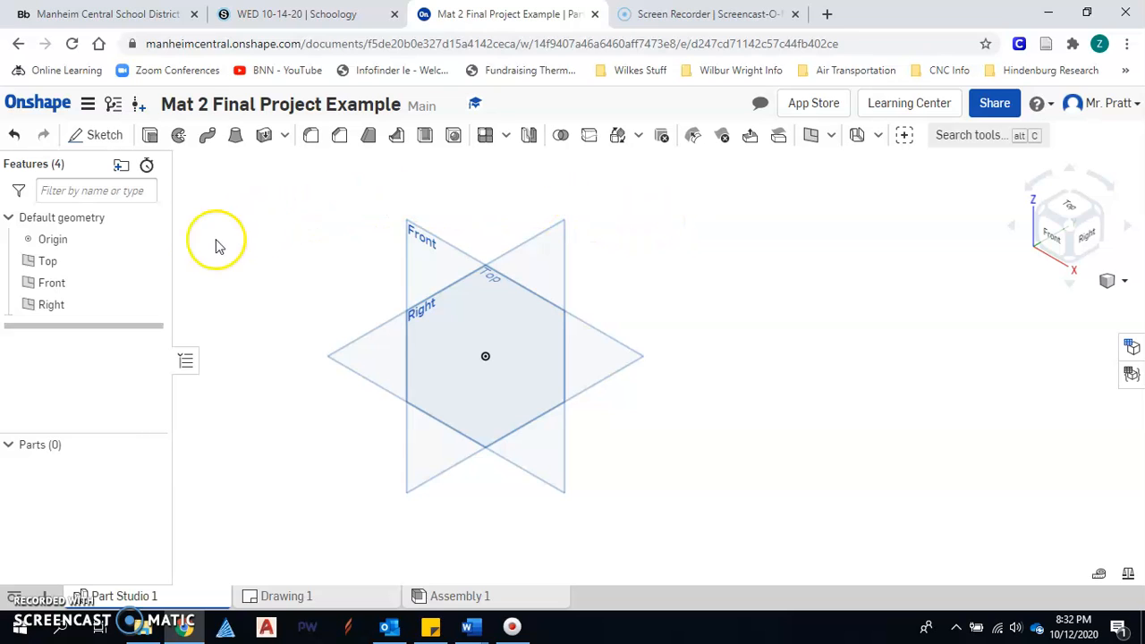
{"action": "left_click", "coordinate": [150, 283]}
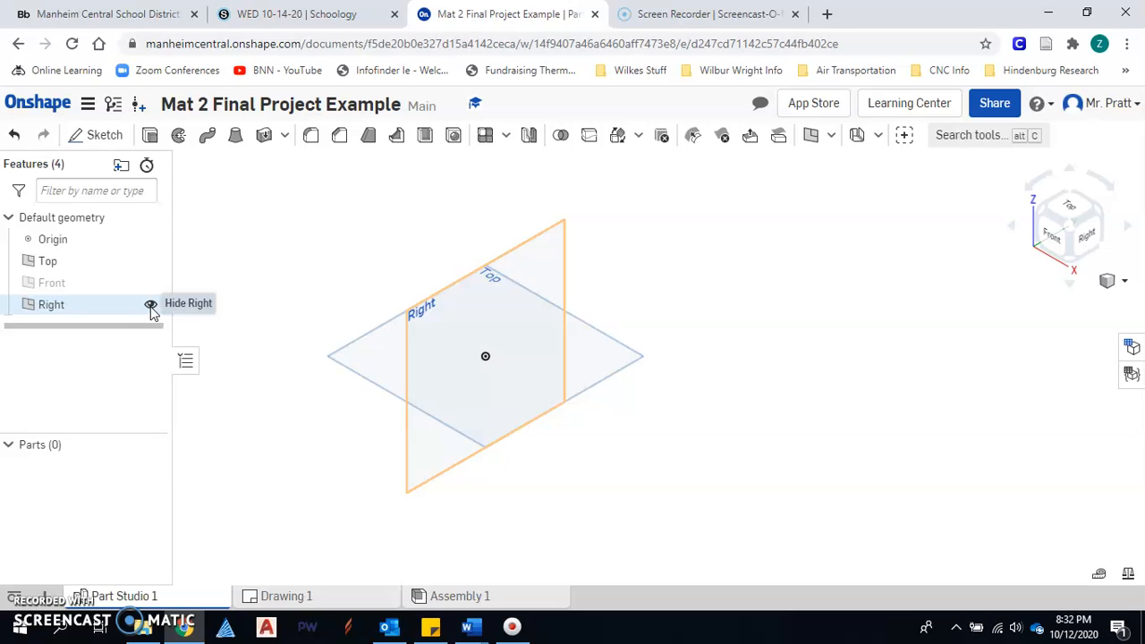
{"action": "left_click", "coordinate": [151, 305]}
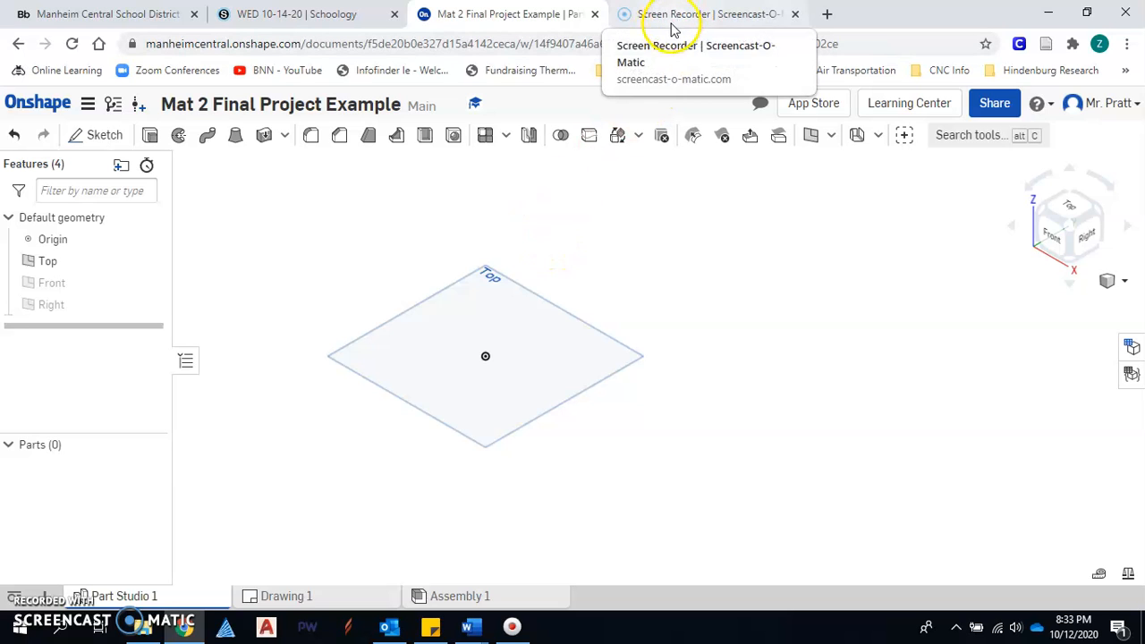
- Check the table in Drawing 1, return to Part Studio 1 and start a sketch on the Top plane
{"action": "left_click", "coordinate": [336, 598]}
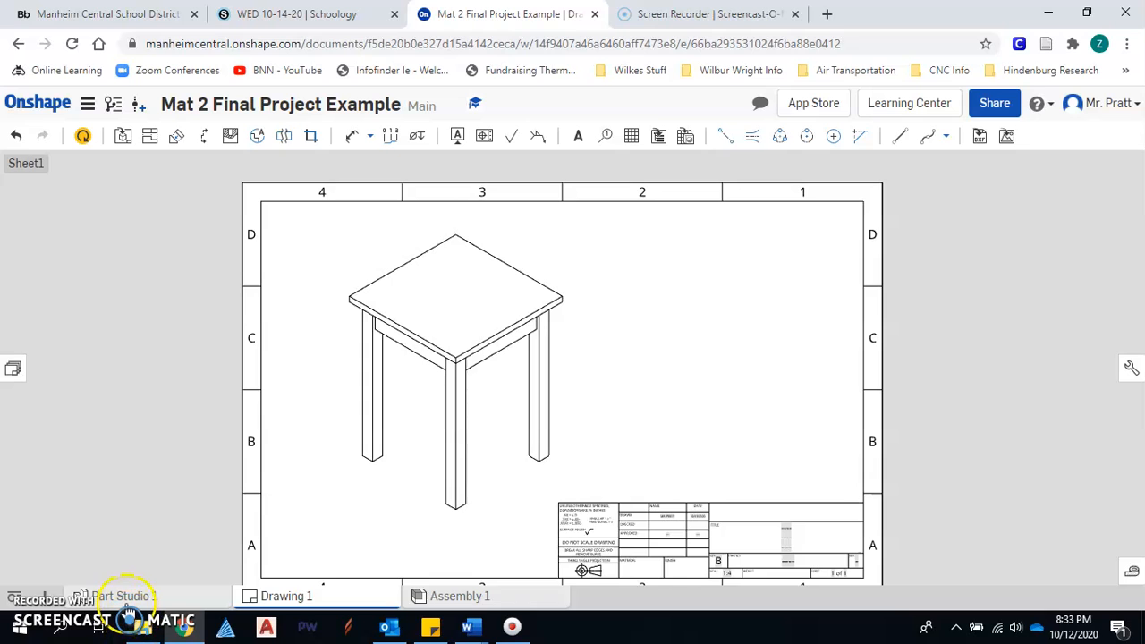
{"action": "mouse_move", "coordinate": [125, 598]}
{"action": "left_click", "coordinate": [131, 603]}
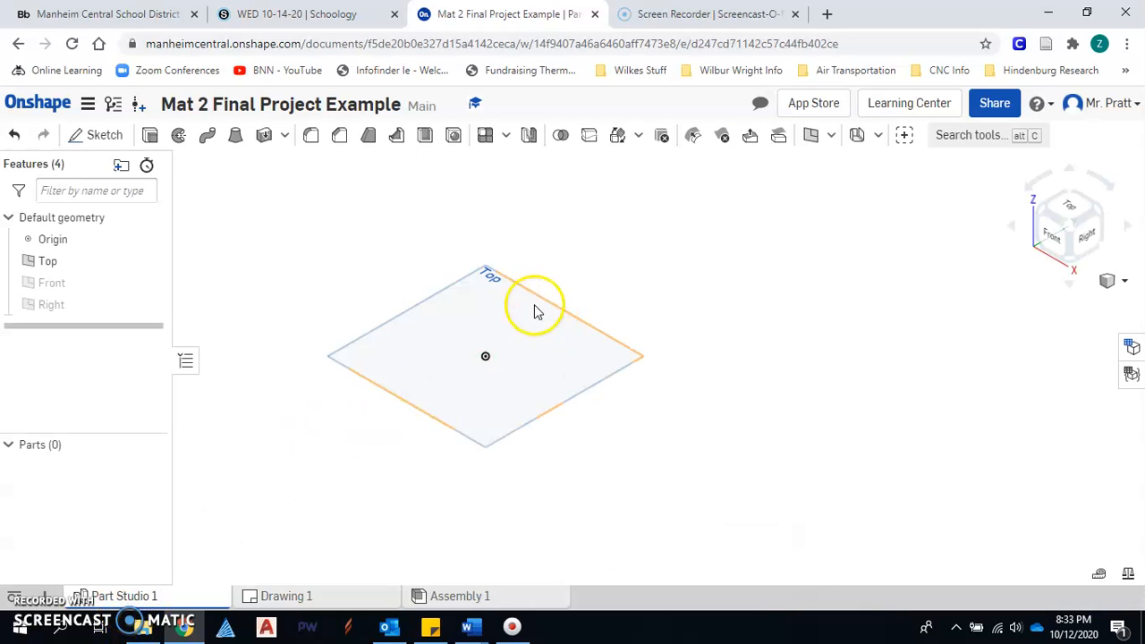
{"action": "left_click", "coordinate": [99, 138]}
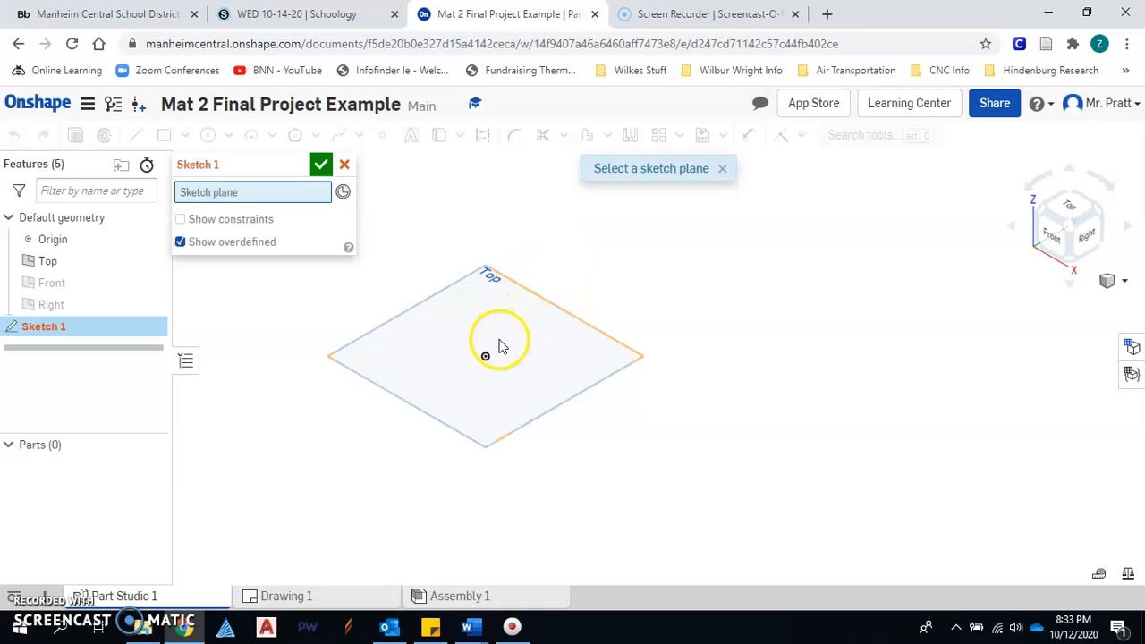
{"action": "left_click", "coordinate": [501, 346]}
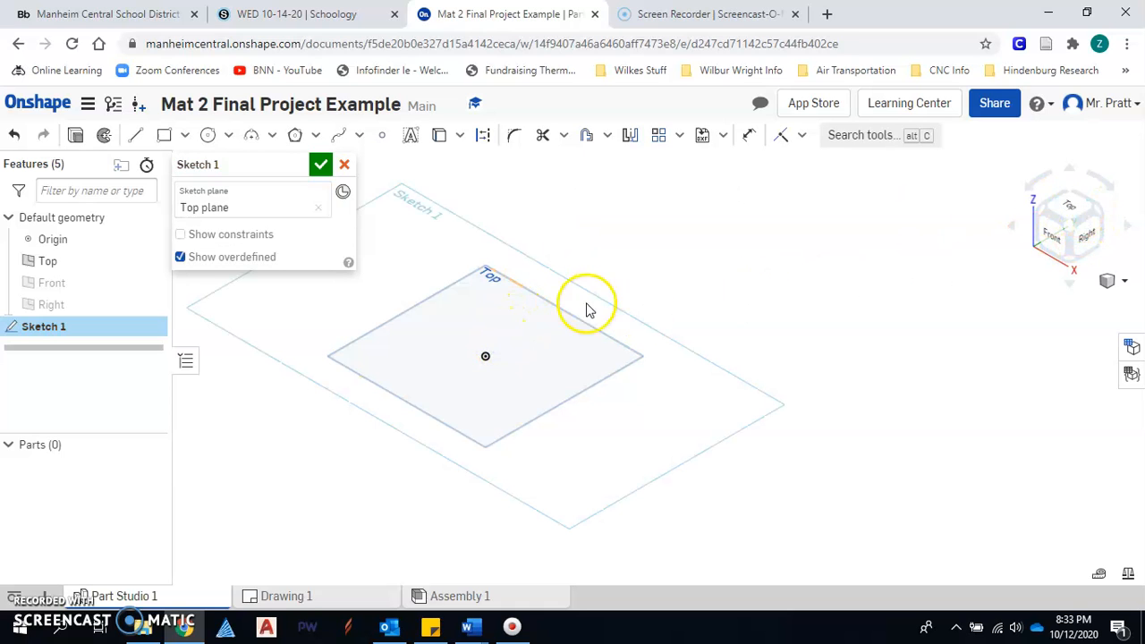
{"action": "left_click", "coordinate": [1075, 208]}
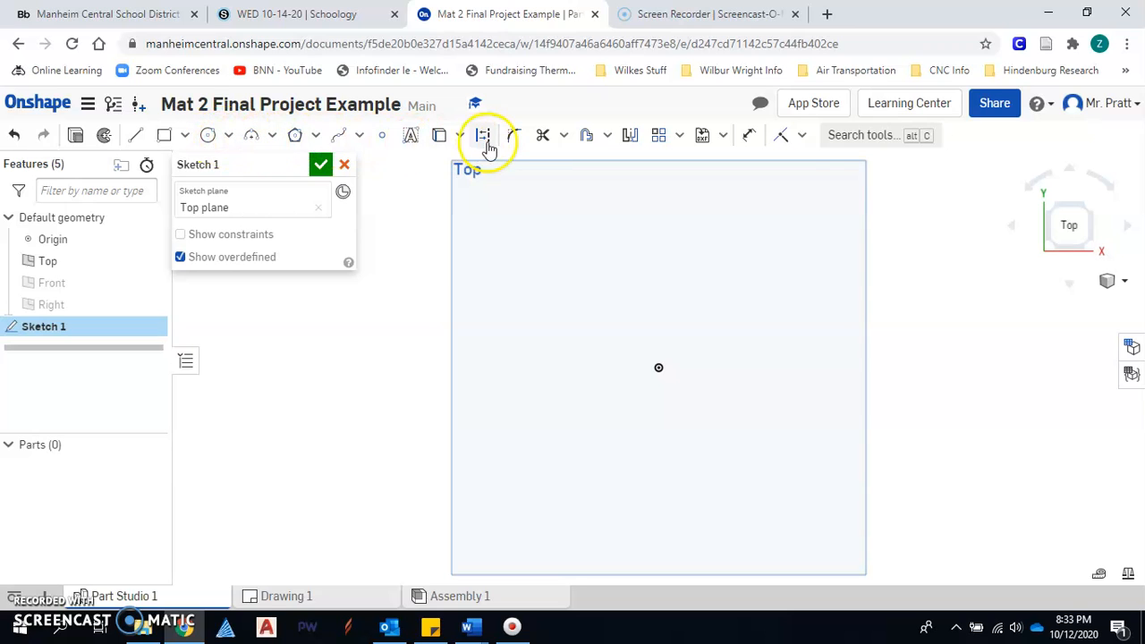
- Sketch a corner rectangle about 6.64 by 5.87 in around the origin
{"action": "left_click", "coordinate": [587, 139]}
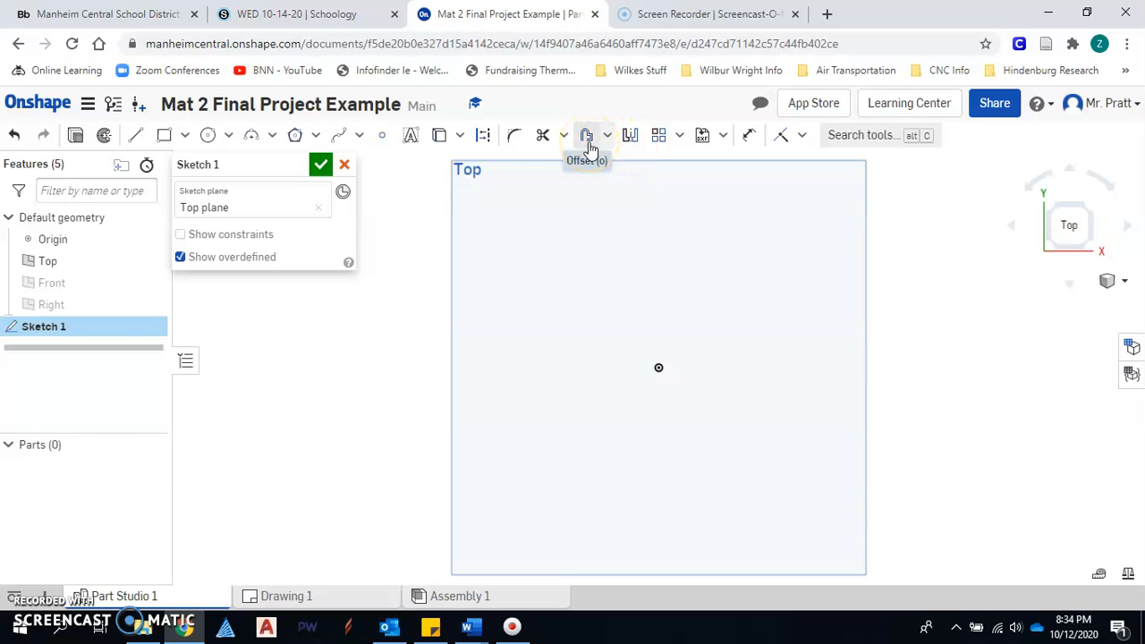
{"action": "left_click", "coordinate": [163, 135]}
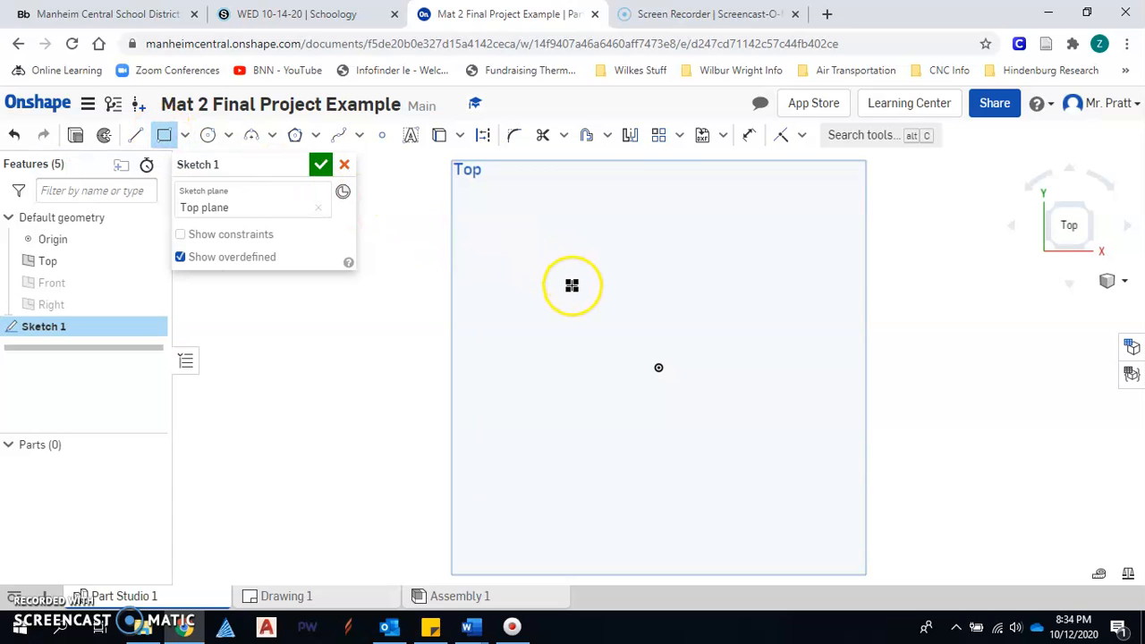
{"action": "scroll", "coordinate": [573, 284], "scroll_direction": "down", "scroll_amount": 3}
{"action": "left_click", "coordinate": [503, 474]}
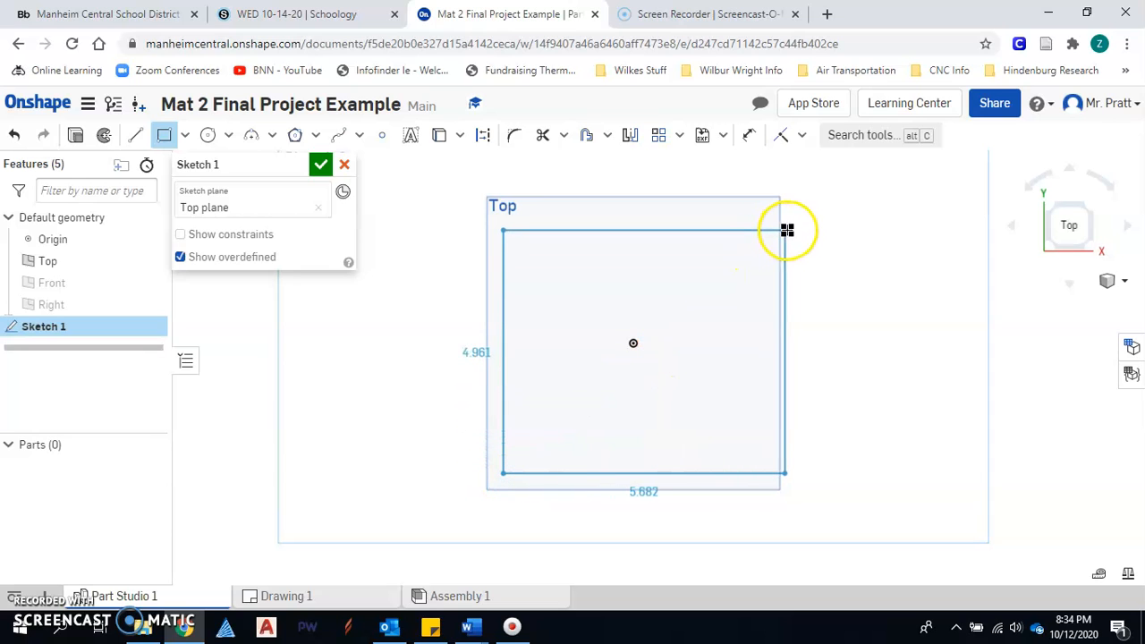
{"action": "left_click", "coordinate": [827, 188]}
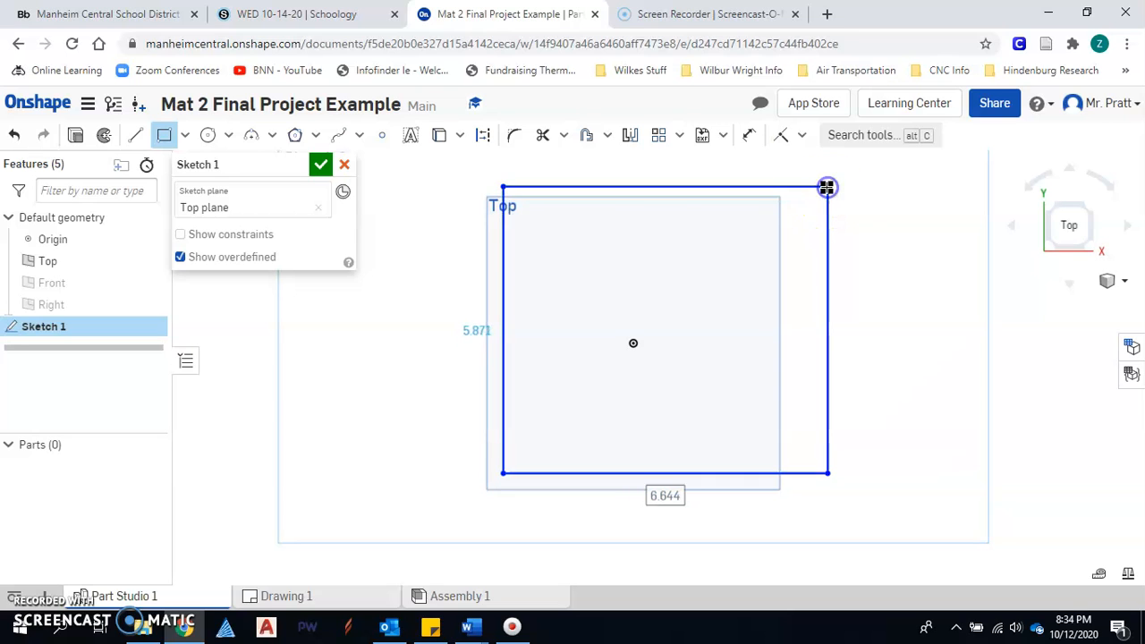
- Set the rectangle's width and height to 16 in each and accept the sketch
{"action": "scroll", "coordinate": [742, 230], "scroll_direction": "down", "scroll_amount": 3}
{"action": "middle_click_drag", "start_coordinate": [662, 241], "coordinate": [661, 241]}
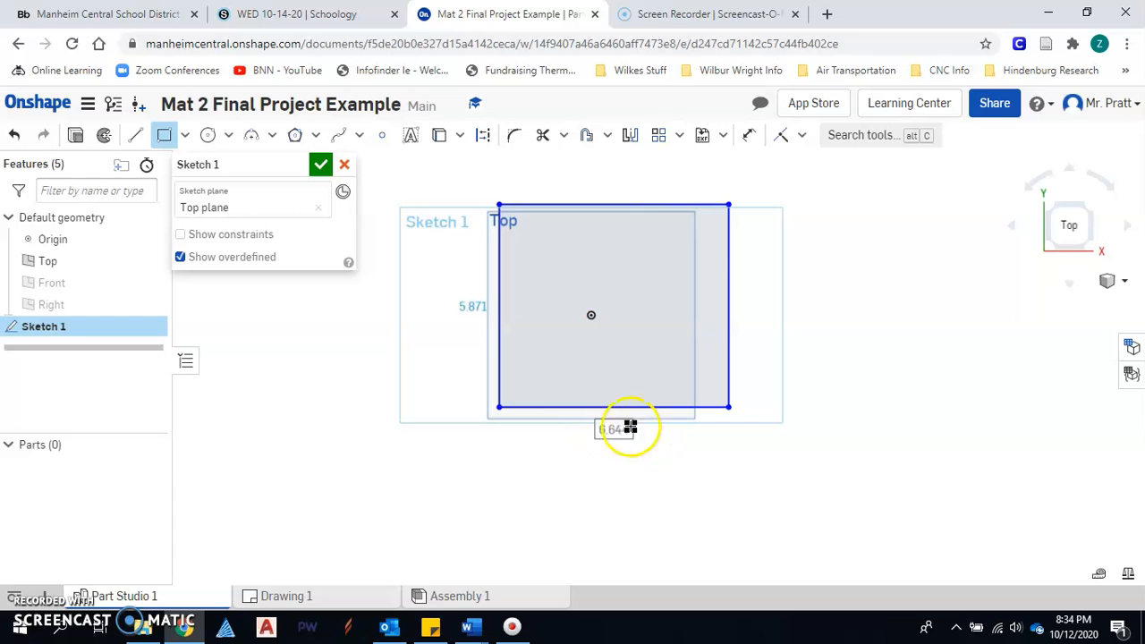
{"action": "scroll", "coordinate": [608, 433], "scroll_direction": "up", "scroll_amount": 2}
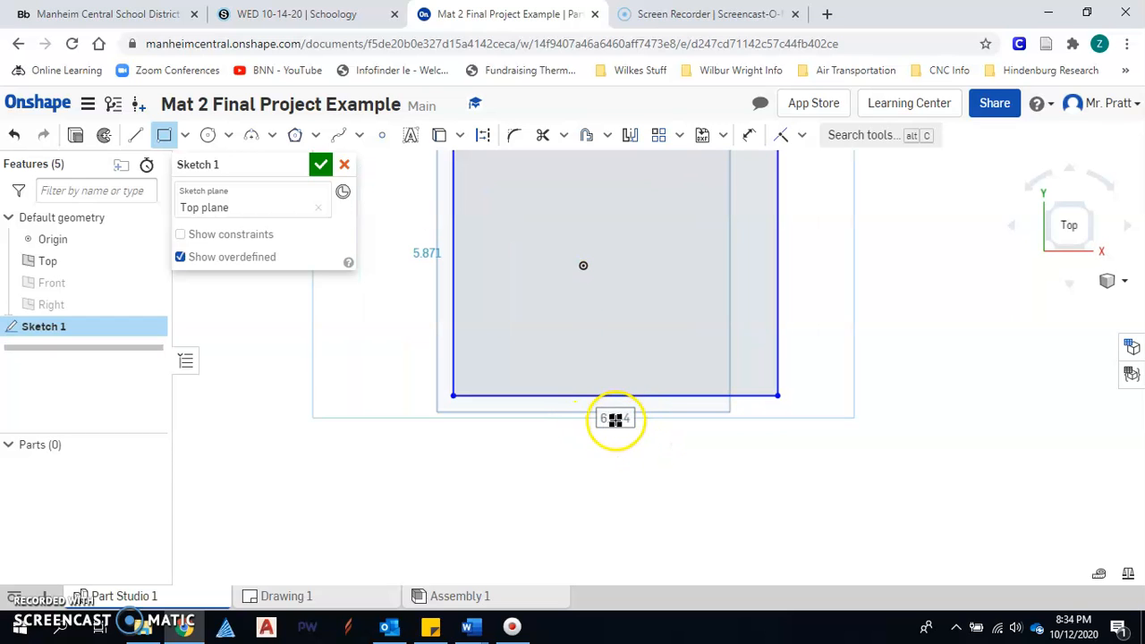
{"action": "scroll", "coordinate": [636, 431], "scroll_direction": "down", "scroll_amount": 2}
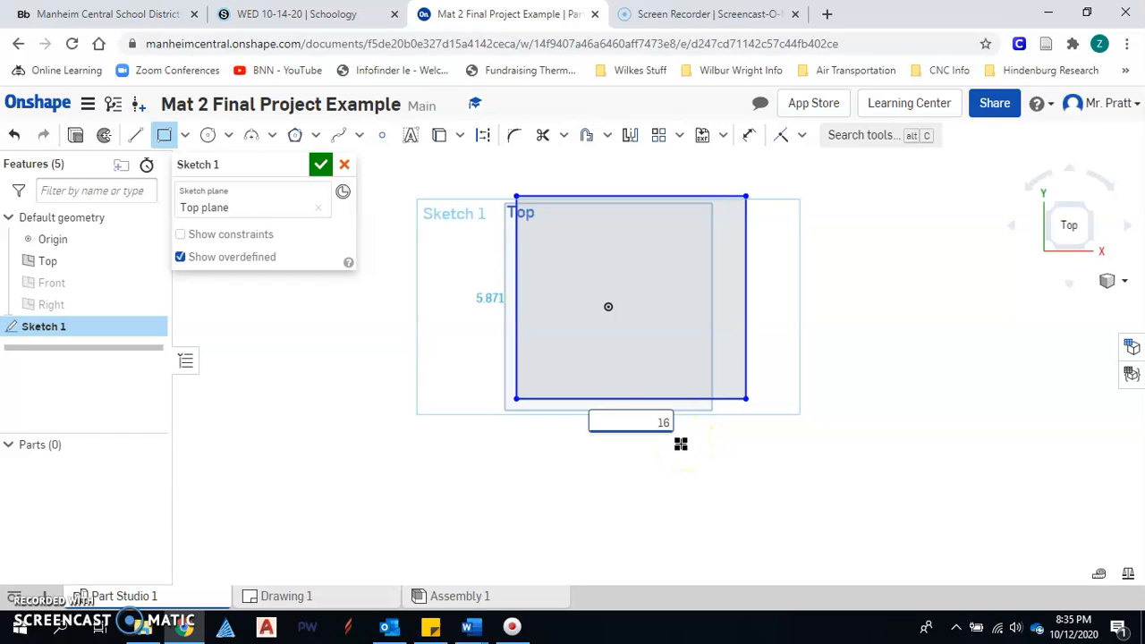
{"action": "key", "text": "Return"}
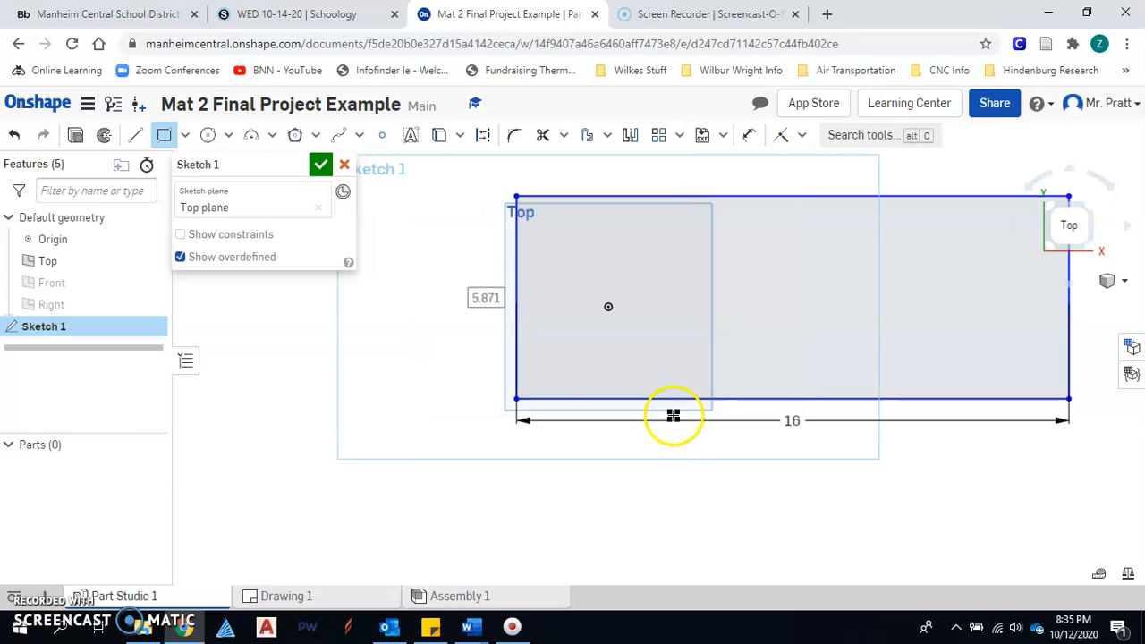
{"action": "scroll", "coordinate": [667, 460], "scroll_direction": "down", "scroll_amount": 1}
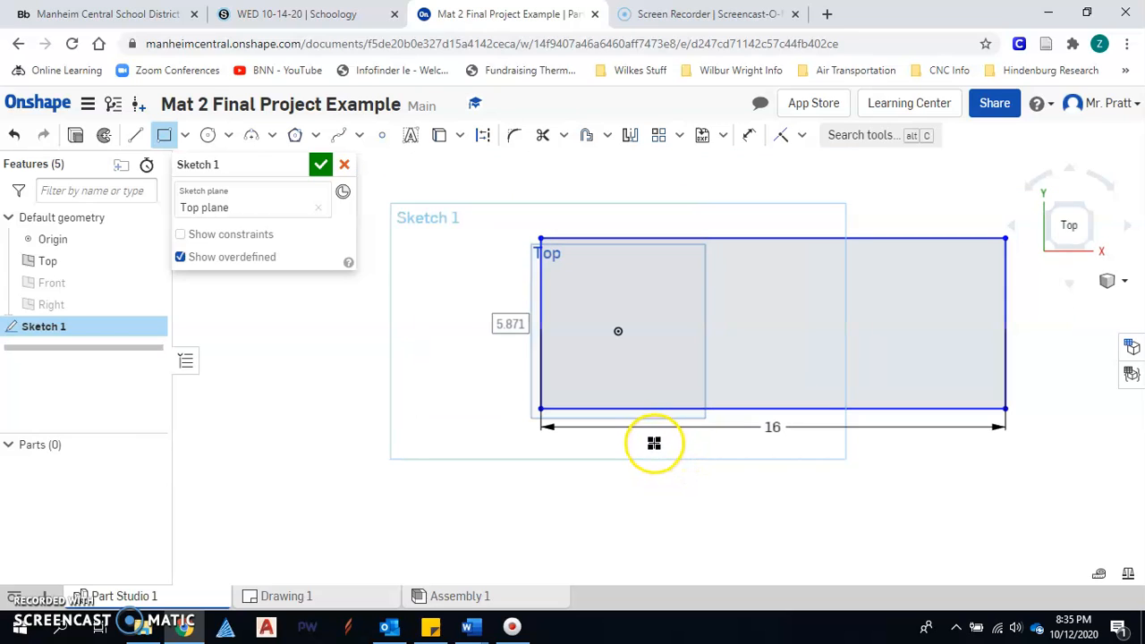
{"action": "type", "text": "16"}
{"action": "key", "text": "Return"}
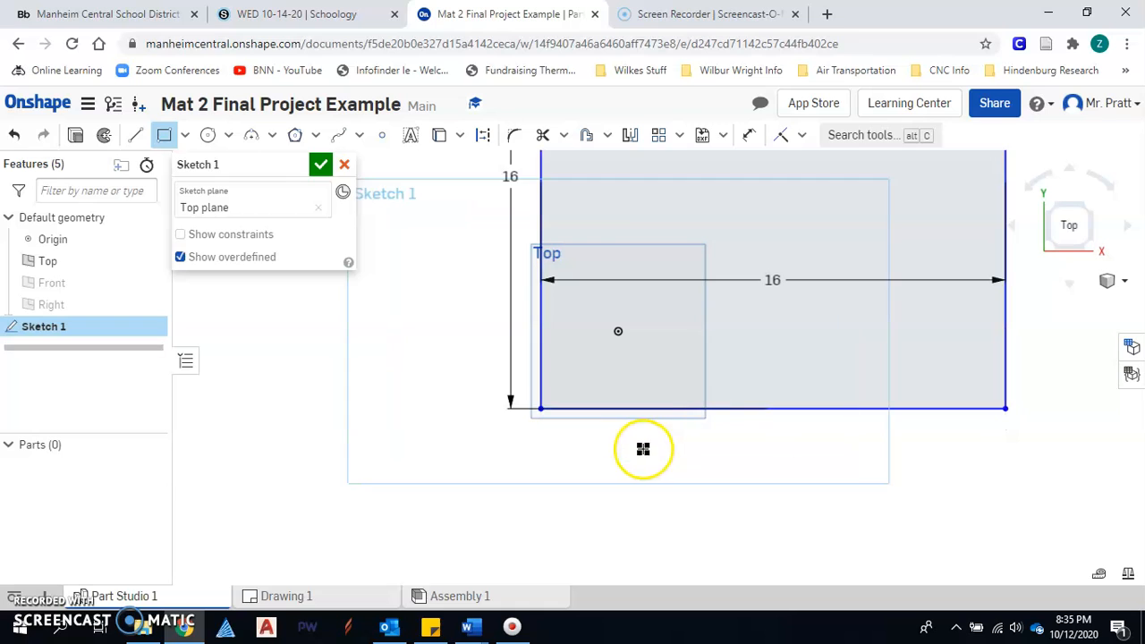
{"action": "scroll", "coordinate": [653, 443], "scroll_direction": "down", "scroll_amount": 2}
{"action": "middle_click_drag", "start_coordinate": [668, 438], "coordinate": [643, 498]}
{"action": "scroll", "coordinate": [643, 497], "scroll_direction": "down", "scroll_amount": 2}
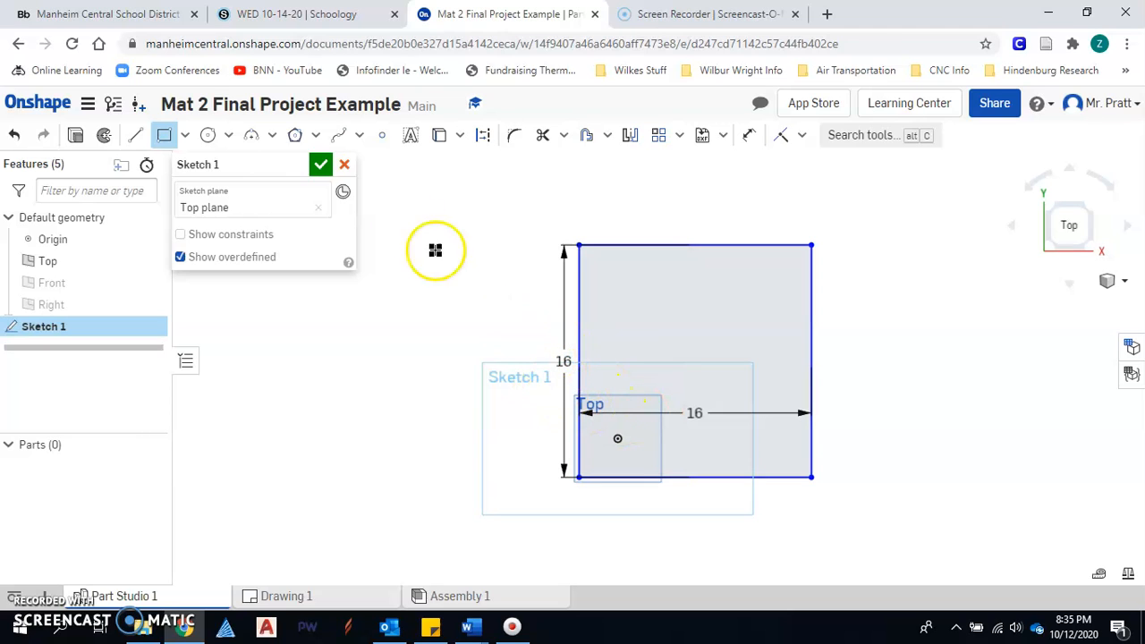
{"action": "left_click", "coordinate": [321, 168]}
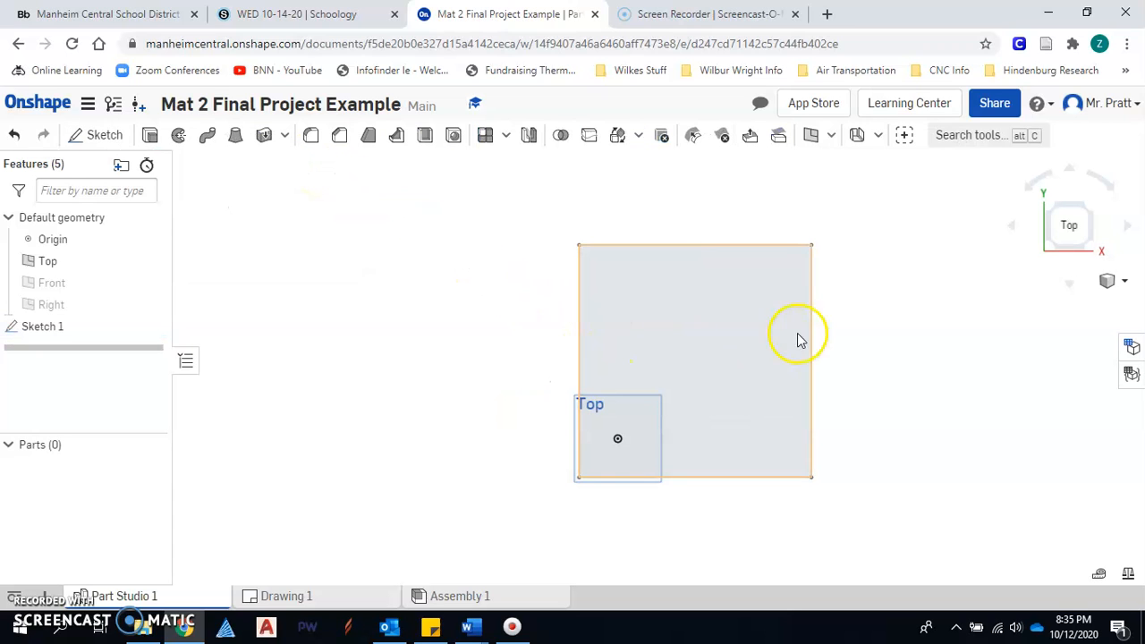
- Extrude the square sketch region as a new solid with a blind depth of 0.75 in
{"action": "mouse_move", "coordinate": [653, 352]}
{"action": "middle_mouse_down"}
{"action": "mouse_move", "coordinate": [510, 350]}
{"action": "mouse_move", "coordinate": [390, 298]}
{"action": "middle_mouse_up"}
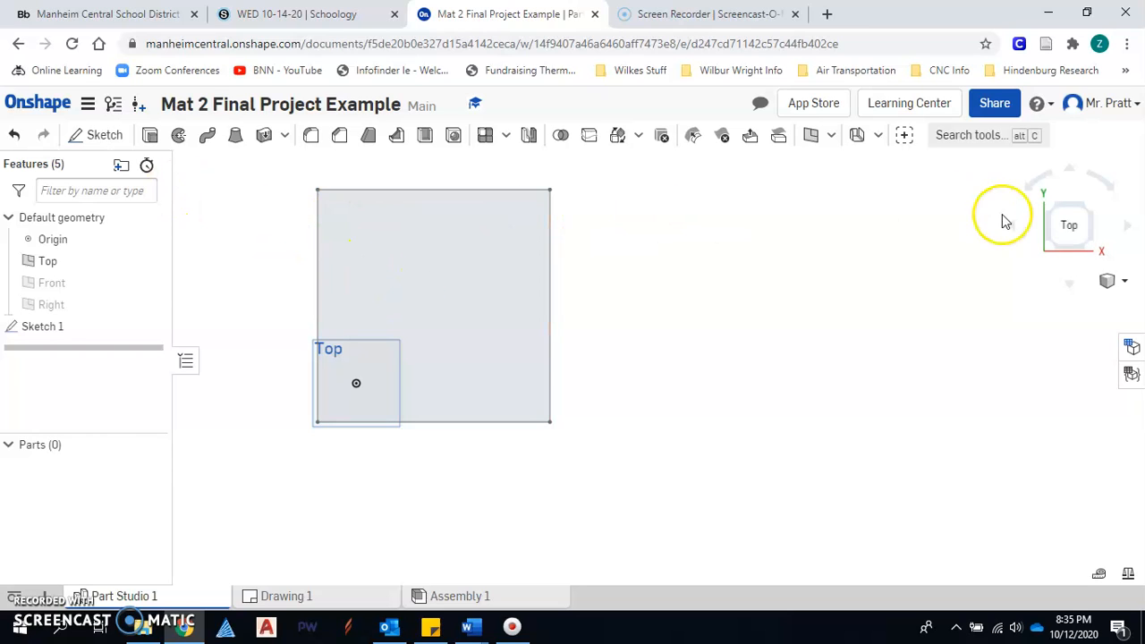
{"action": "left_click", "coordinate": [1125, 282]}
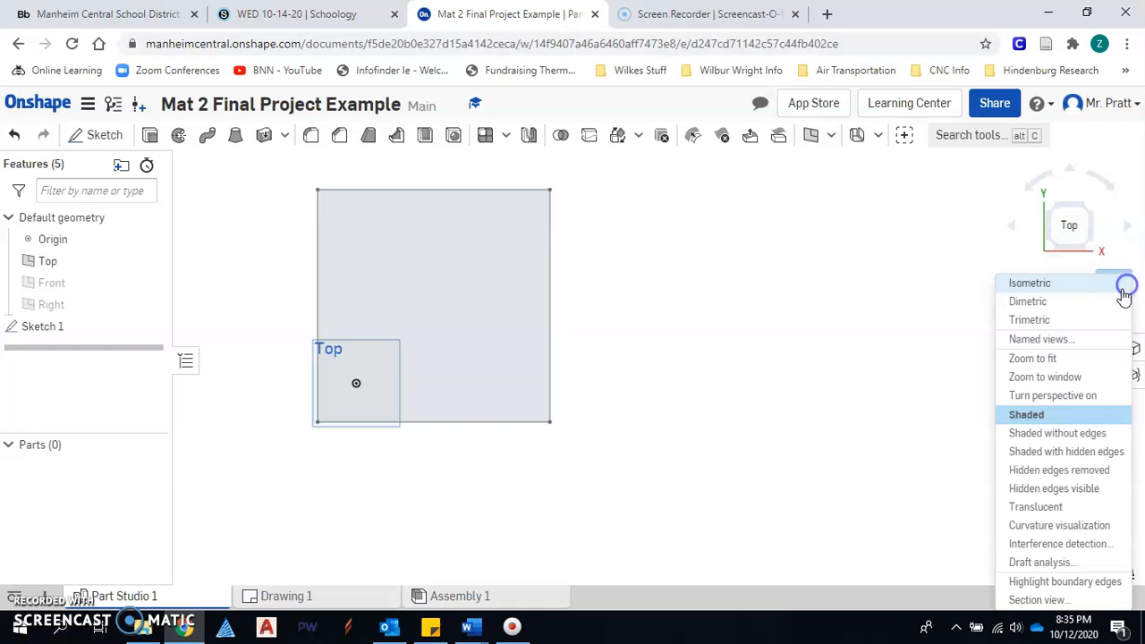
{"action": "left_click", "coordinate": [1054, 285]}
{"action": "scroll", "coordinate": [793, 309], "scroll_direction": "down", "scroll_amount": 1}
{"action": "middle_click_drag", "start_coordinate": [784, 310], "coordinate": [677, 303]}
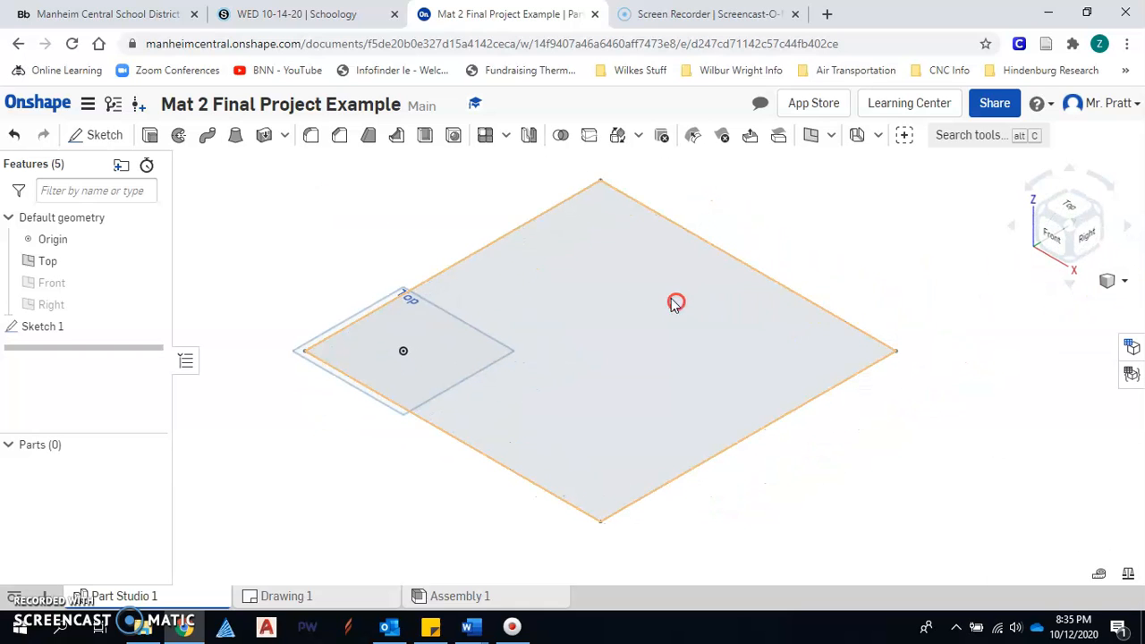
{"action": "left_click", "coordinate": [150, 139]}
{"action": "middle_click_drag", "start_coordinate": [423, 220], "coordinate": [478, 218]}
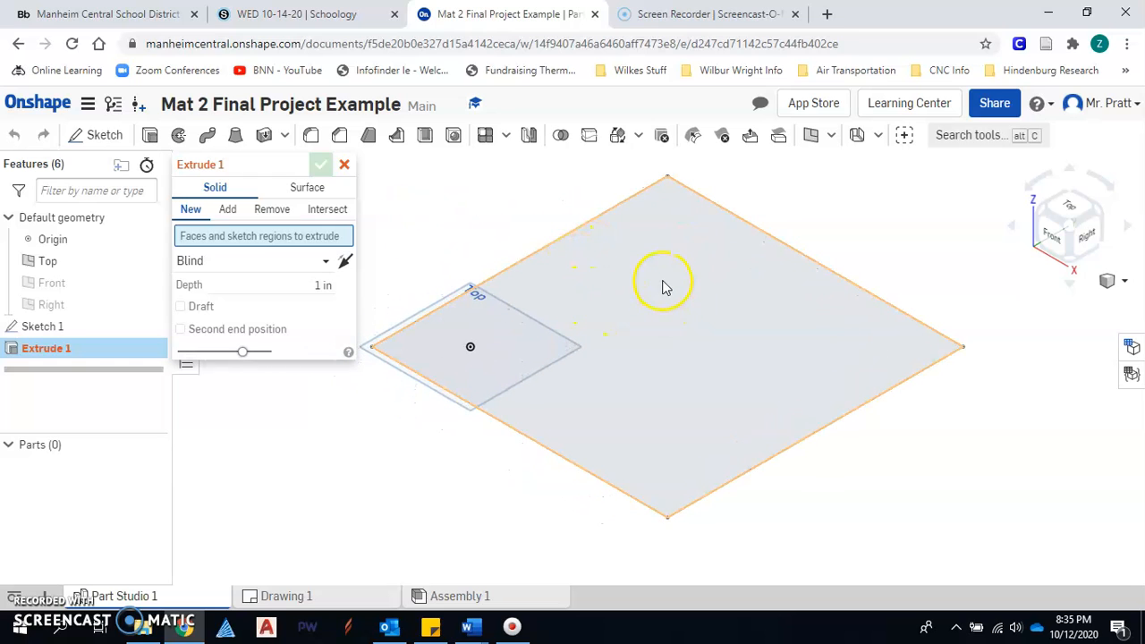
{"action": "left_click", "coordinate": [692, 348]}
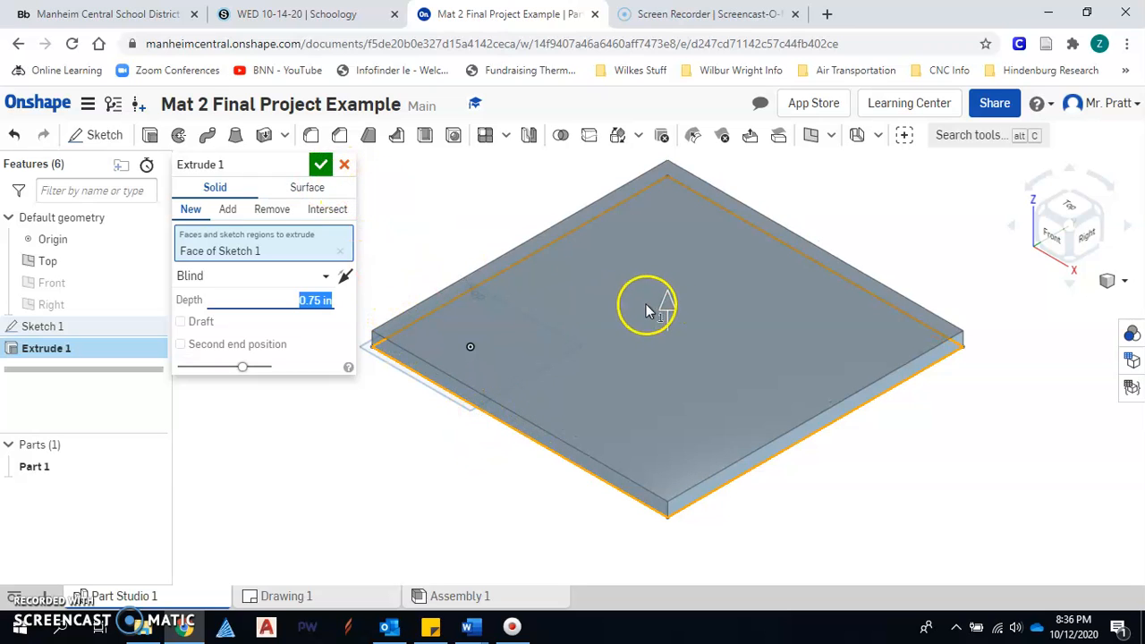
{"action": "left_click", "coordinate": [321, 167]}
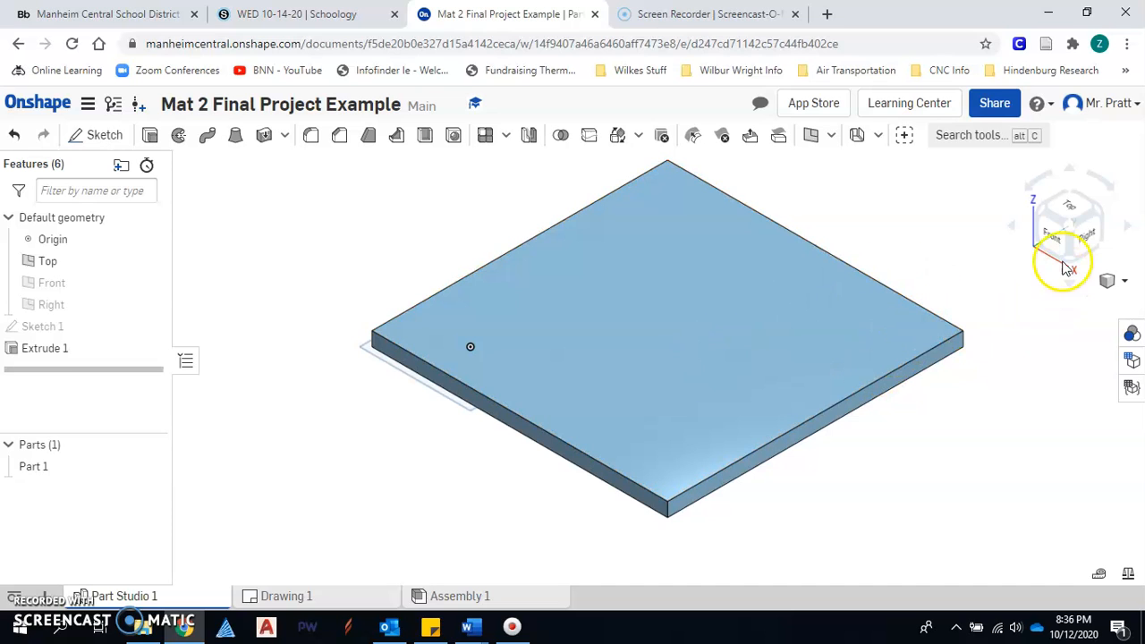
- Inspect the tabletop from above, compare it with the table in Drawing 1 and return to Part Studio 1
{"action": "left_click", "coordinate": [1067, 207]}
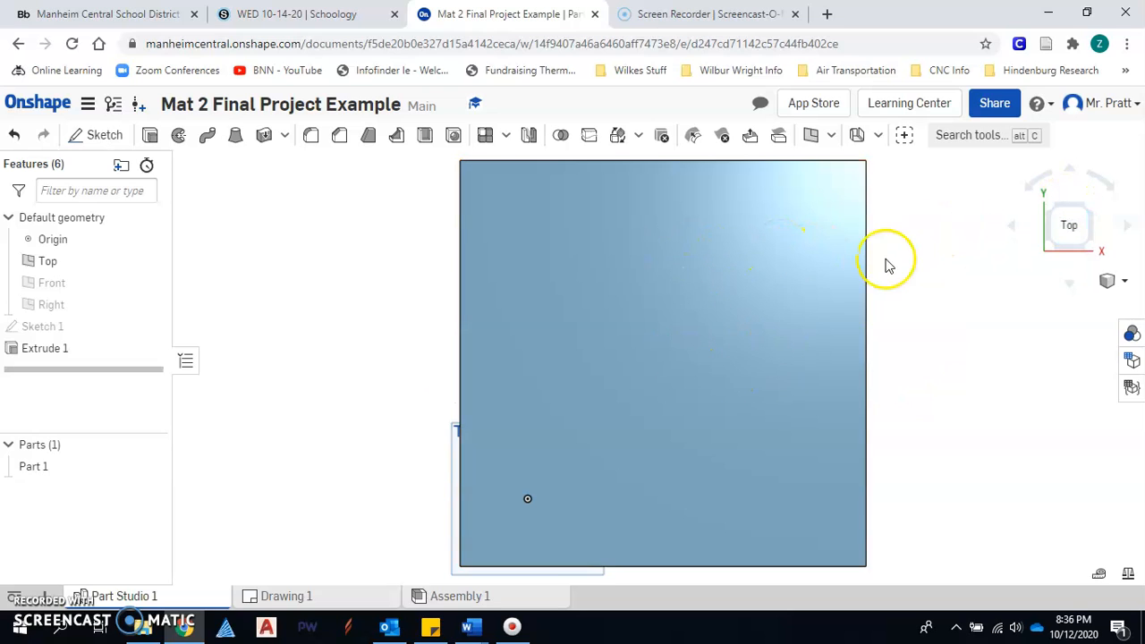
{"action": "scroll", "coordinate": [662, 437], "scroll_direction": "down", "scroll_amount": 3}
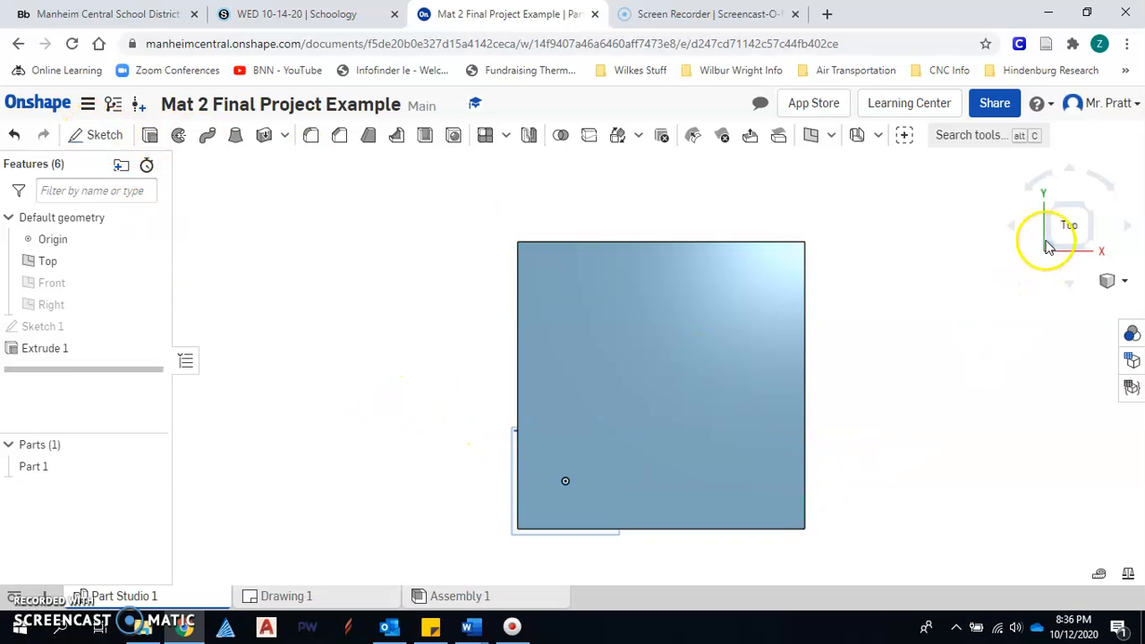
{"action": "scroll", "coordinate": [585, 499], "scroll_direction": "down", "scroll_amount": 2}
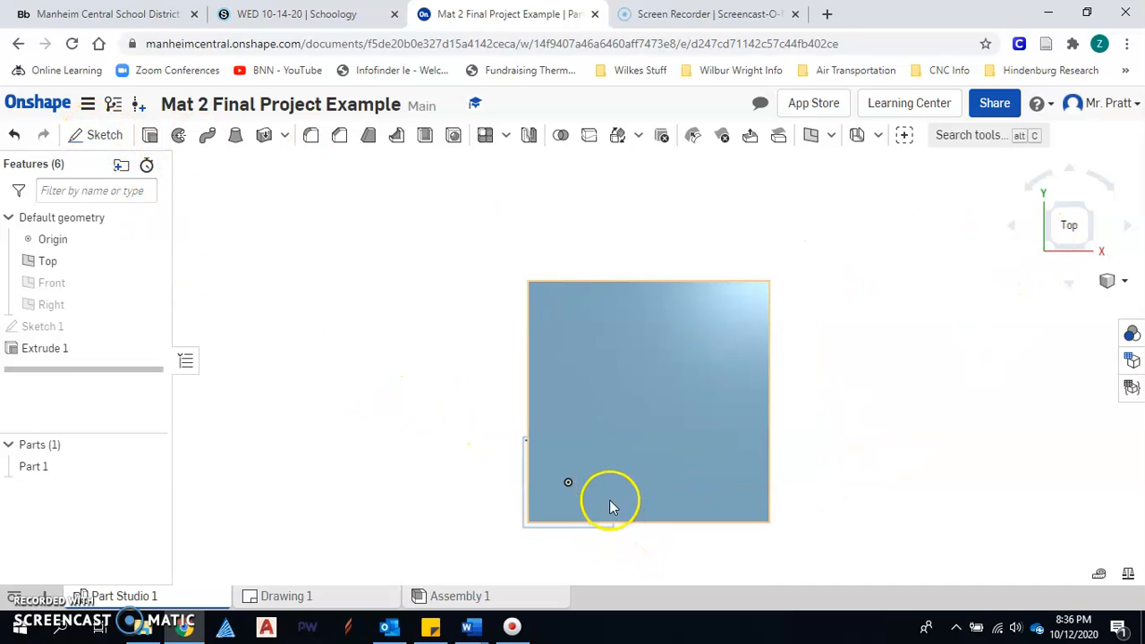
{"action": "left_click", "coordinate": [311, 598]}
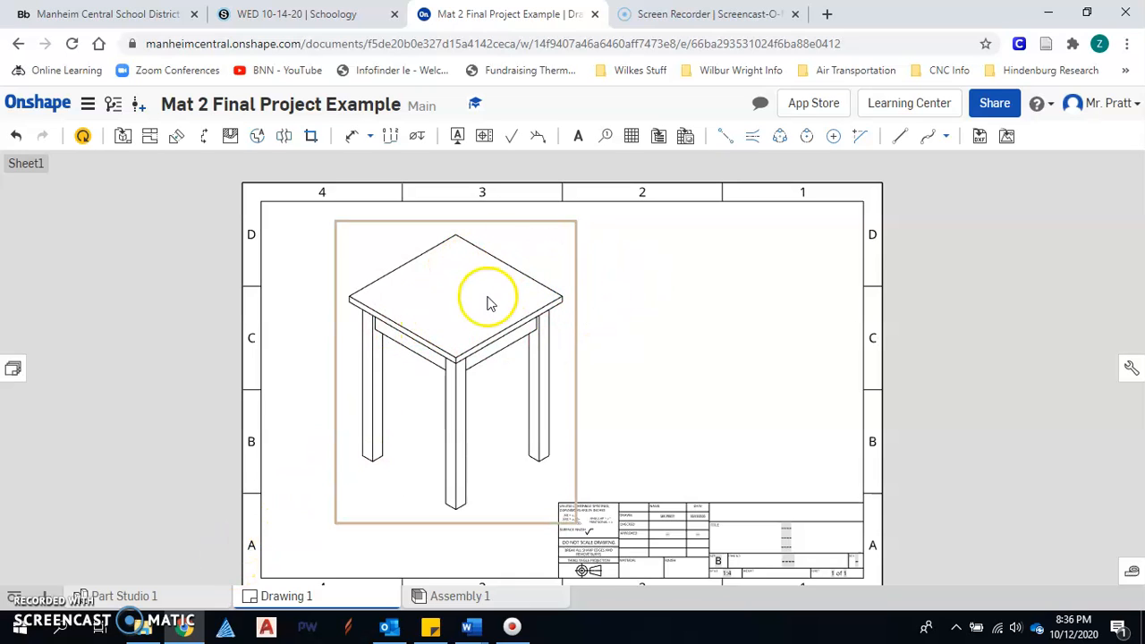
{"action": "left_click", "coordinate": [170, 600]}
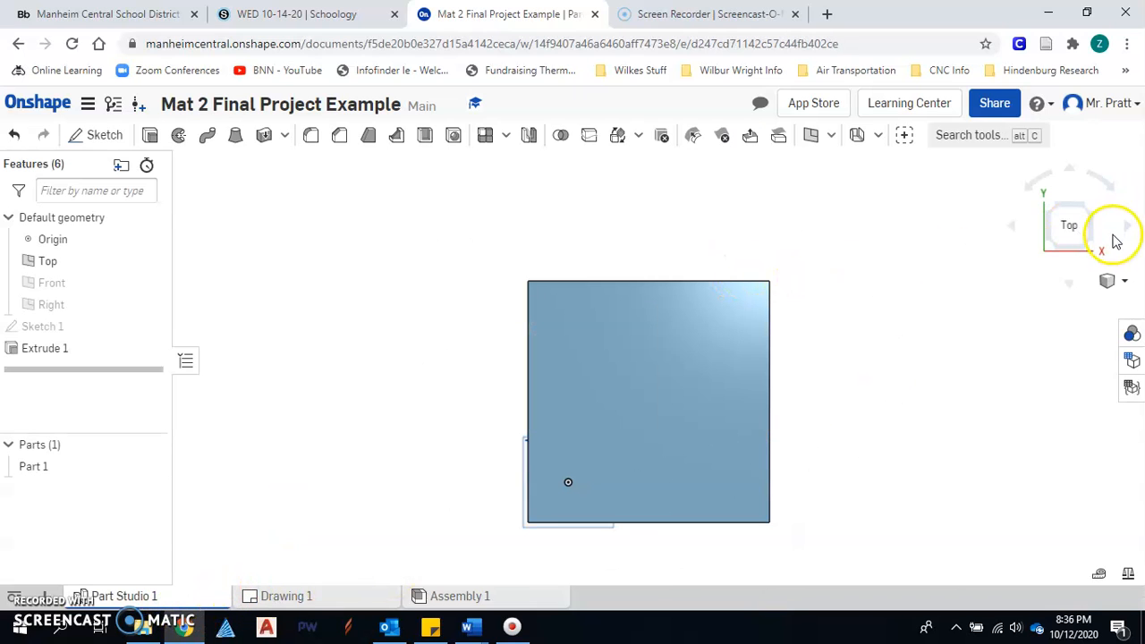
- Start a new sketch on the underside face of the tabletop, seen from the bottom view
{"action": "left_click", "coordinate": [1112, 282]}
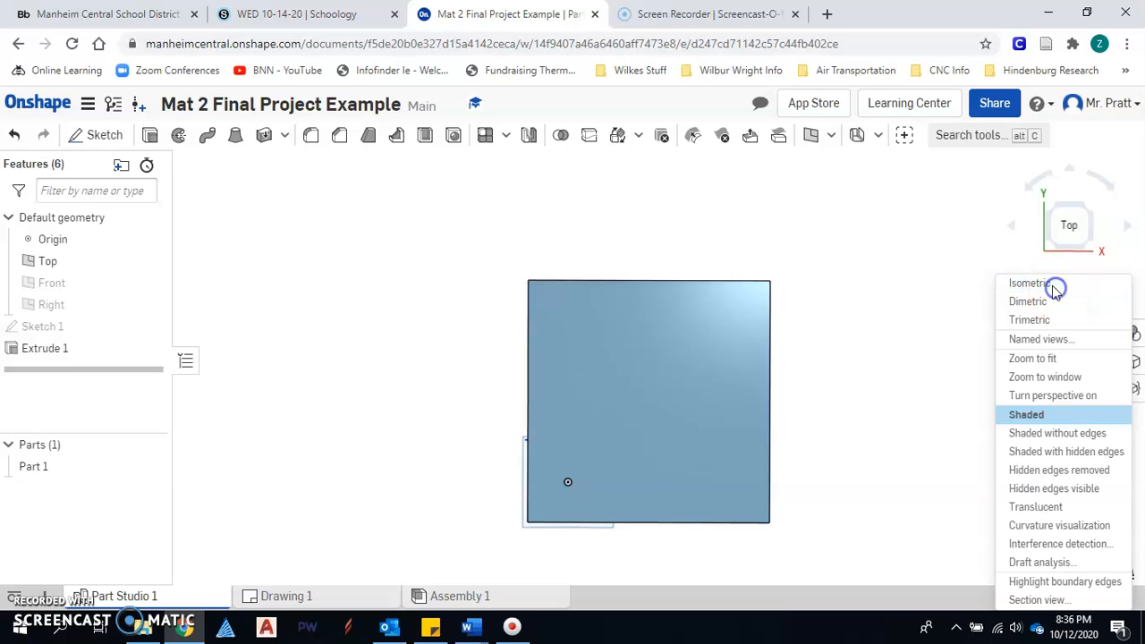
{"action": "left_click", "coordinate": [1054, 285]}
{"action": "mouse_move", "coordinate": [1047, 336]}
{"action": "right_mouse_down"}
{"action": "mouse_move", "coordinate": [1017, 332]}
{"action": "mouse_move", "coordinate": [1015, 307]}
{"action": "mouse_move", "coordinate": [1010, 358]}
{"action": "mouse_move", "coordinate": [1020, 299]}
{"action": "mouse_move", "coordinate": [1009, 270]}
{"action": "right_mouse_up"}
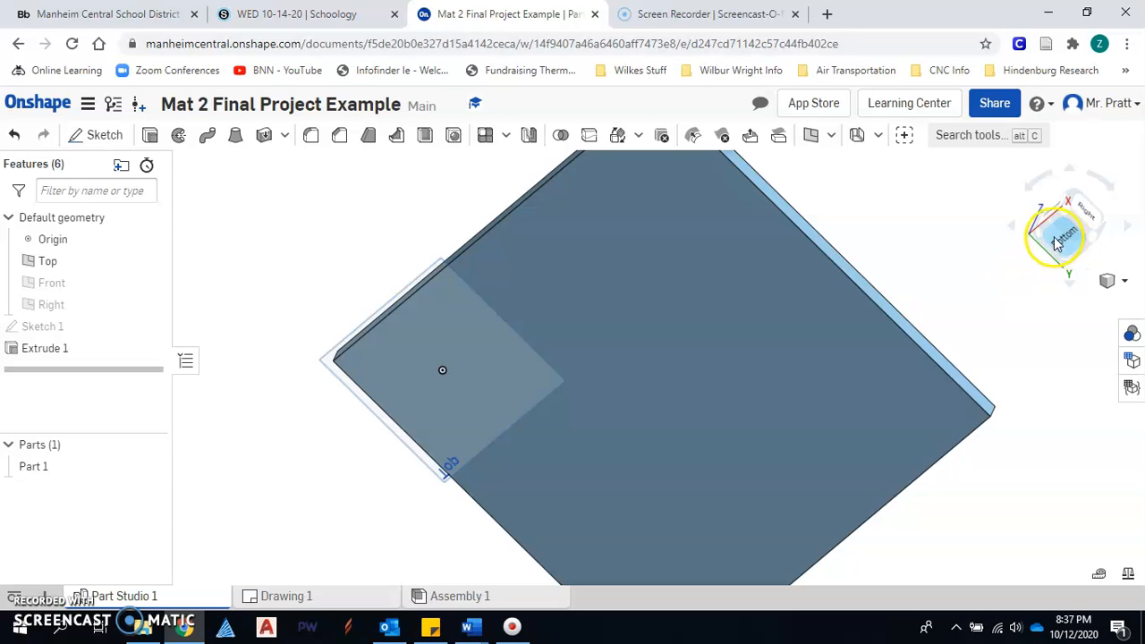
{"action": "left_click", "coordinate": [1064, 236]}
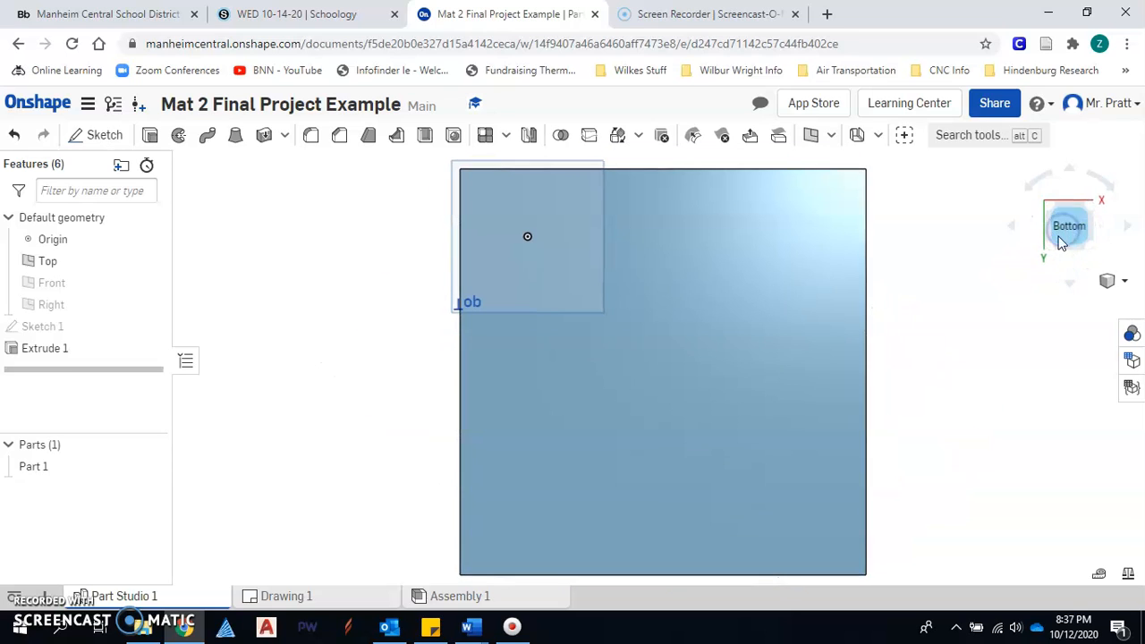
{"action": "left_click", "coordinate": [85, 135]}
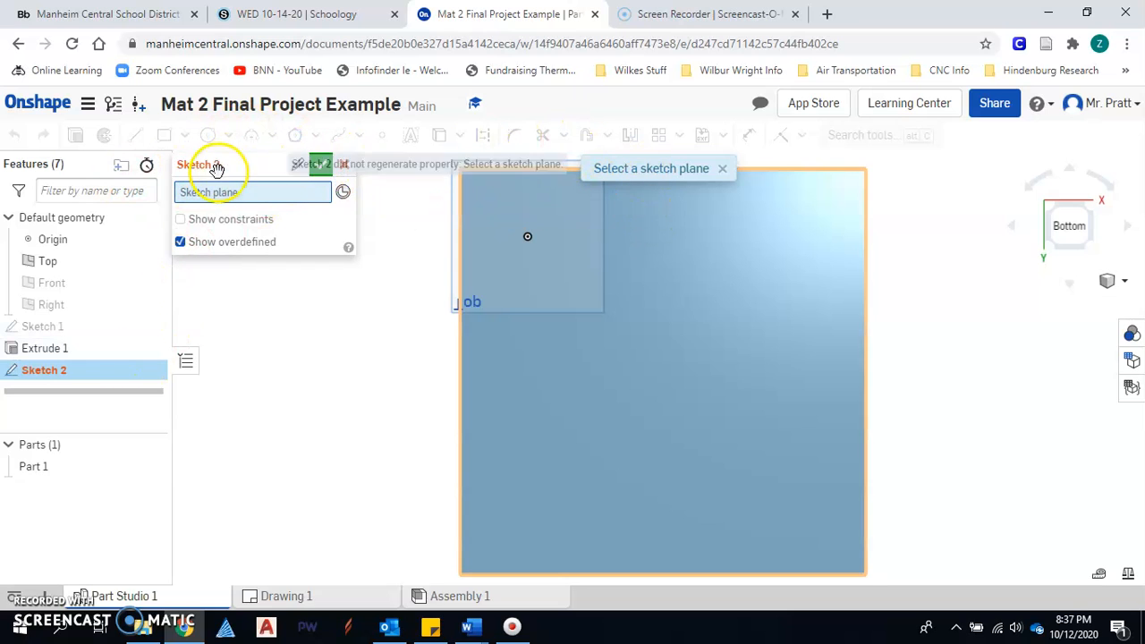
{"action": "left_click", "coordinate": [665, 248]}
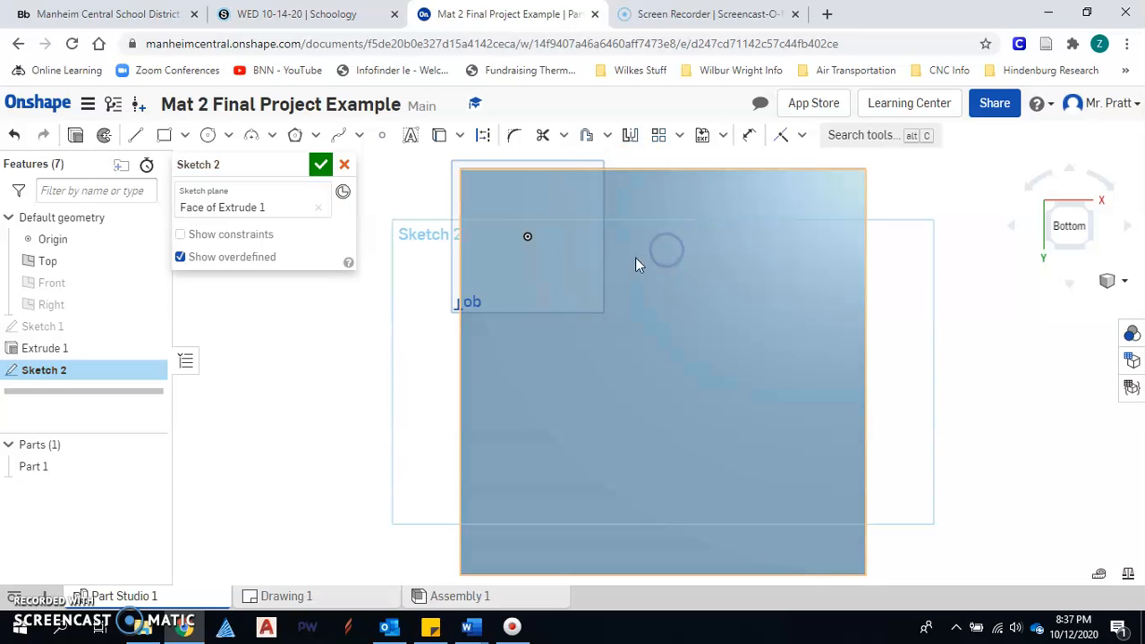
{"action": "left_click", "coordinate": [528, 236]}
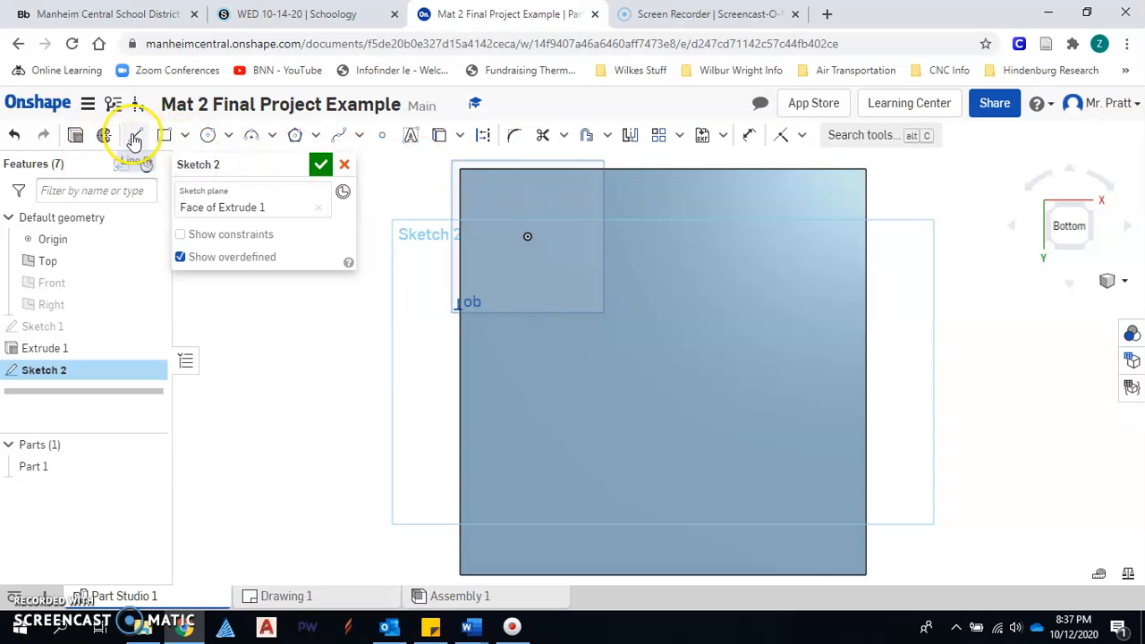
- Draw a horizontal line about 17.24 in long from the tabletop's upper-left corner along its upper edge
{"action": "left_click", "coordinate": [132, 137]}
{"action": "left_click", "coordinate": [459, 169]}
{"action": "left_click", "coordinate": [613, 169]}
{"action": "left_click", "coordinate": [896, 169]}
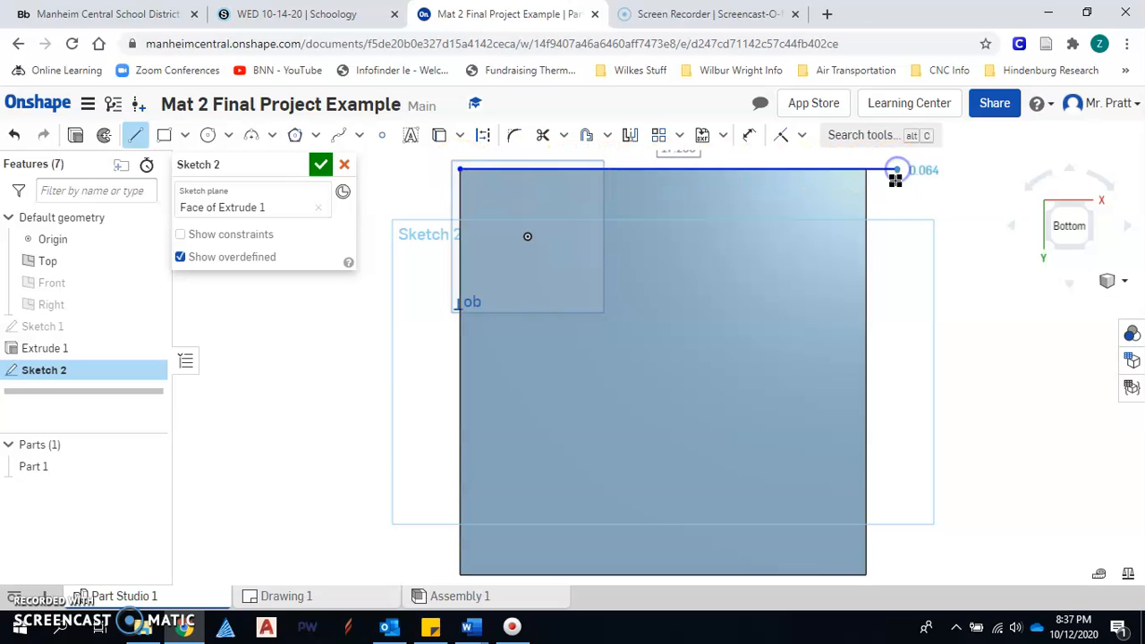
{"action": "scroll", "coordinate": [886, 255], "scroll_direction": "down", "scroll_amount": 3}
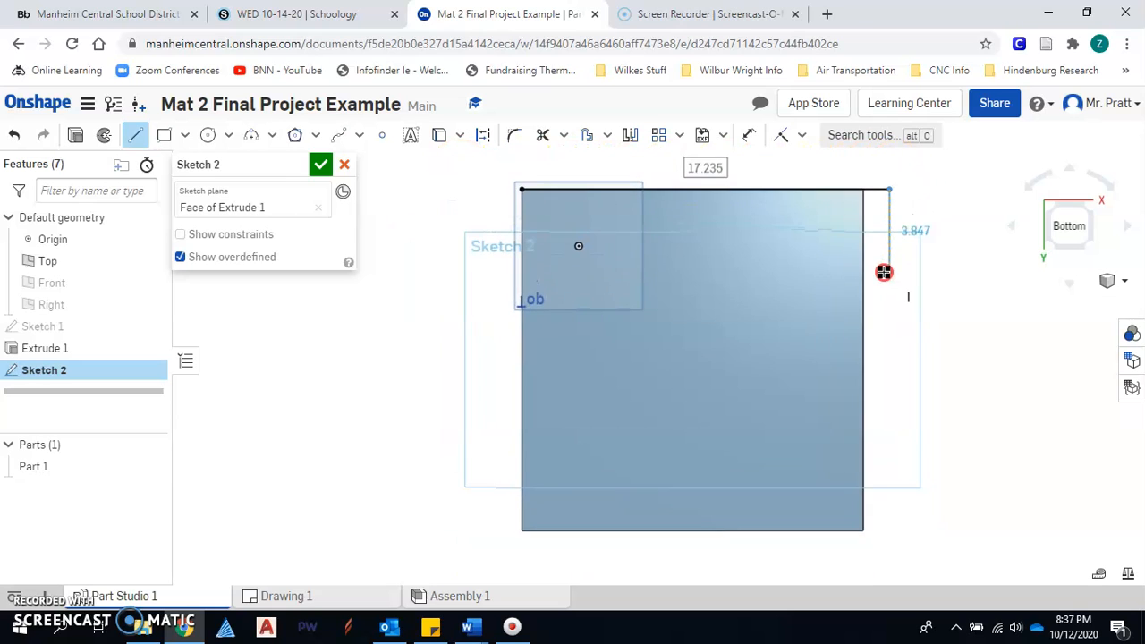
{"action": "key", "text": "Escape"}
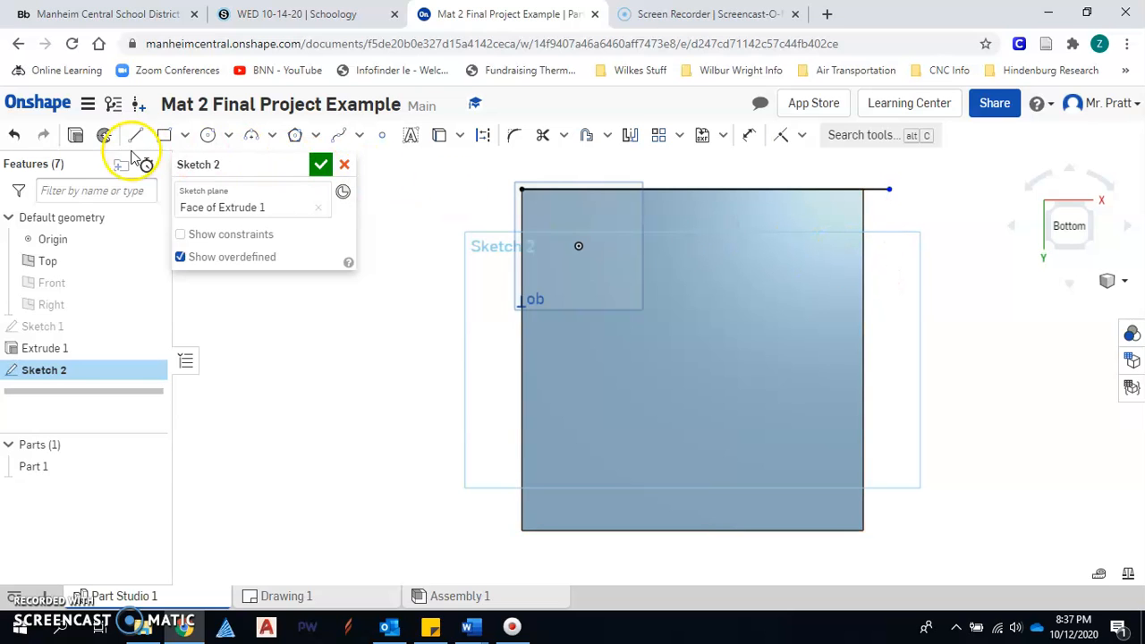
- Draw lines over the tabletop's left edge, about 16.66 in long, and its lower edge, about 18.11 in long
{"action": "left_click", "coordinate": [520, 190]}
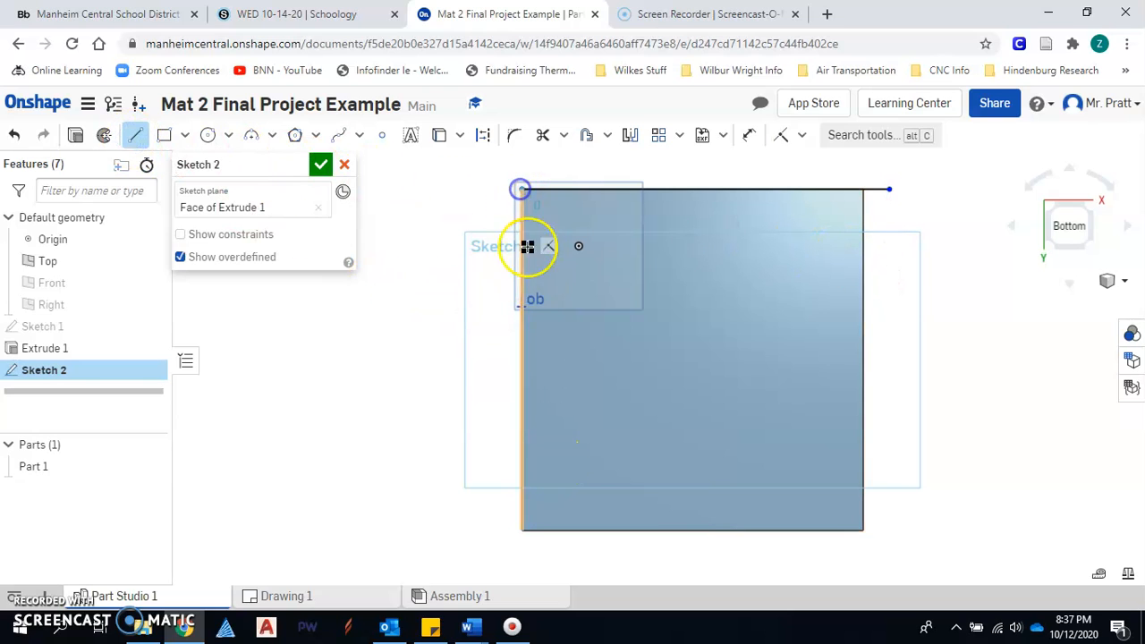
{"action": "left_click", "coordinate": [520, 543]}
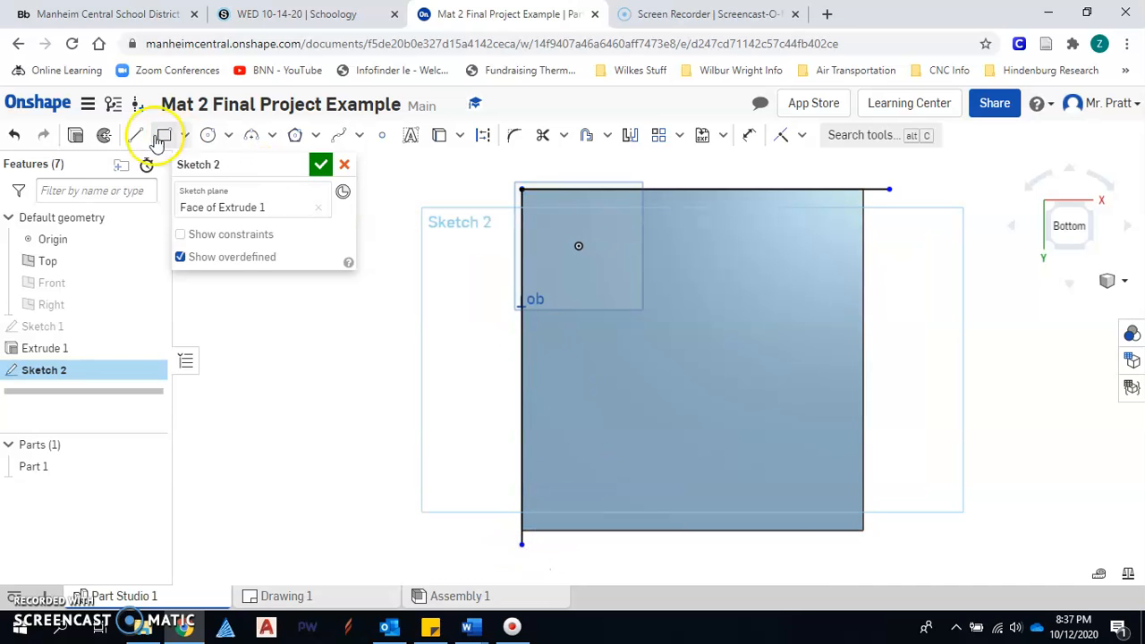
{"action": "left_click", "coordinate": [135, 134]}
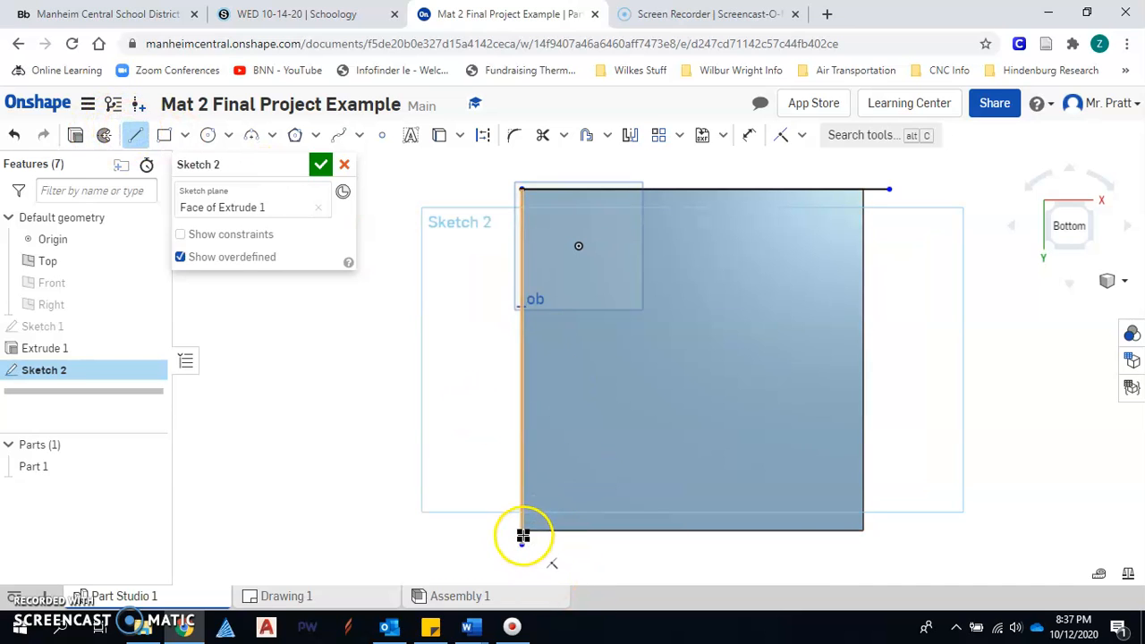
{"action": "left_click_drag", "start_coordinate": [520, 531], "coordinate": [904, 527]}
- Draw a vertical line about 17.42 in long from the tabletop's lower-right corner along its right edge
{"action": "left_click", "coordinate": [141, 134]}
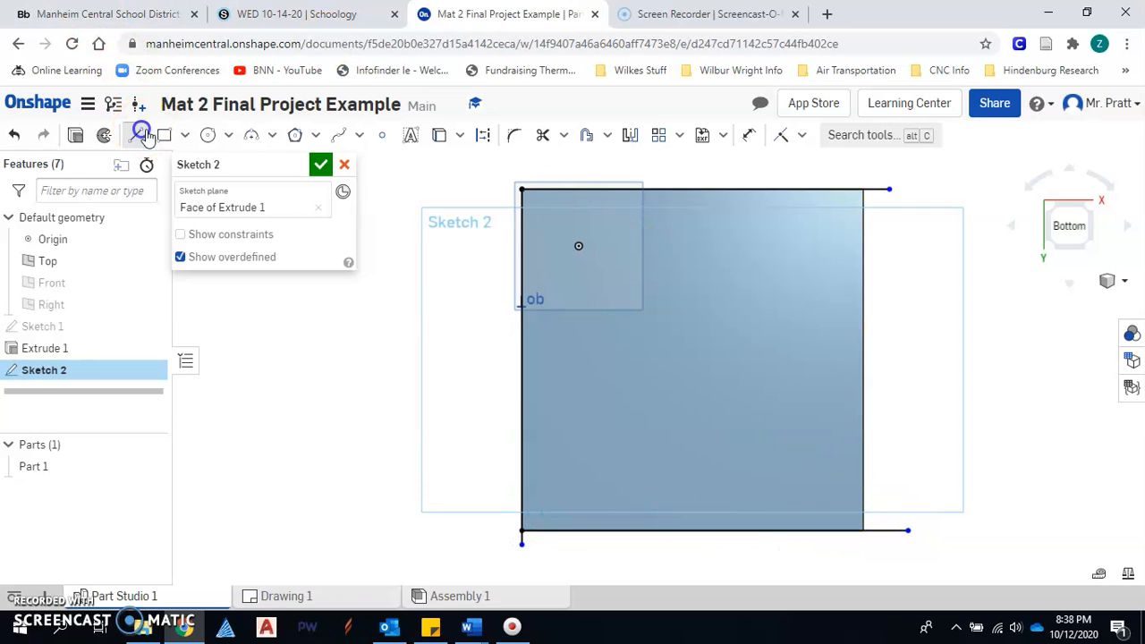
{"action": "left_click", "coordinate": [862, 530]}
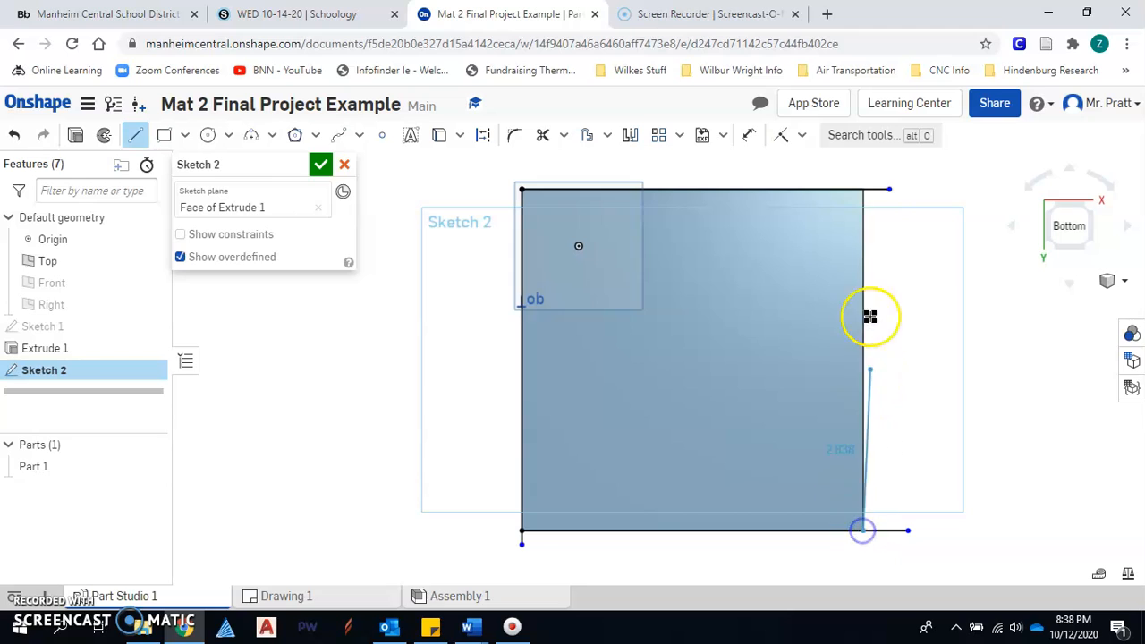
{"action": "left_click", "coordinate": [863, 159]}
{"action": "key", "text": "Escape"}
- Offset the upper edge line inward by 1 in, checking the leg inset on the table in Drawing 1
{"action": "left_click", "coordinate": [586, 135]}
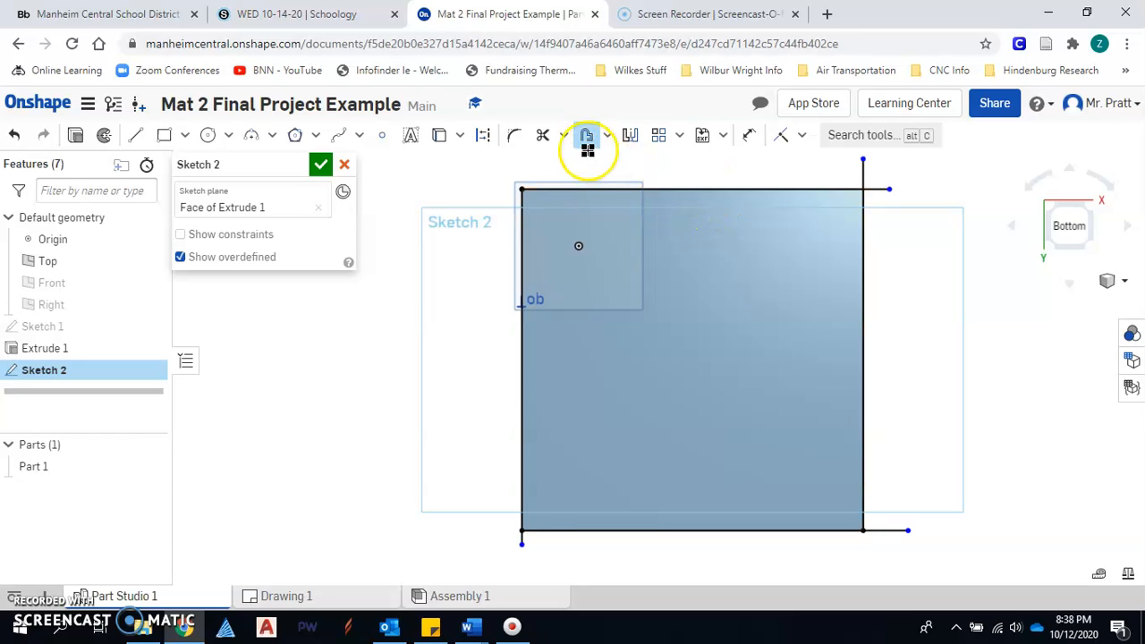
{"action": "left_click", "coordinate": [692, 191]}
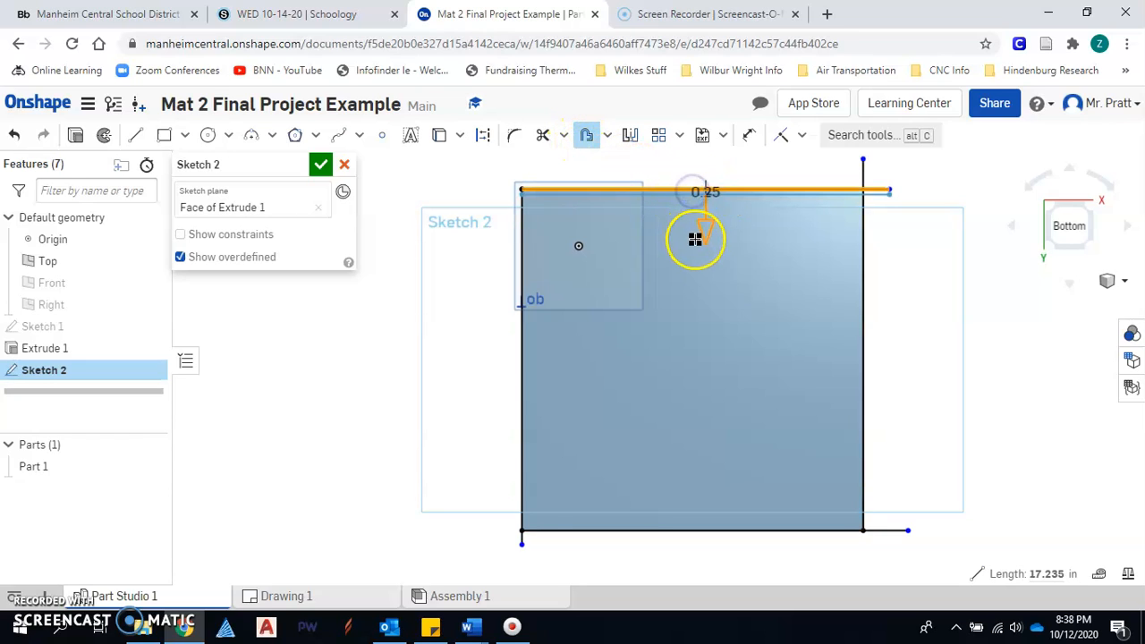
{"action": "left_click", "coordinate": [697, 256]}
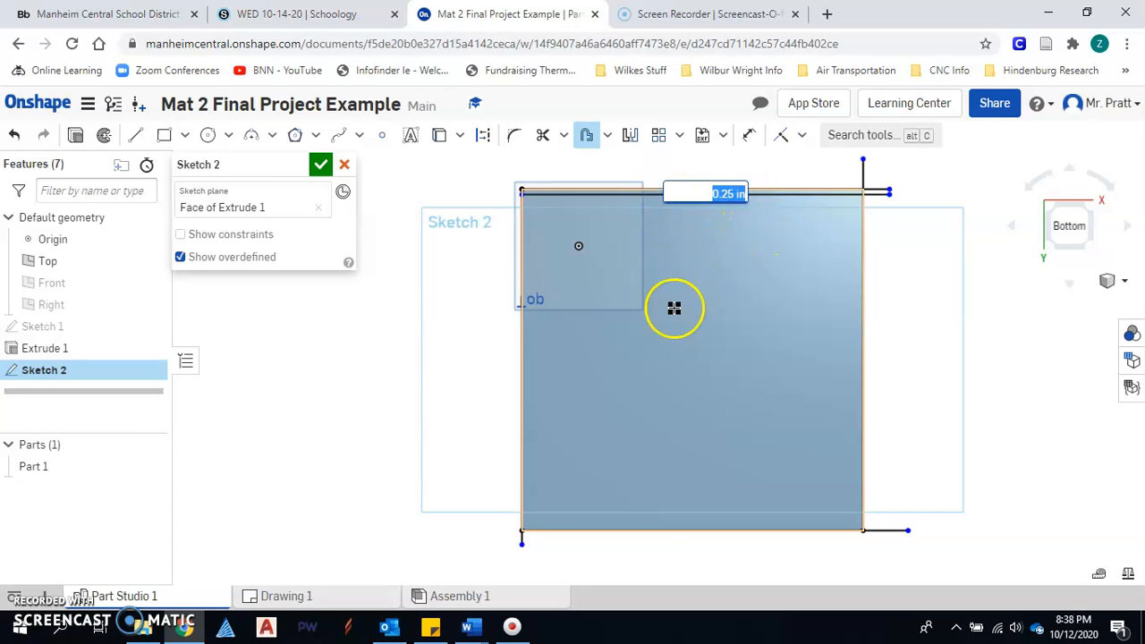
{"action": "left_click", "coordinate": [273, 596]}
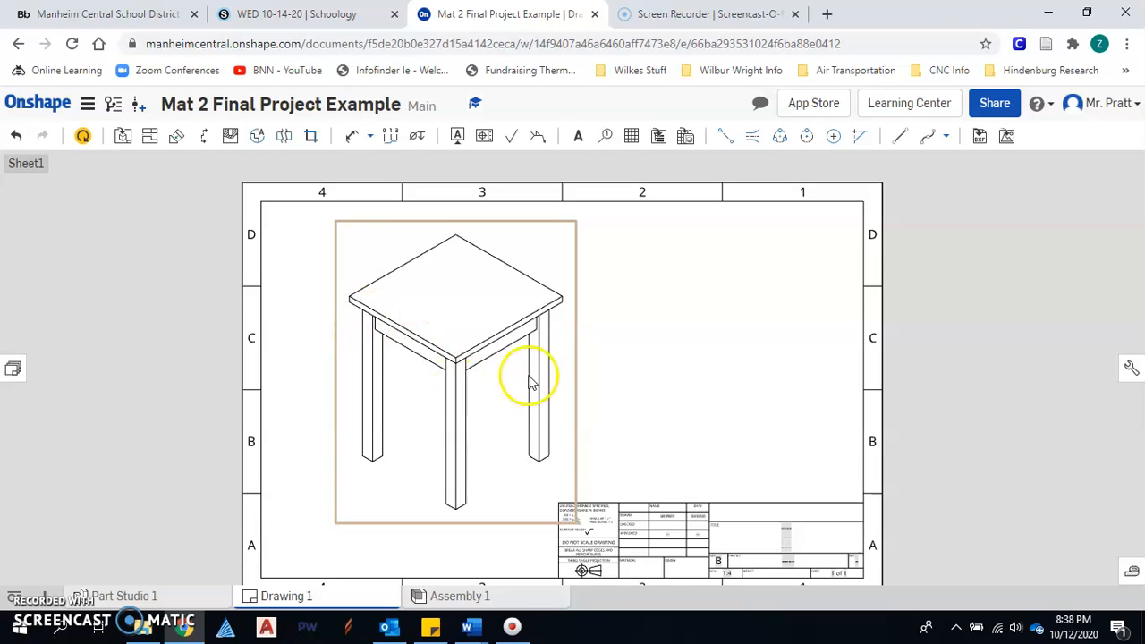
{"action": "left_click", "coordinate": [111, 595]}
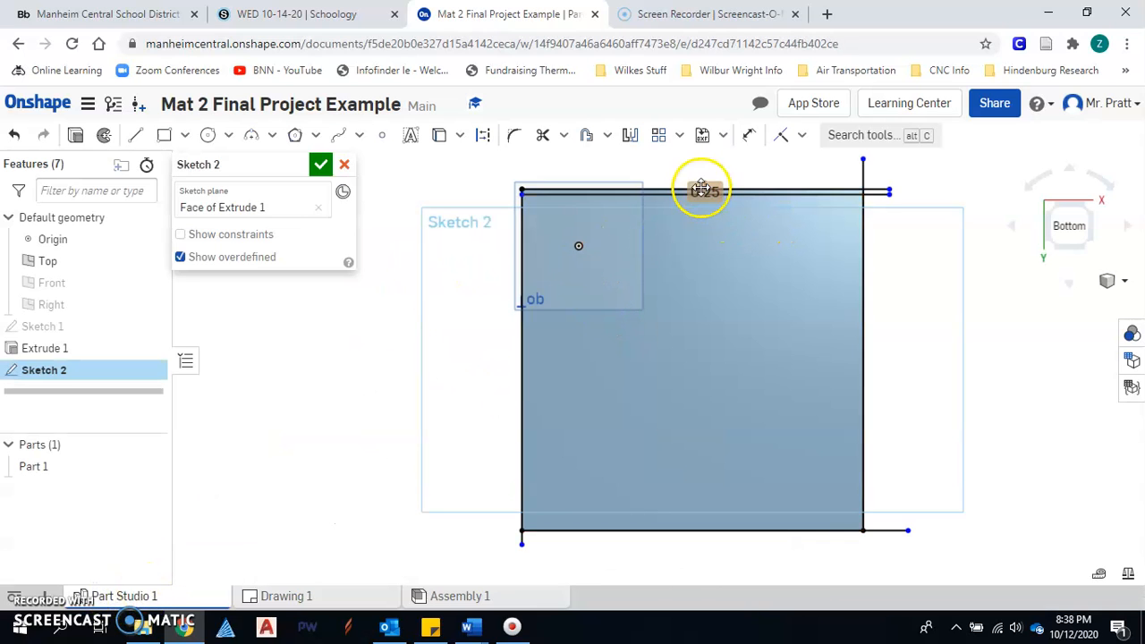
{"action": "double_click", "coordinate": [708, 195]}
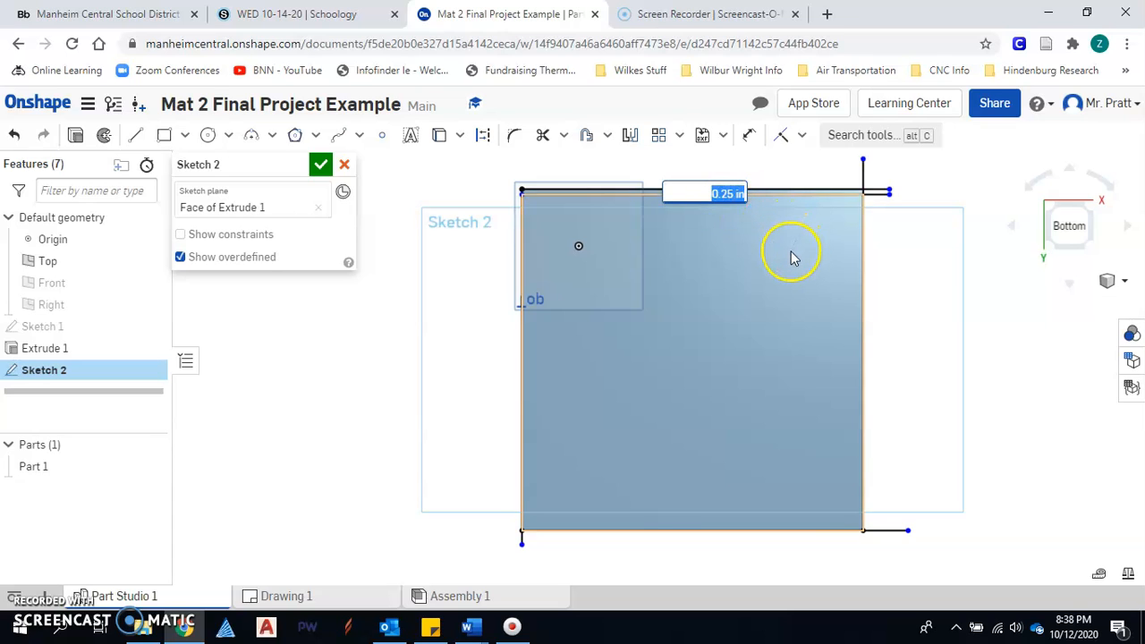
{"action": "type", "text": "1"}
{"action": "key", "text": "Escape"}
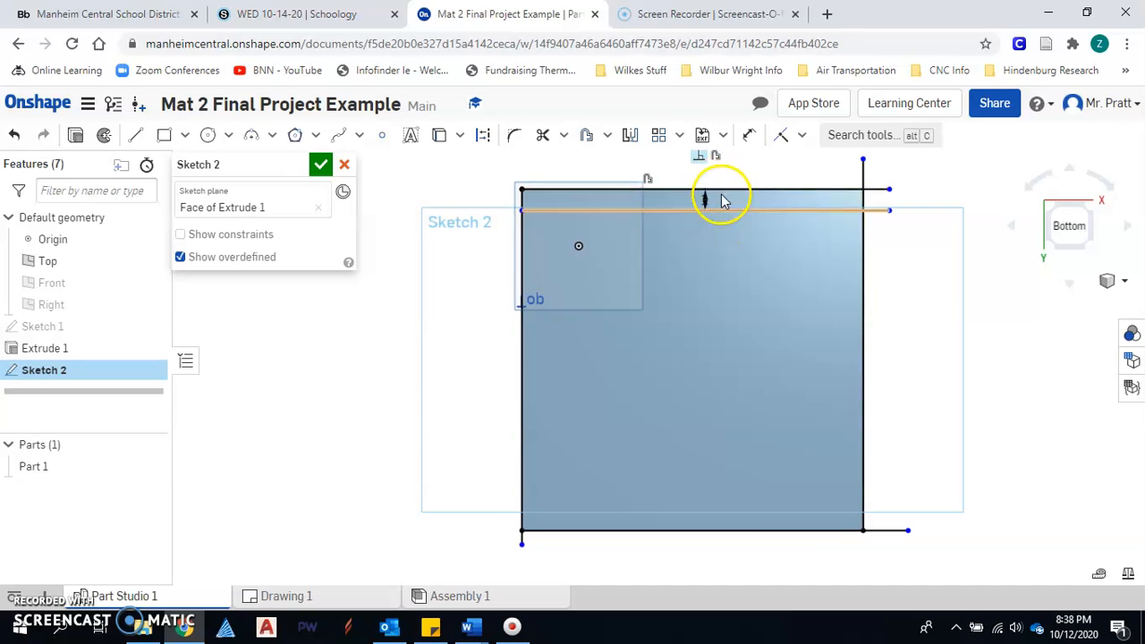
- Offset the left edge line inward by 1 in
{"action": "left_click", "coordinate": [583, 134]}
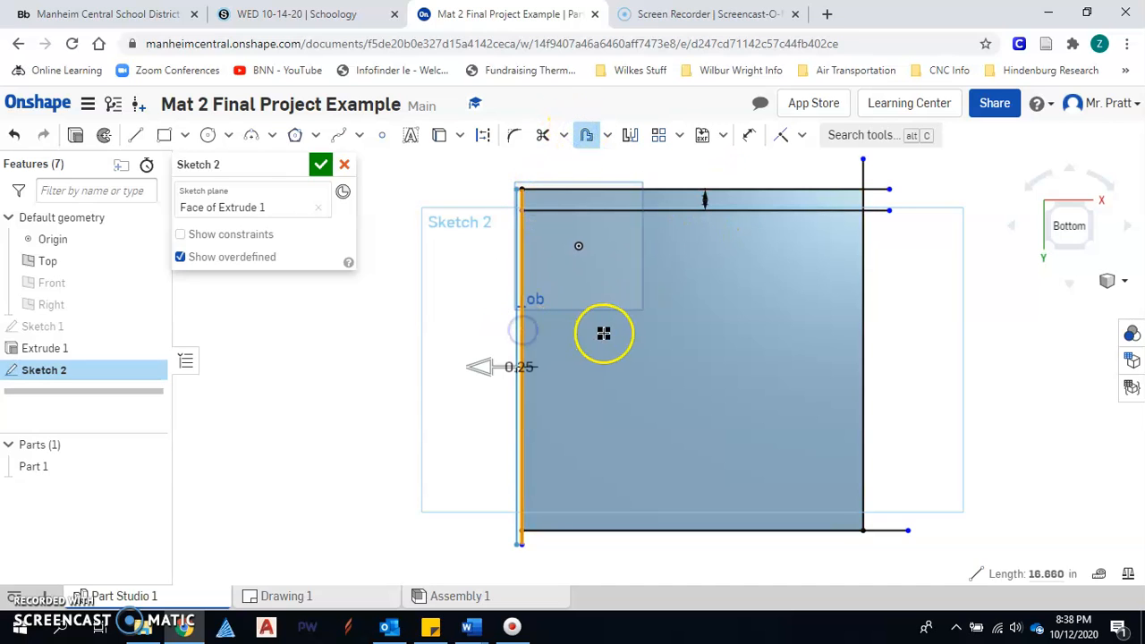
{"action": "left_click", "coordinate": [482, 366]}
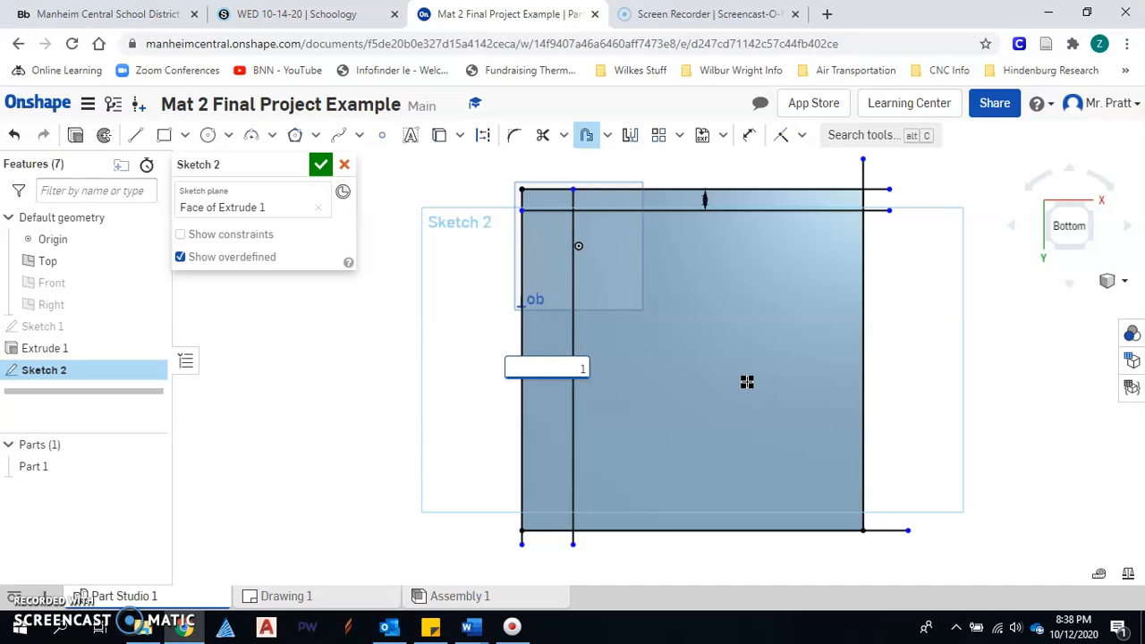
{"action": "key", "text": "Return"}
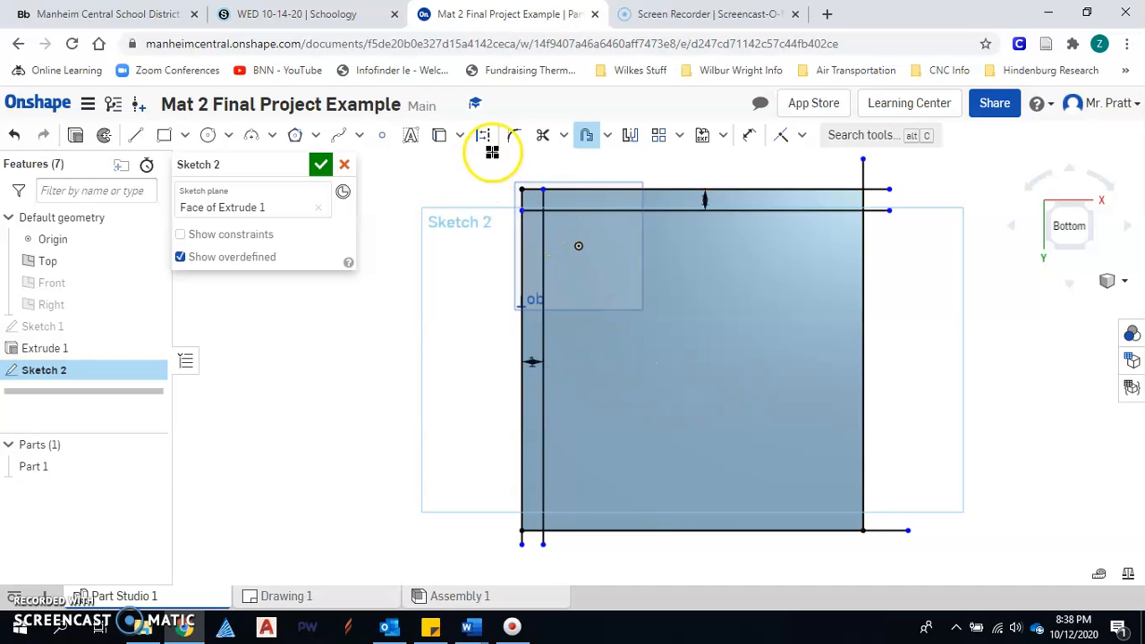
- Offset the lower edge line inward by 1 in
{"action": "left_click", "coordinate": [885, 529]}
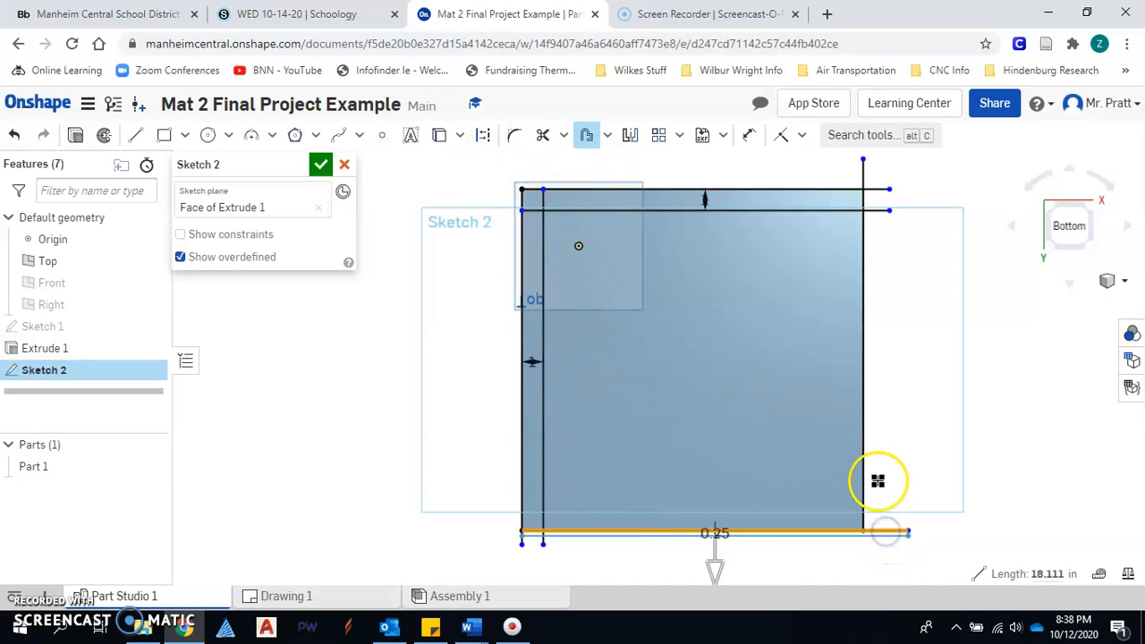
{"action": "left_click_drag", "start_coordinate": [721, 563], "coordinate": [721, 520]}
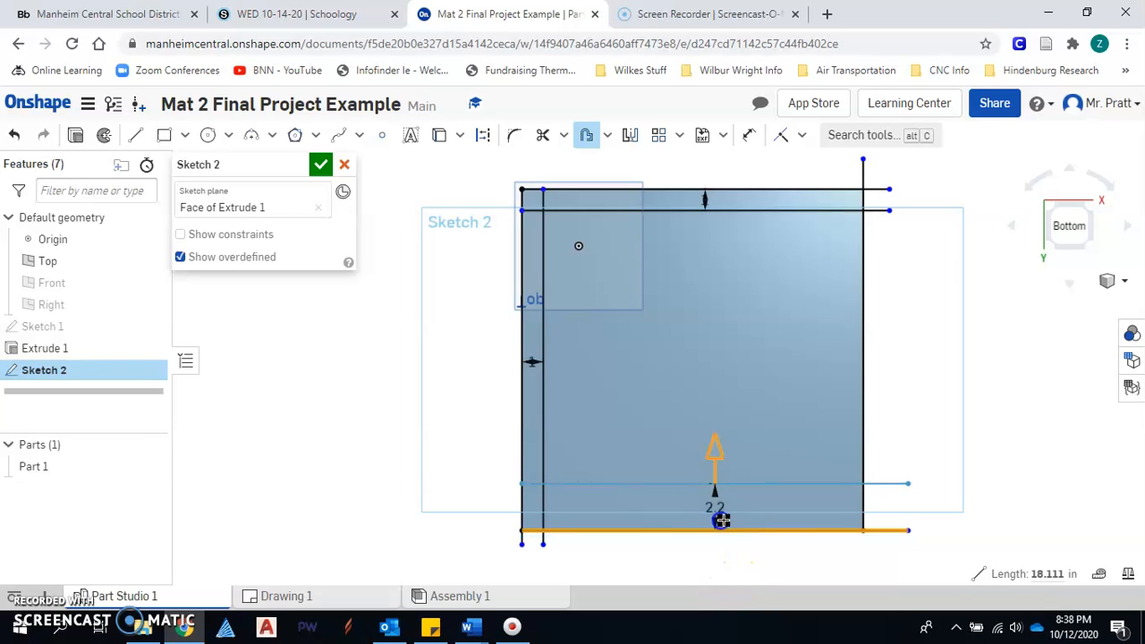
{"action": "left_click", "coordinate": [1016, 491]}
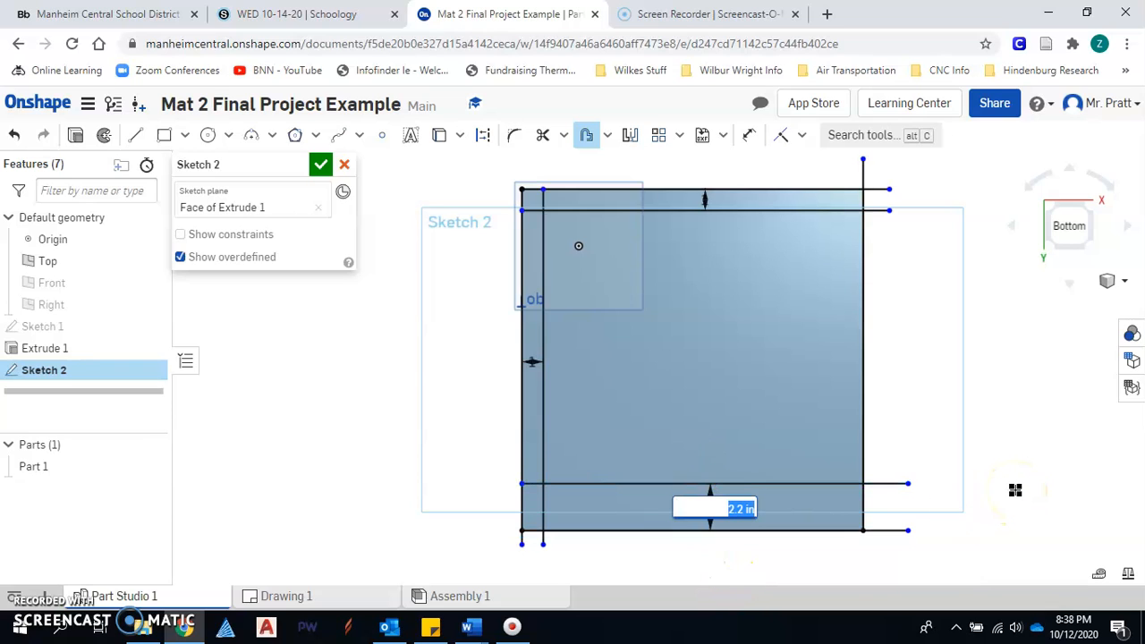
{"action": "type", "text": "1"}
{"action": "key", "text": "Return"}
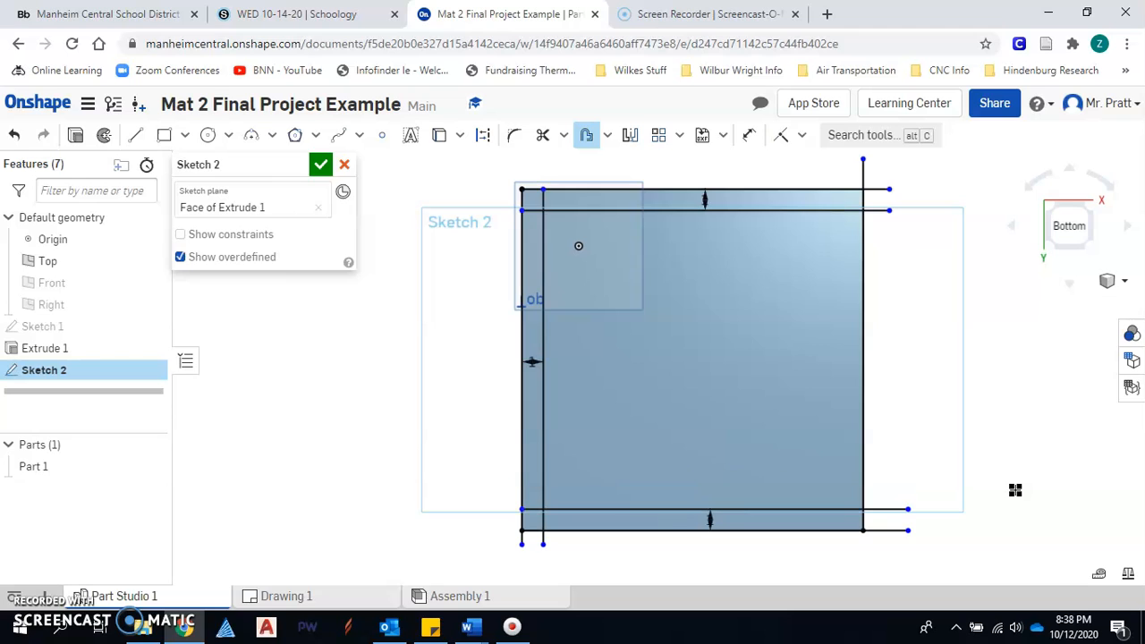
- Offset the right edge line inward by 1 in
{"action": "left_click", "coordinate": [864, 238]}
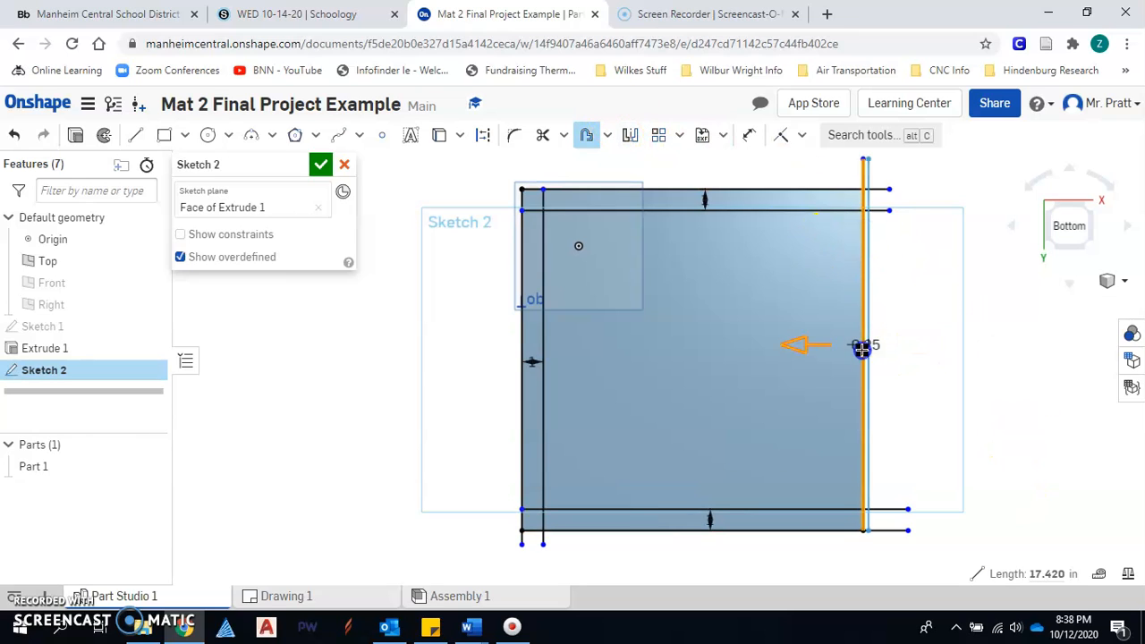
{"action": "left_click", "coordinate": [975, 344]}
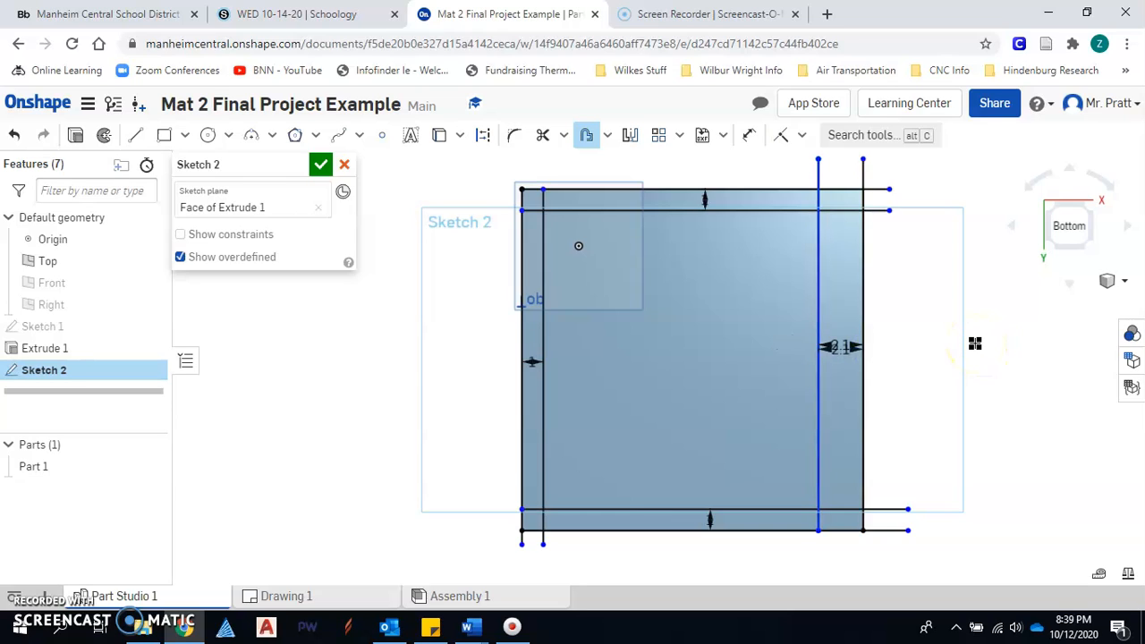
{"action": "key", "text": "Return"}
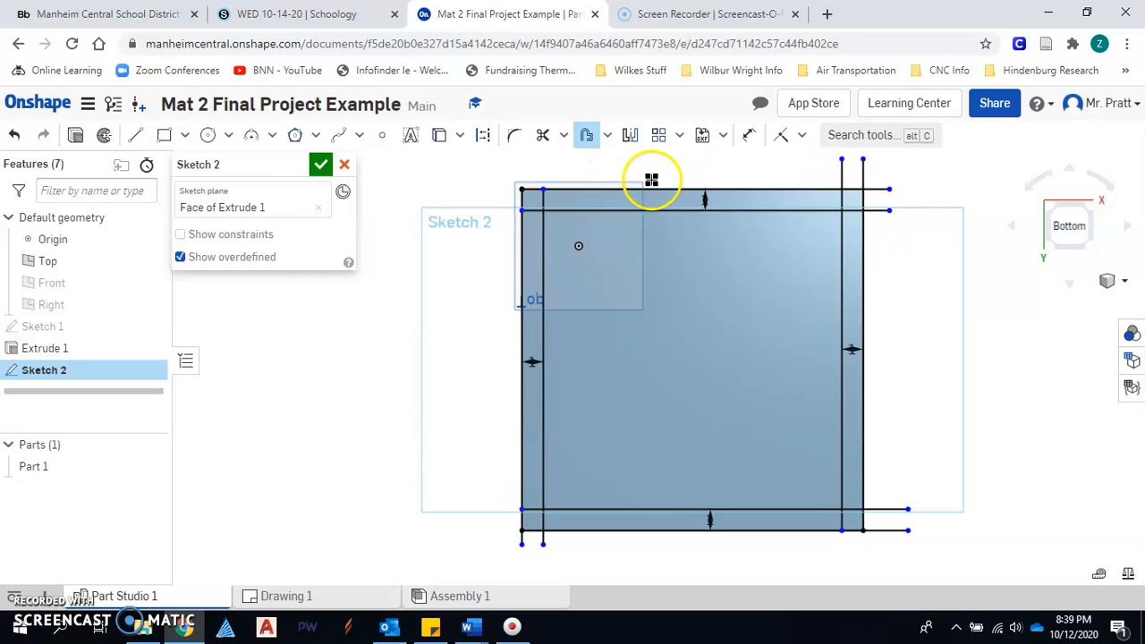
- Try to sketch a corner rectangle at the upper-left intersection of the inset lines with a width of 1.5 in
{"action": "left_click", "coordinate": [164, 136]}
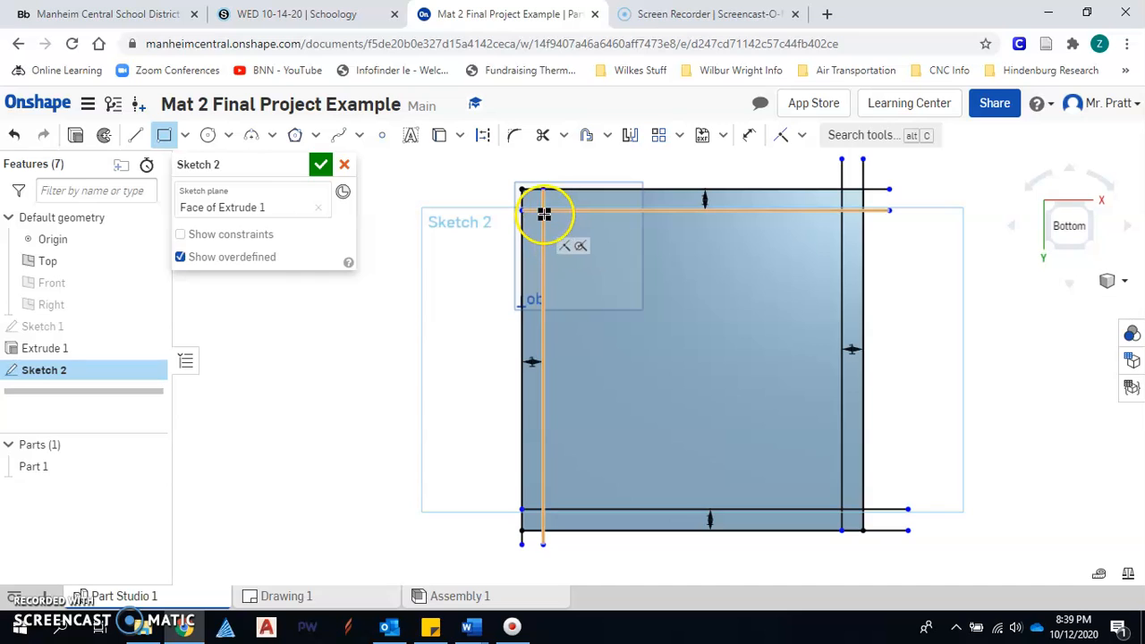
{"action": "scroll", "coordinate": [519, 215], "scroll_direction": "up", "scroll_amount": 2}
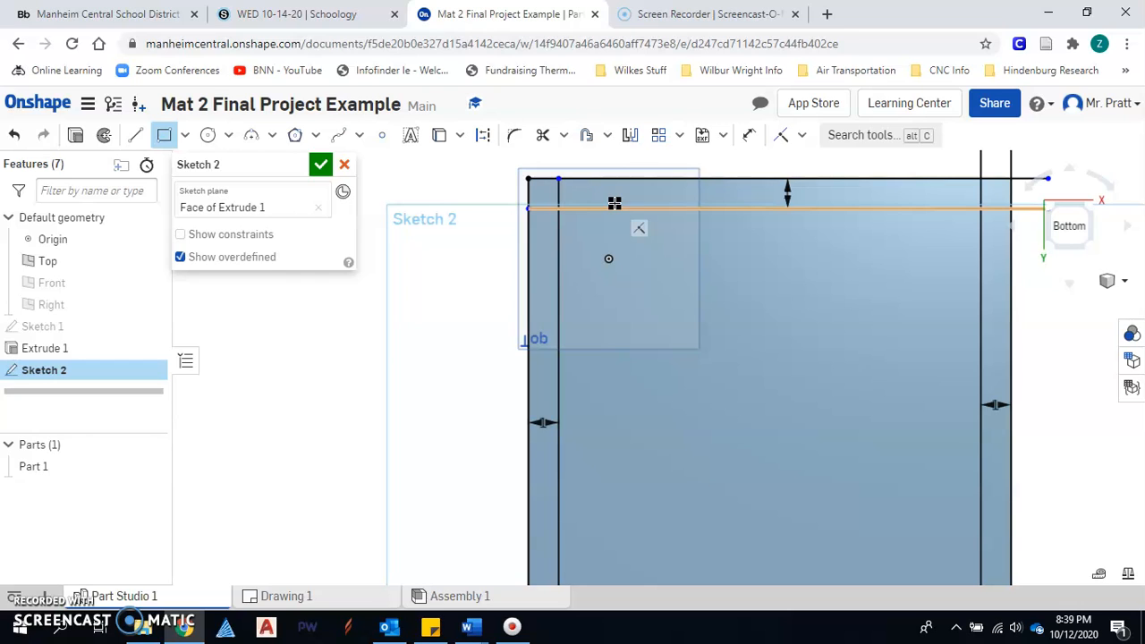
{"action": "left_click_drag", "start_coordinate": [561, 208], "coordinate": [609, 249]}
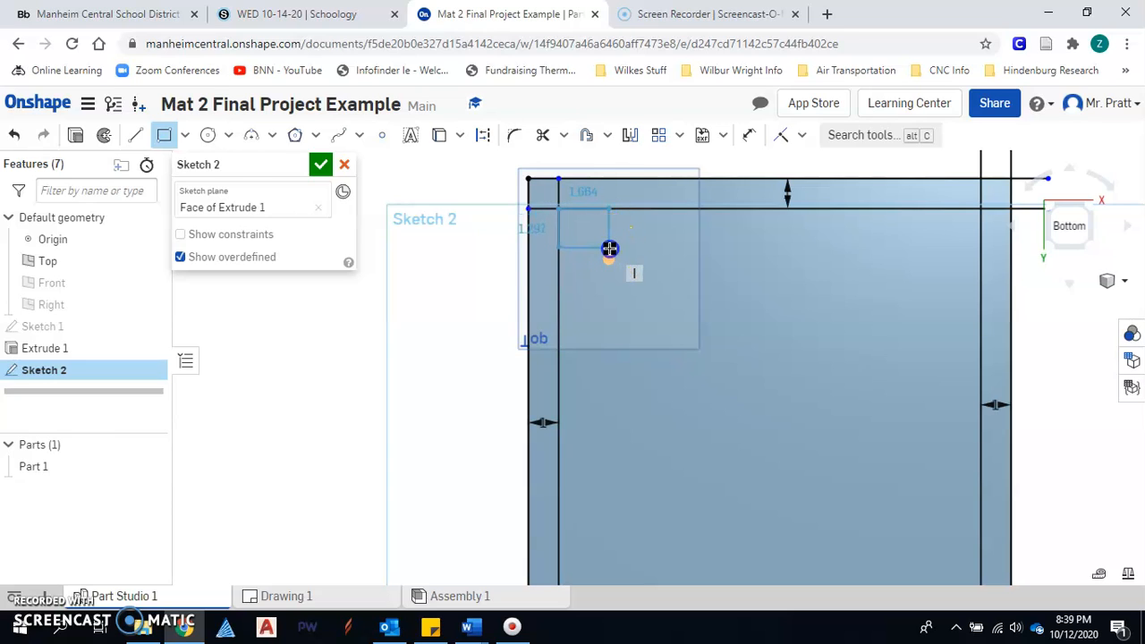
{"action": "left_click", "coordinate": [609, 249]}
{"action": "type", "text": "1.5"}
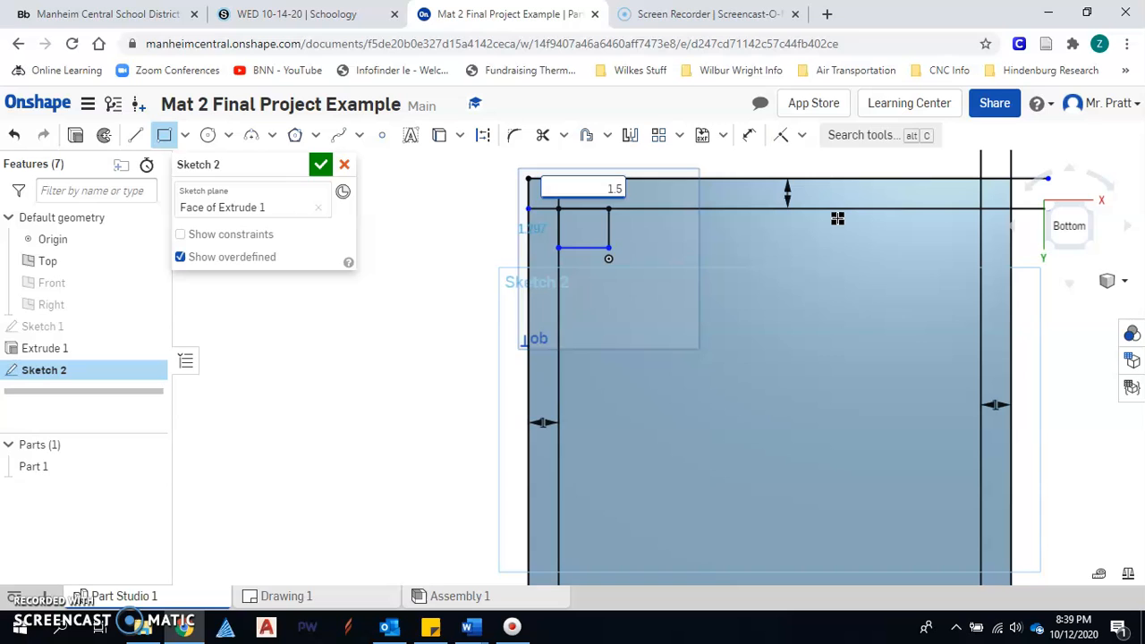
{"action": "key", "text": "Return"}
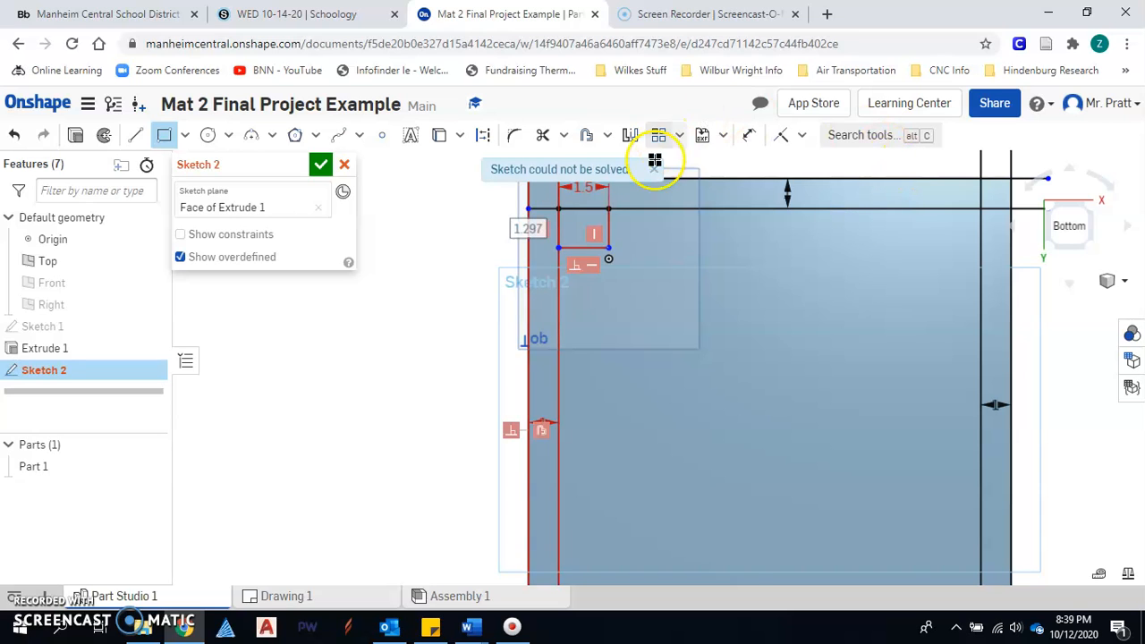
- Delete the lines of the unsolved rectangle at the upper-left inset corner
{"action": "scroll", "coordinate": [551, 248], "scroll_direction": "down", "scroll_amount": 2}
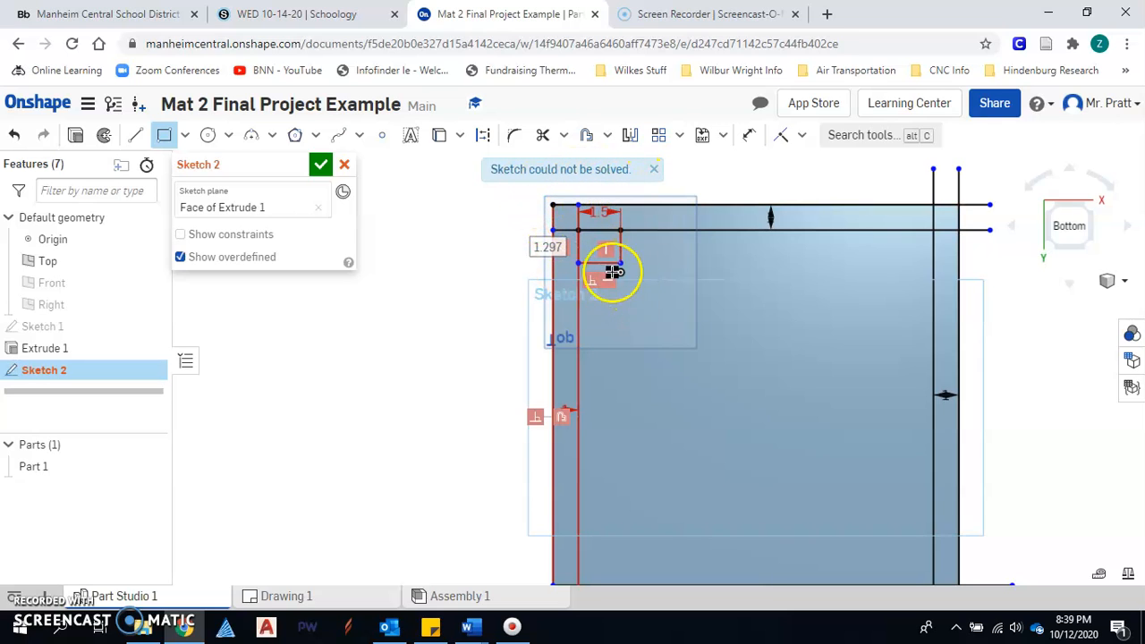
{"action": "left_click", "coordinate": [654, 170]}
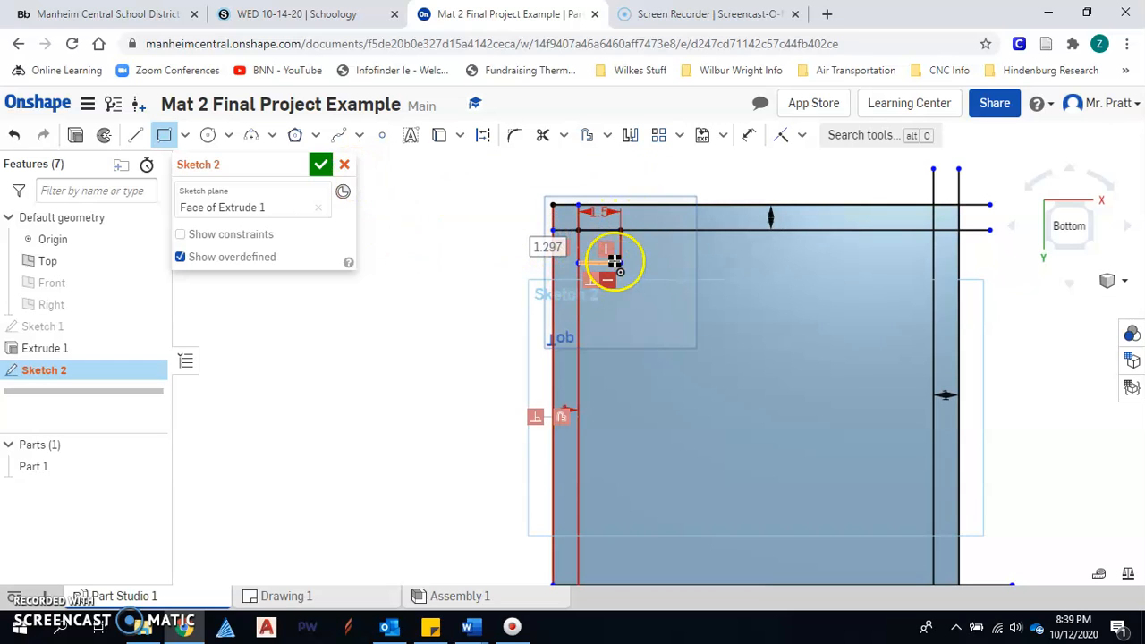
{"action": "key", "text": "Escape"}
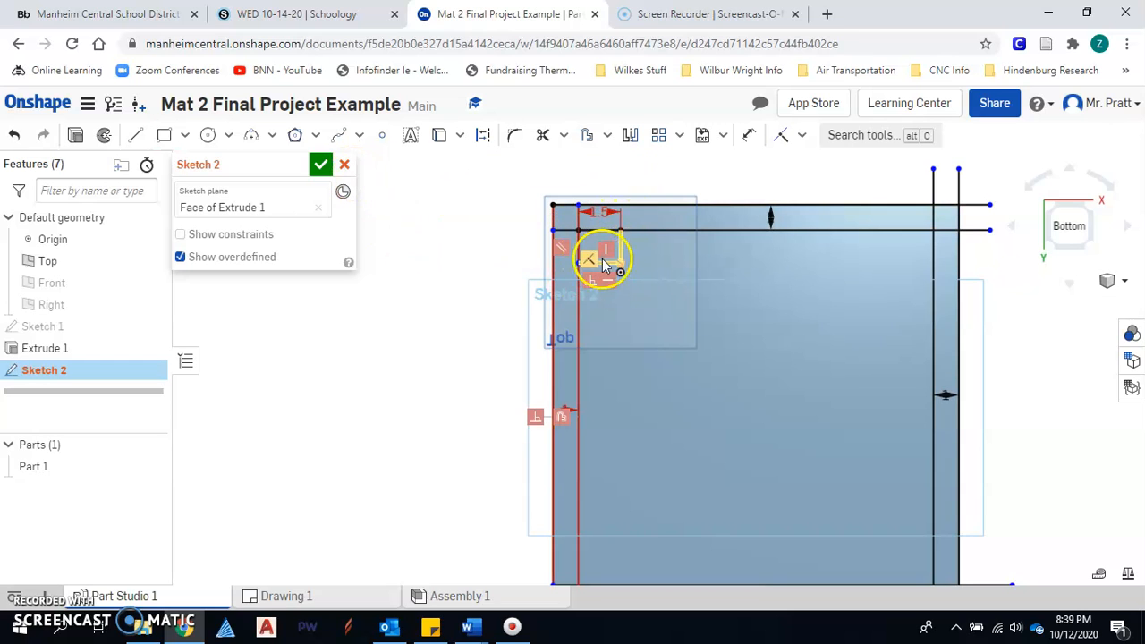
{"action": "left_click", "coordinate": [620, 253]}
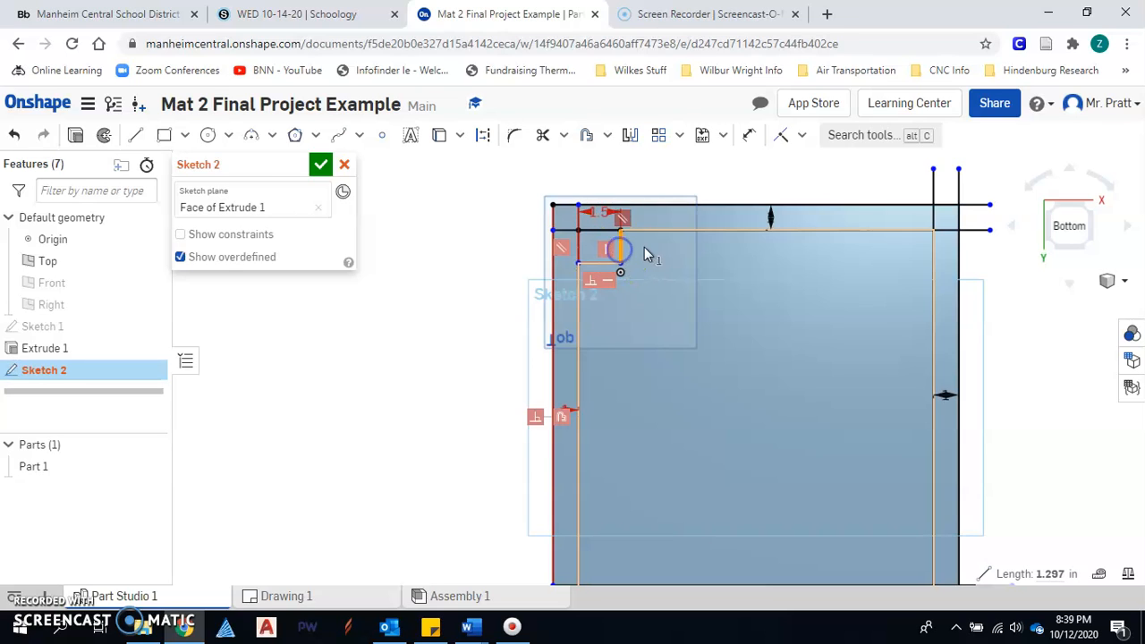
{"action": "key", "text": "Delete"}
{"action": "left_click", "coordinate": [598, 264]}
{"action": "key", "text": "Delete"}
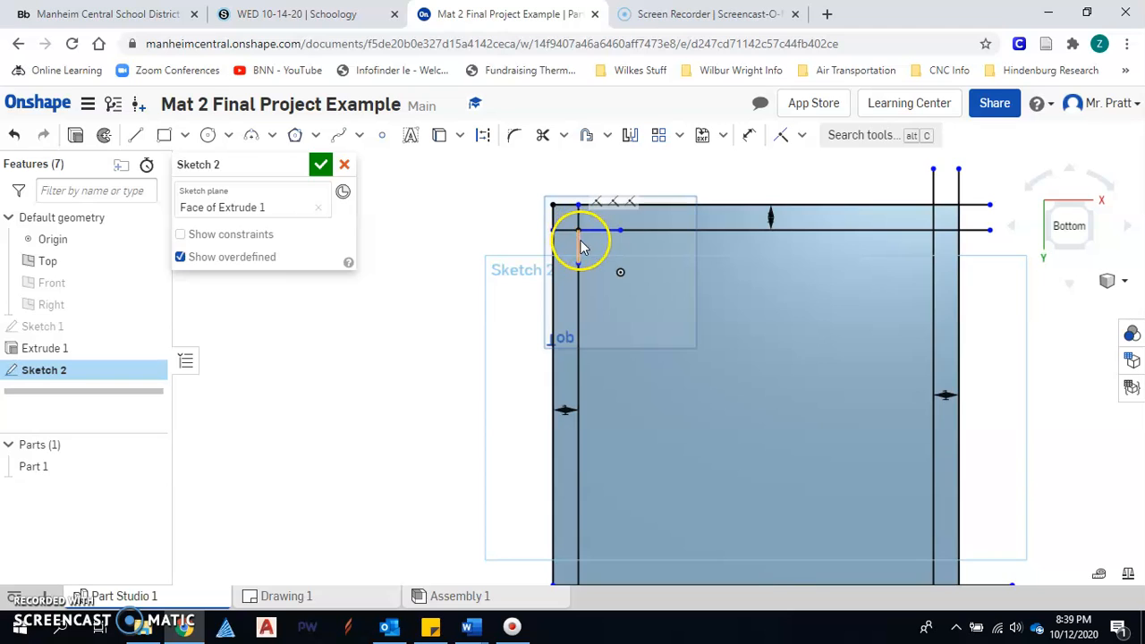
{"action": "left_click", "coordinate": [595, 230]}
{"action": "key", "text": "Delete"}
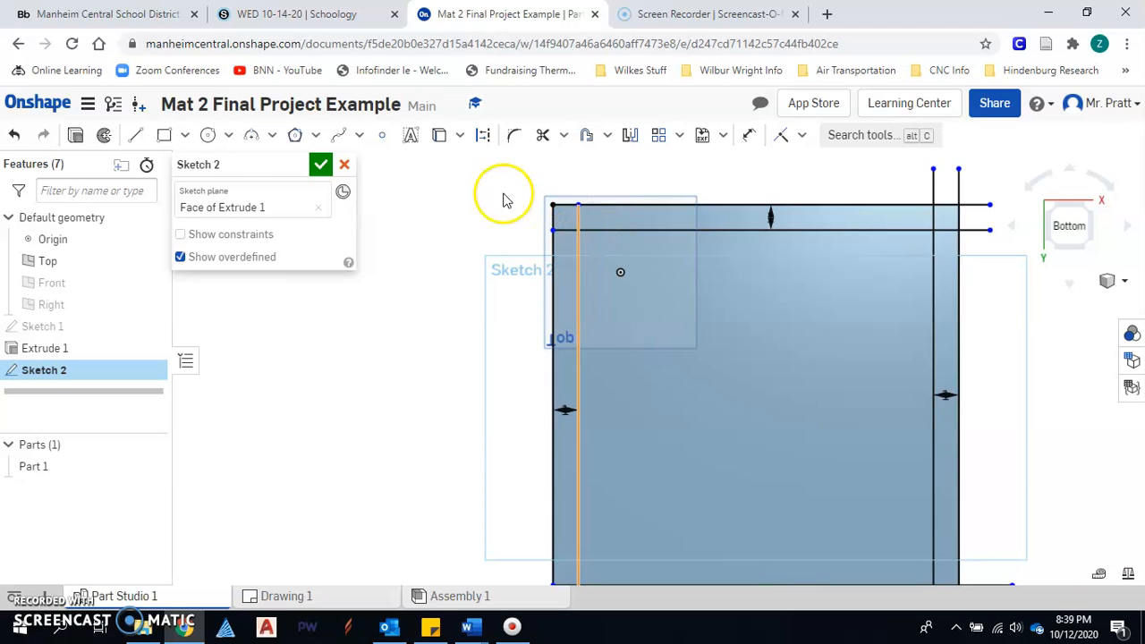
- Sketch a 1.5 in by 1.5 in leg rectangle from the upper-left intersection of the inset lines
{"action": "left_click", "coordinate": [162, 135]}
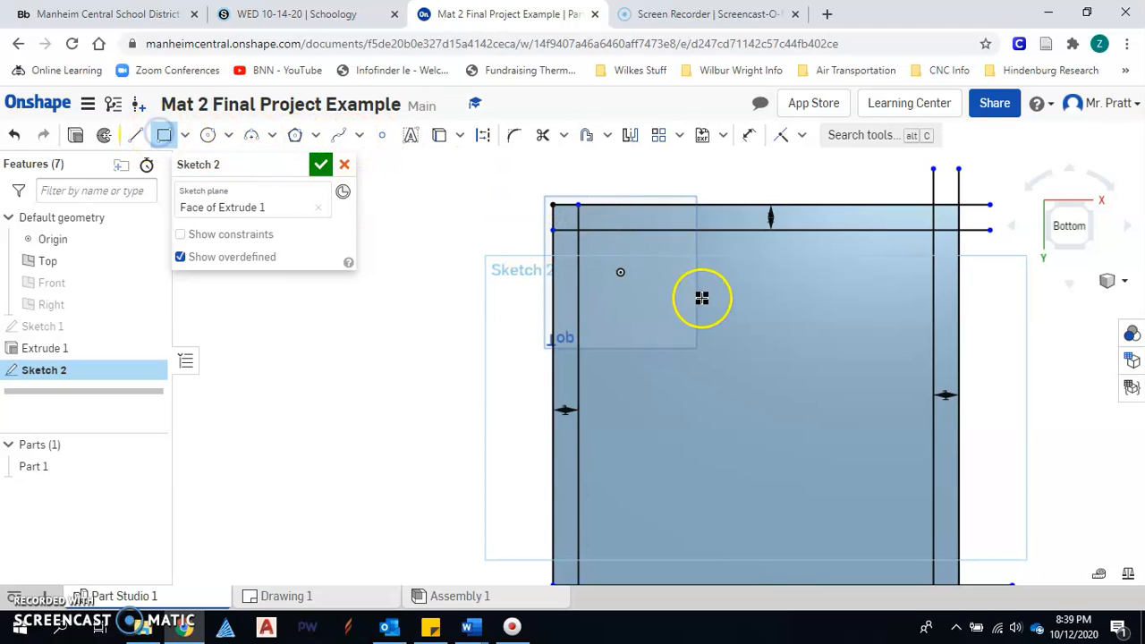
{"action": "mouse_move", "coordinate": [579, 230]}
{"action": "left_mouse_down"}
{"action": "mouse_move", "coordinate": [624, 270]}
{"action": "mouse_move", "coordinate": [608, 261]}
{"action": "left_mouse_up"}
{"action": "type", "text": "1"}
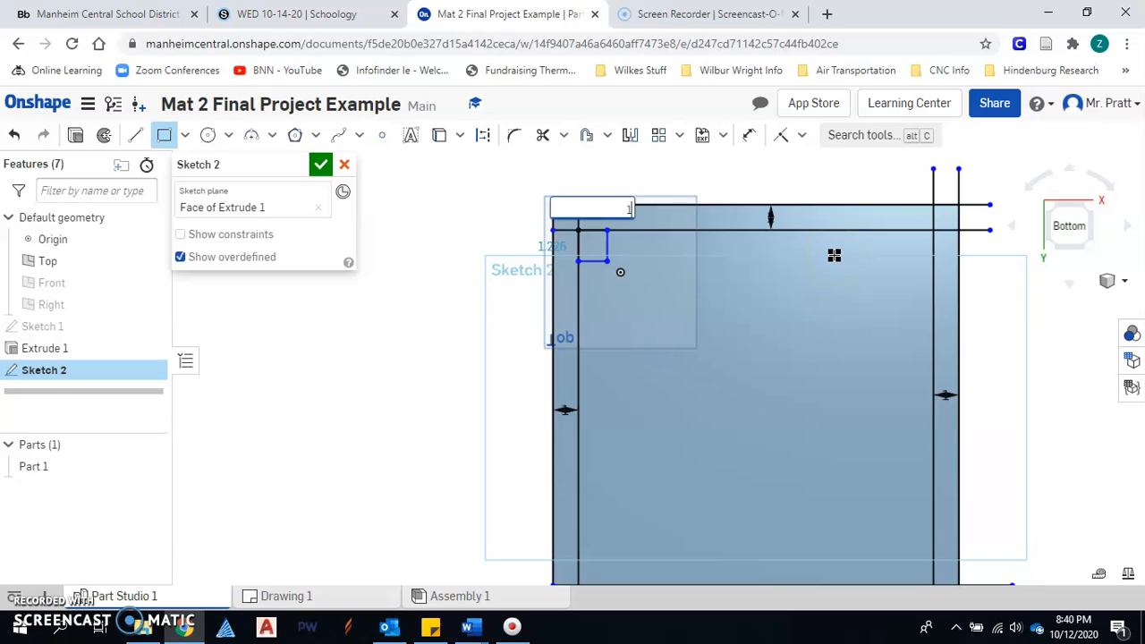
{"action": "type", "text": ".5"}
{"action": "key", "text": "Return"}
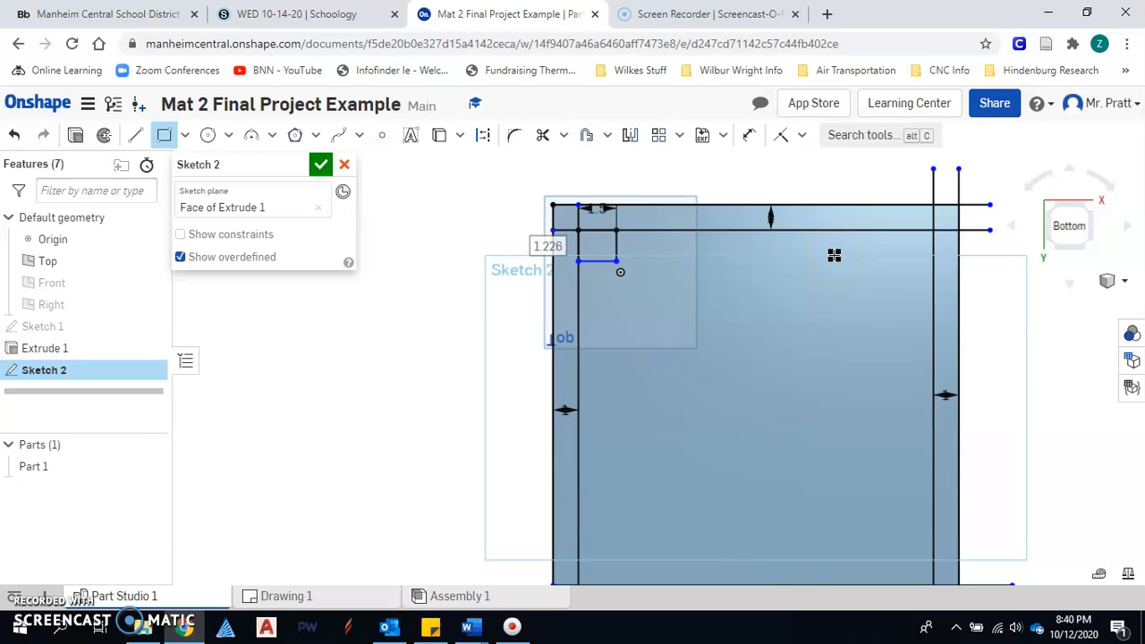
{"action": "type", "text": "1.5"}
{"action": "key", "text": "Return"}
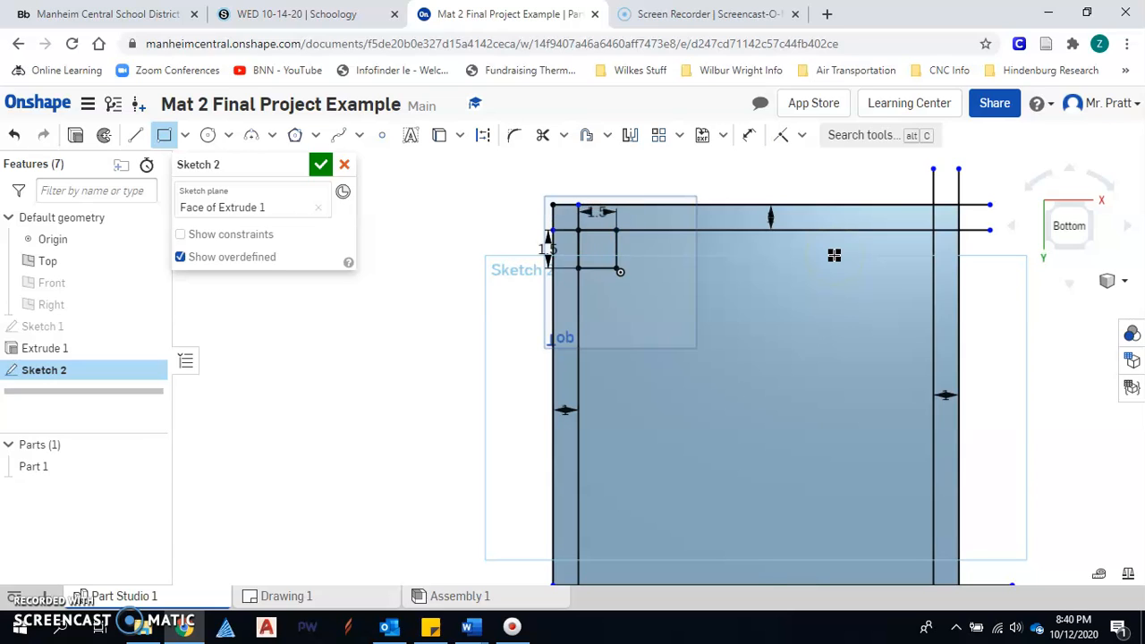
- Try to sketch a leg rectangle about 1.69 in wide and 1.5 in high at the upper-right inset corner, and undo its height dimension
{"action": "middle_click_drag", "start_coordinate": [604, 270], "coordinate": [524, 289]}
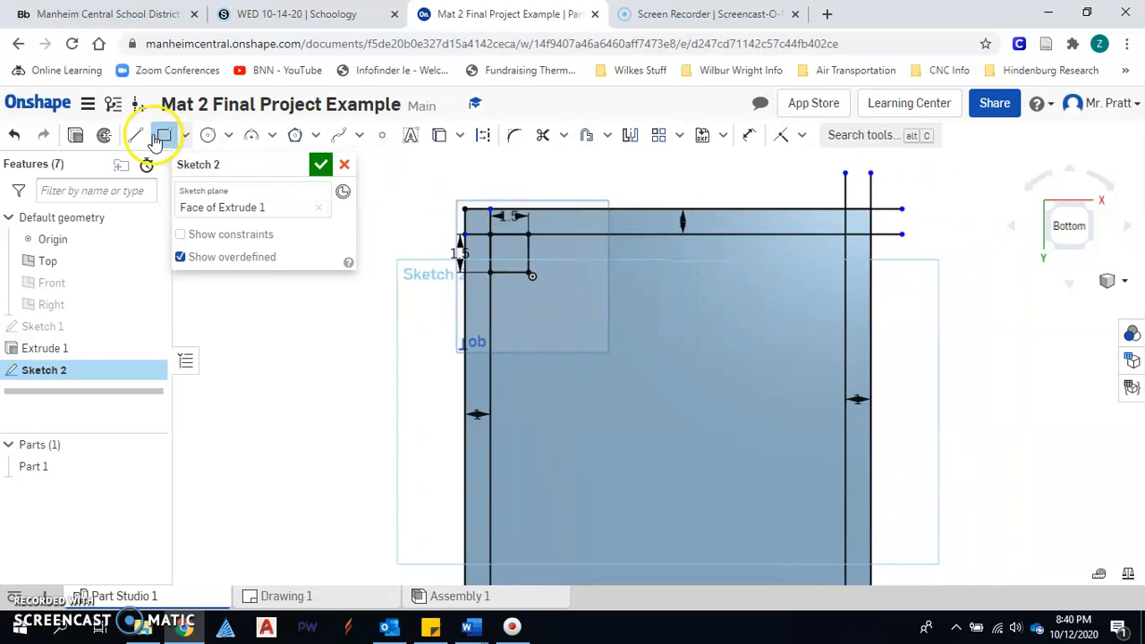
{"action": "left_click", "coordinate": [489, 208]}
{"action": "left_click", "coordinate": [847, 235]}
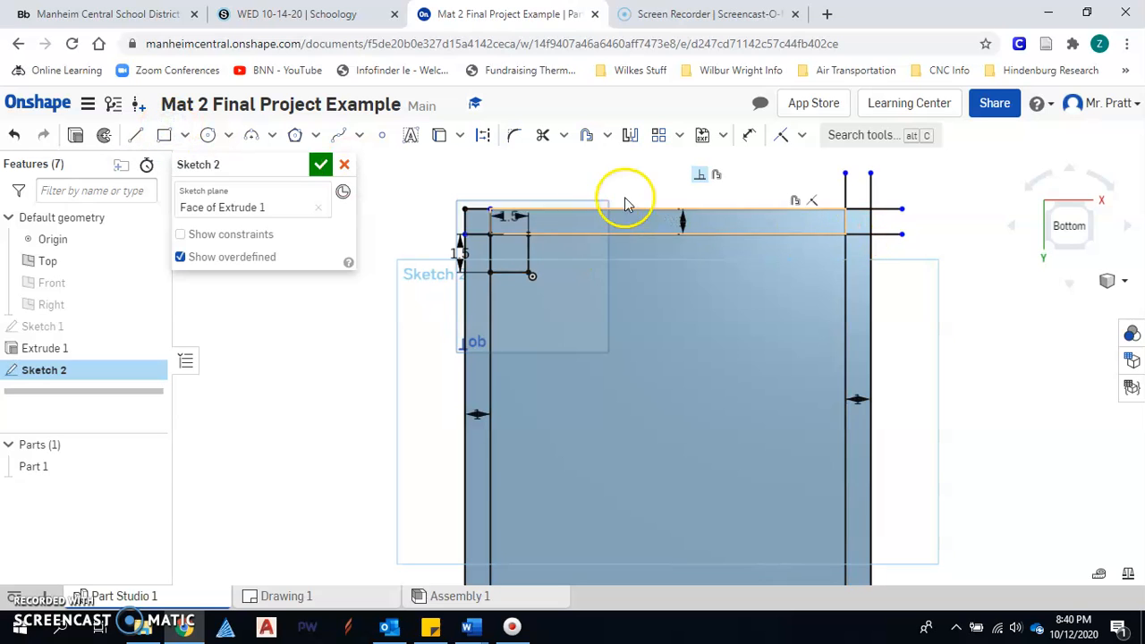
{"action": "left_click", "coordinate": [164, 135]}
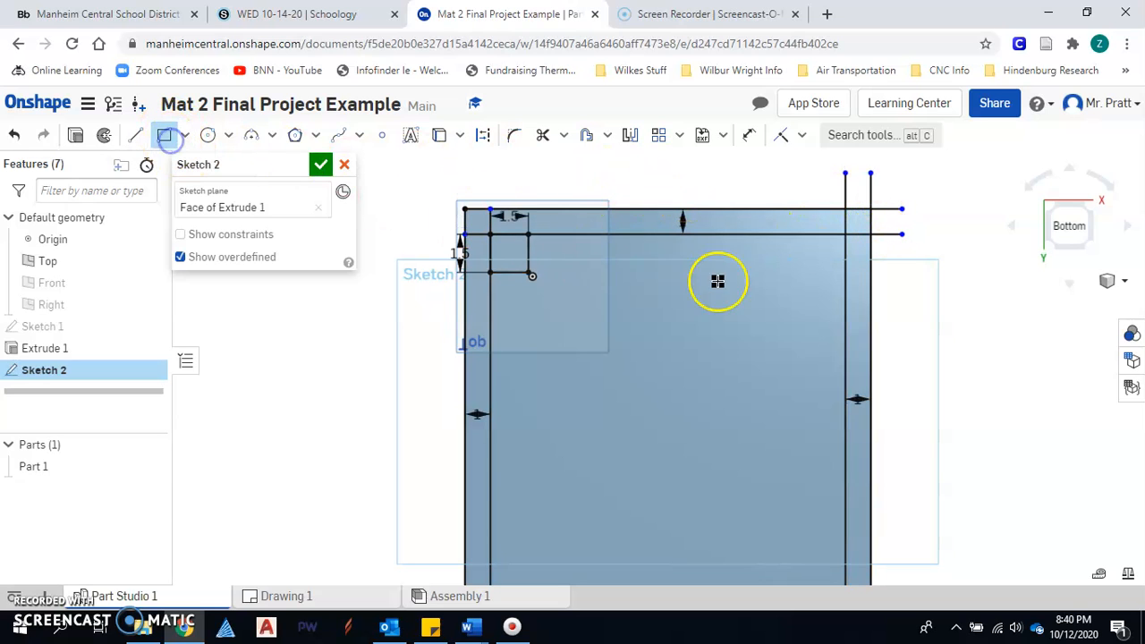
{"action": "left_click", "coordinate": [845, 235]}
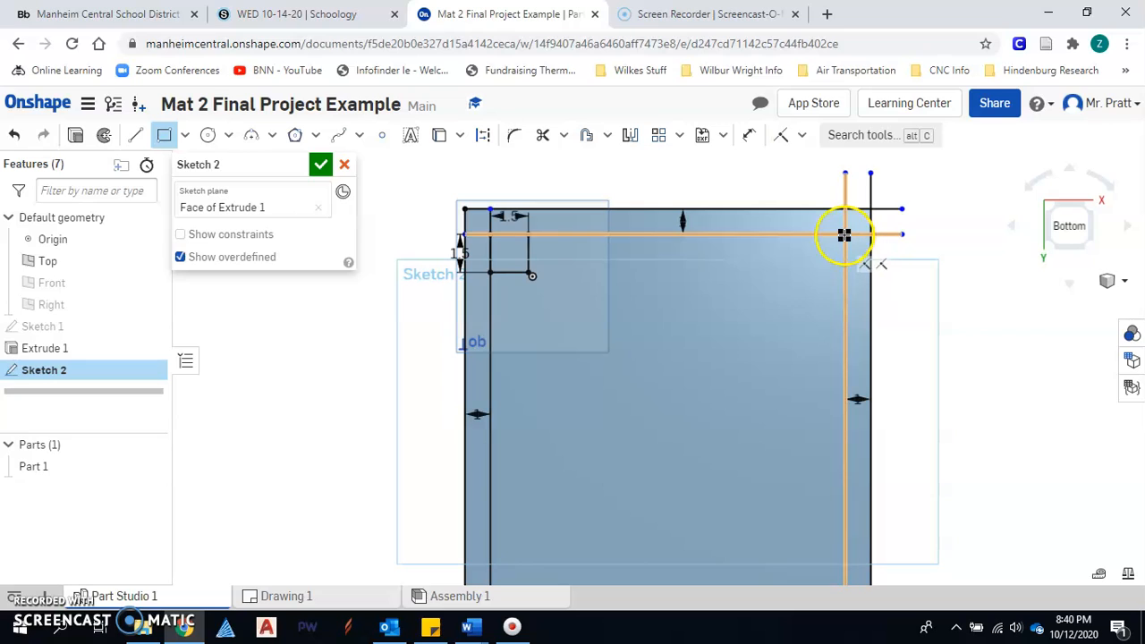
{"action": "left_click", "coordinate": [802, 275]}
{"action": "left_click", "coordinate": [897, 237]}
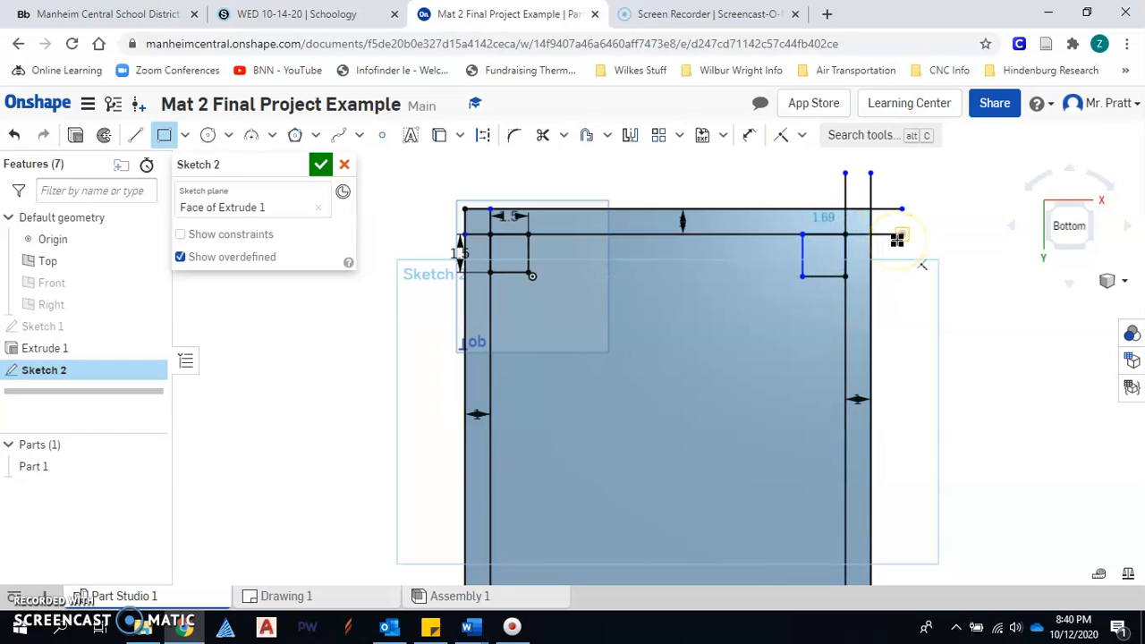
{"action": "key", "text": "Return"}
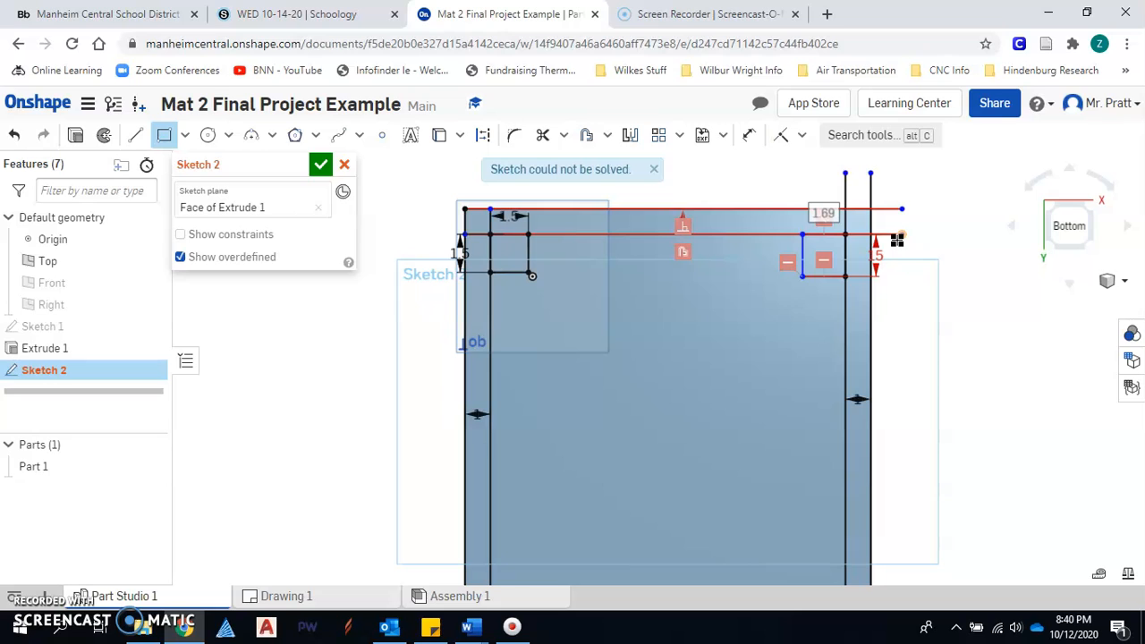
{"action": "left_click", "coordinate": [654, 170]}
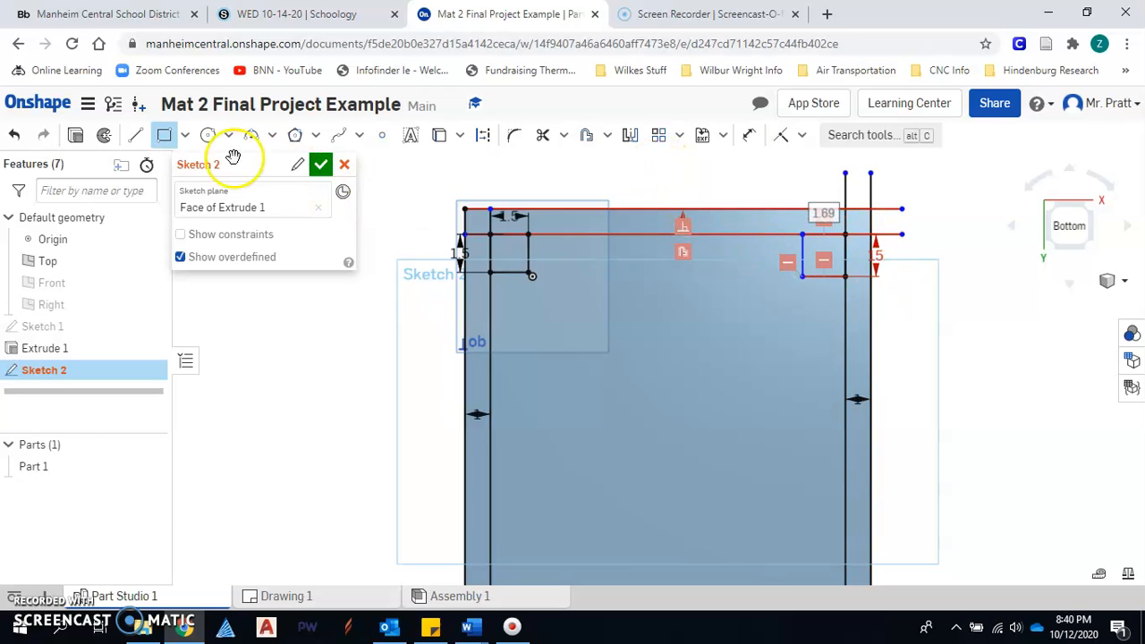
{"action": "left_click", "coordinate": [17, 133]}
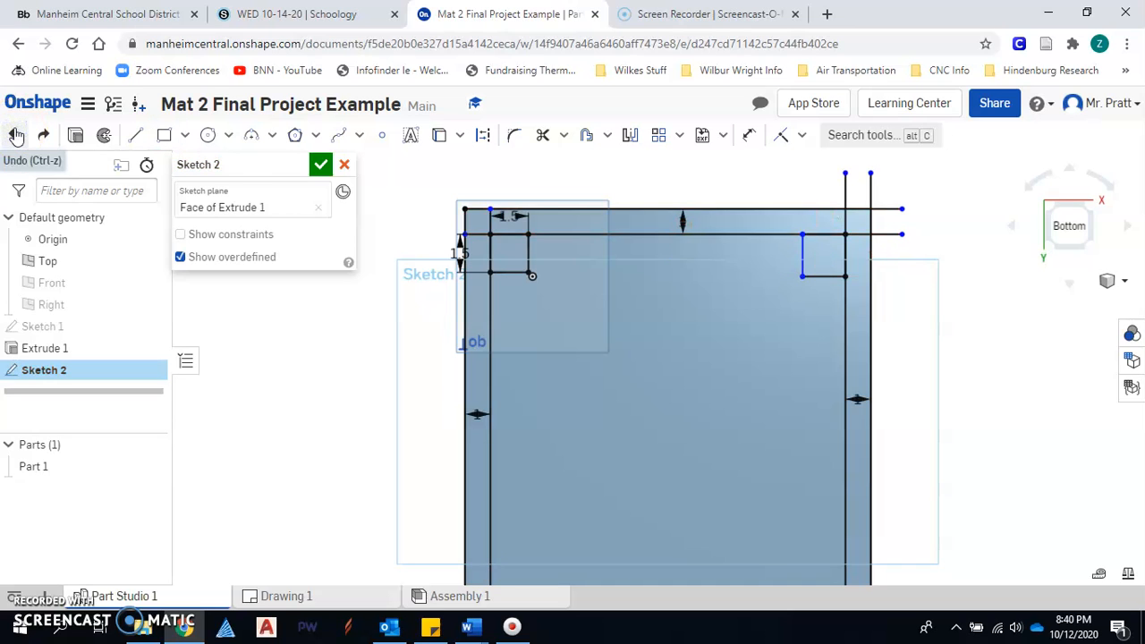
- Try to dimension the left side of the upper-right rectangle, and undo the dimension together with the rectangle
{"action": "left_click", "coordinate": [751, 135]}
{"action": "left_click", "coordinate": [802, 258]}
{"action": "left_click", "coordinate": [782, 258]}
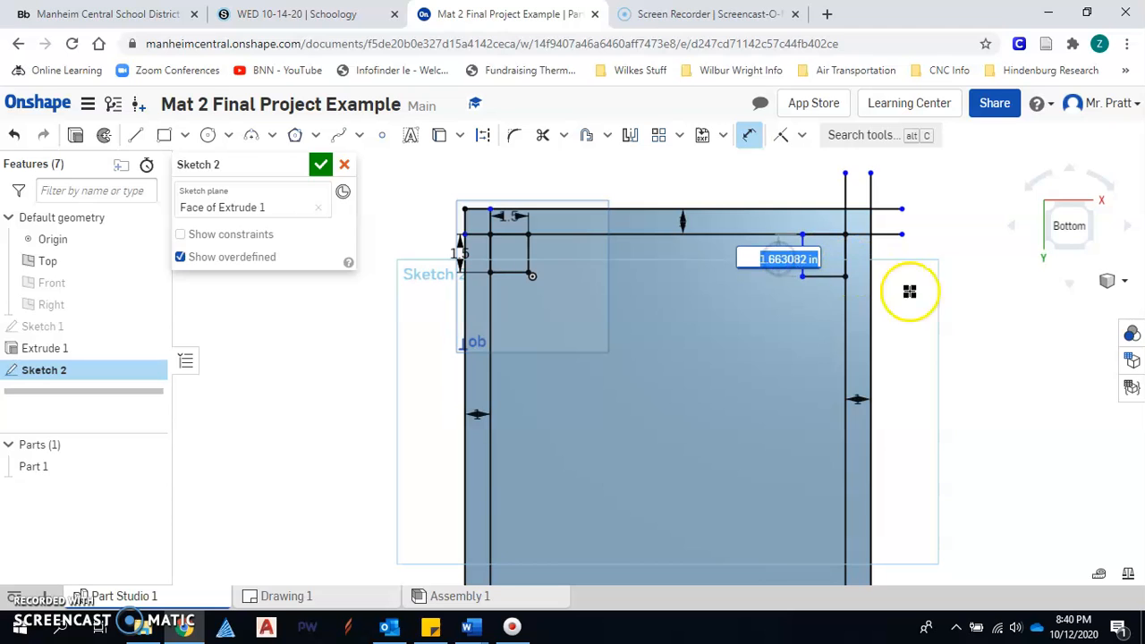
{"action": "type", "text": "1"}
{"action": "key", "text": "Return"}
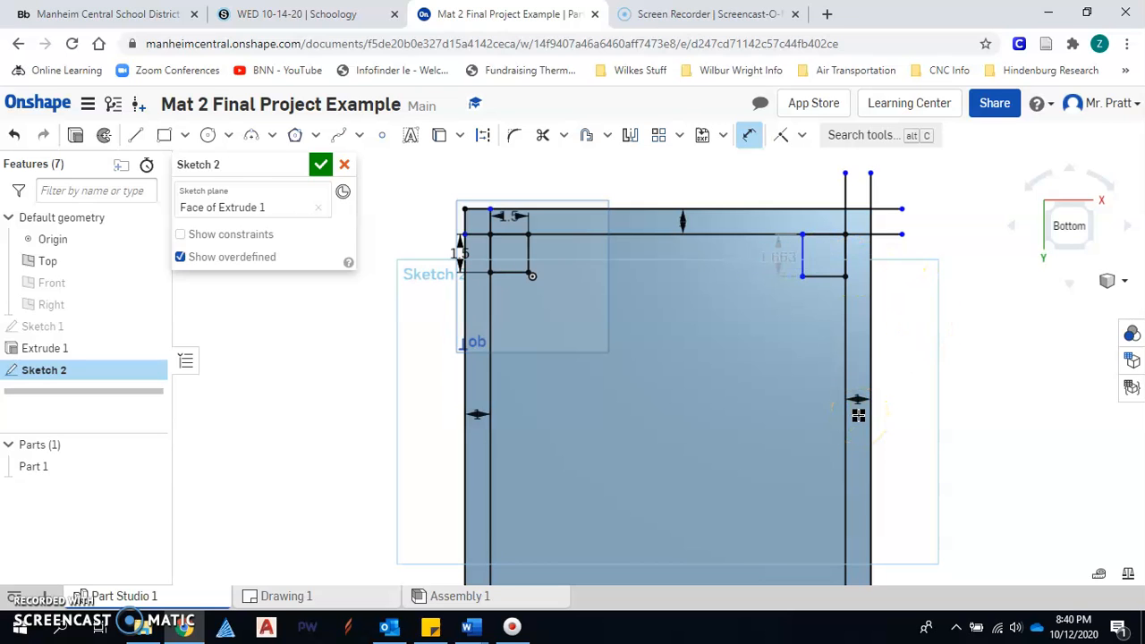
{"action": "left_click", "coordinate": [858, 414]}
{"action": "left_click", "coordinate": [813, 231]}
{"action": "key", "text": "Escape"}
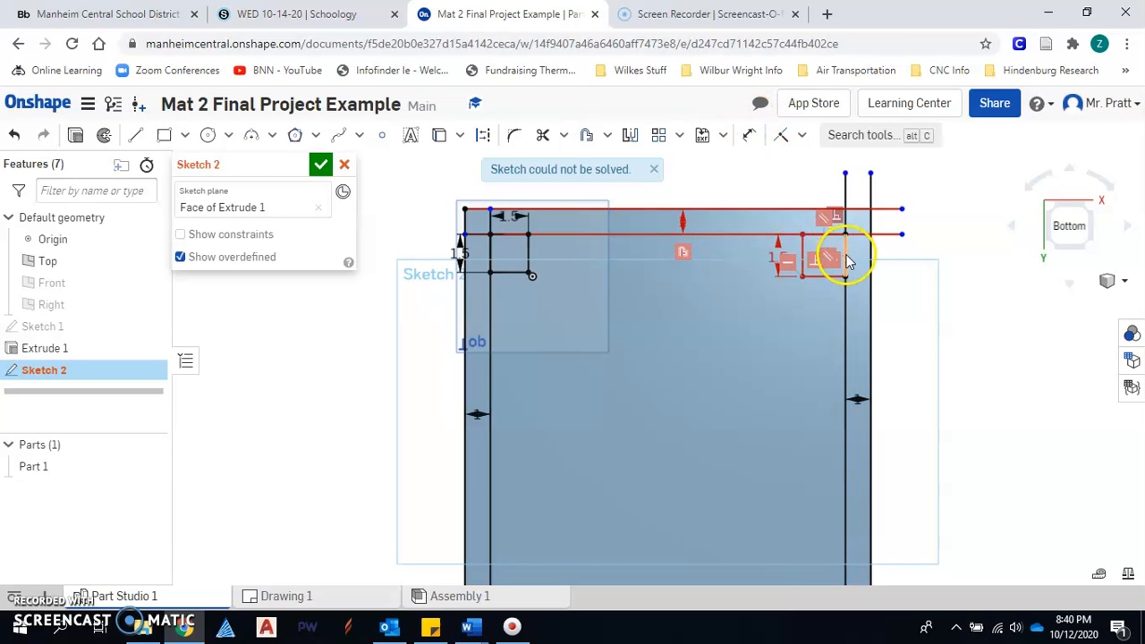
{"action": "left_click", "coordinate": [13, 137]}
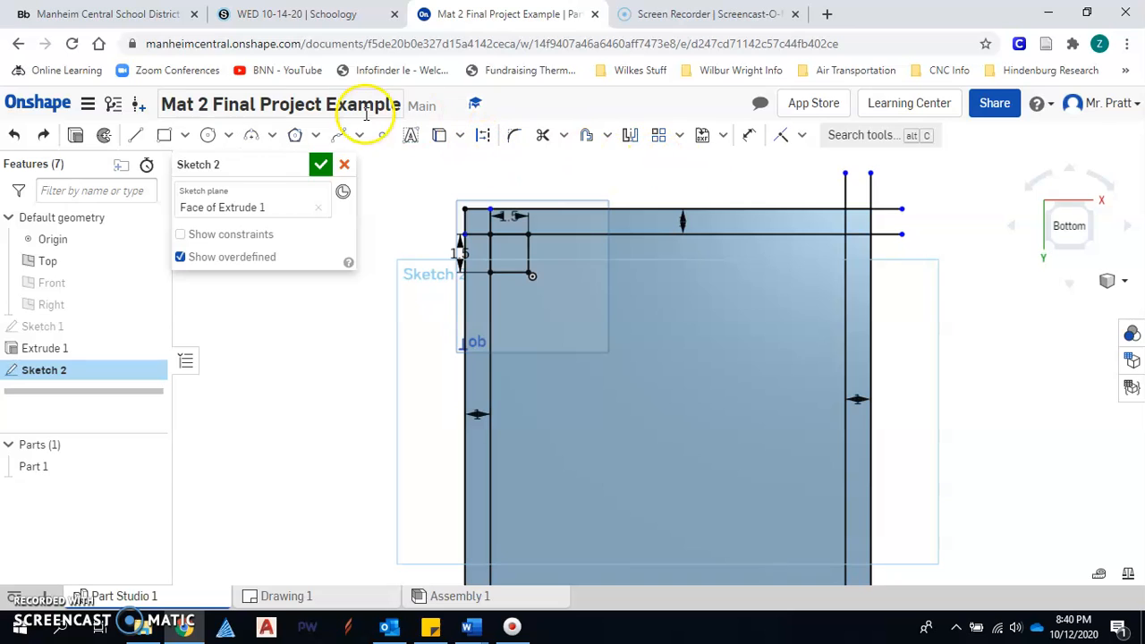
- Sketch a 1.5 in by 1.5 in leg rectangle from the upper-right intersection of the inset lines
{"action": "left_click", "coordinate": [164, 135]}
{"action": "left_click", "coordinate": [844, 234]}
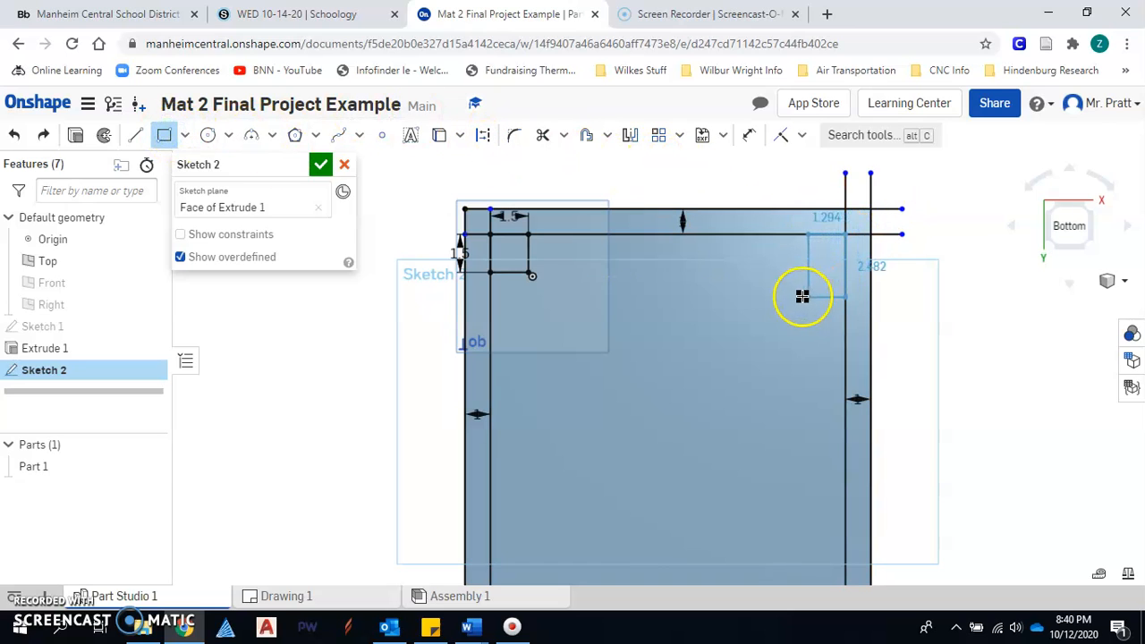
{"action": "left_click", "coordinate": [799, 296]}
{"action": "type", "text": "1"}
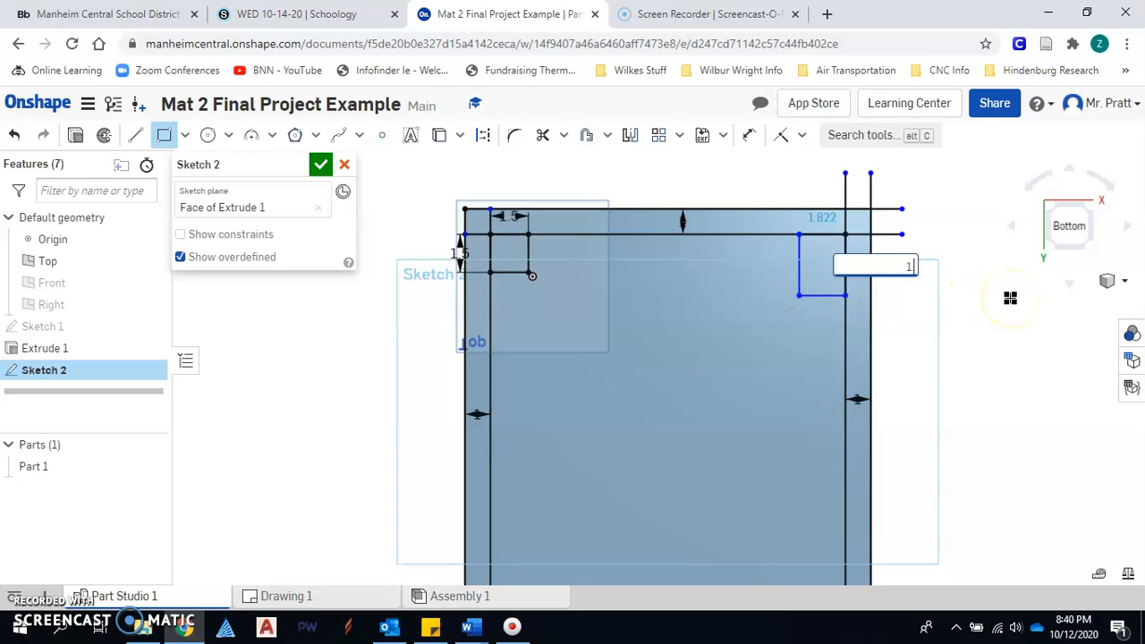
{"action": "type", "text": ".5"}
{"action": "key", "text": "Return"}
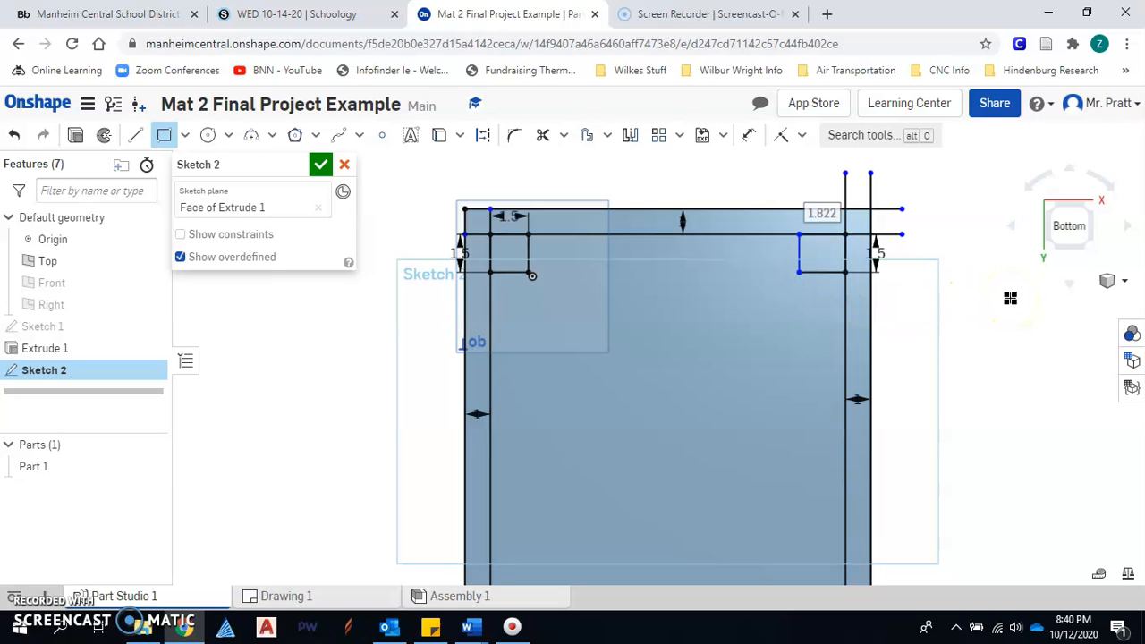
{"action": "type", "text": "1.5"}
{"action": "key", "text": "Return"}
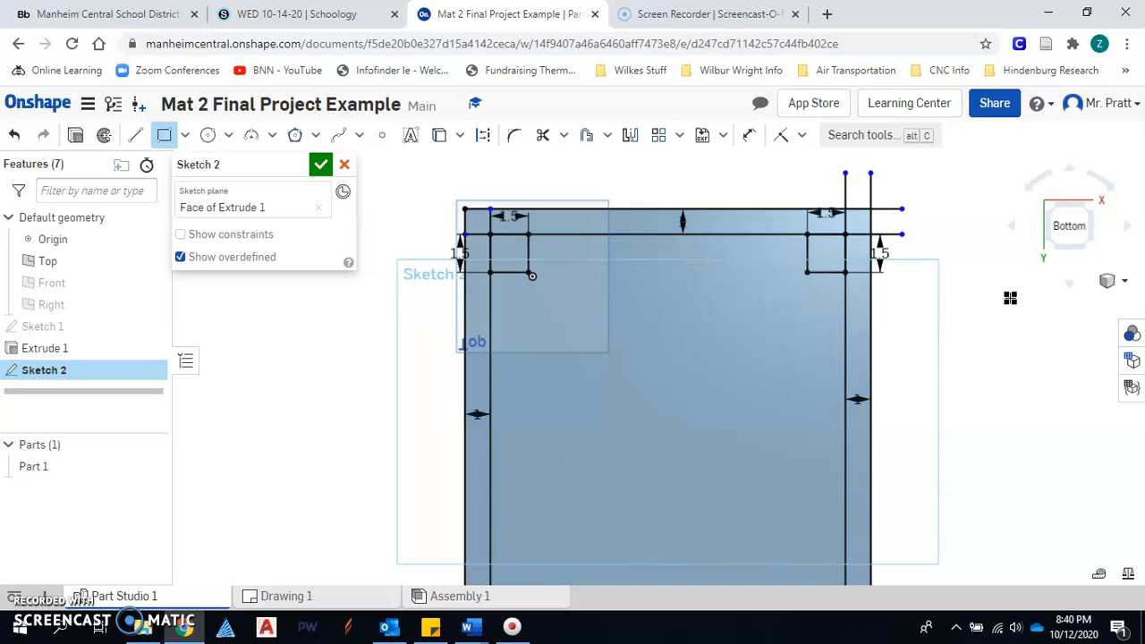
{"action": "scroll", "coordinate": [662, 331], "scroll_direction": "down", "scroll_amount": 4}
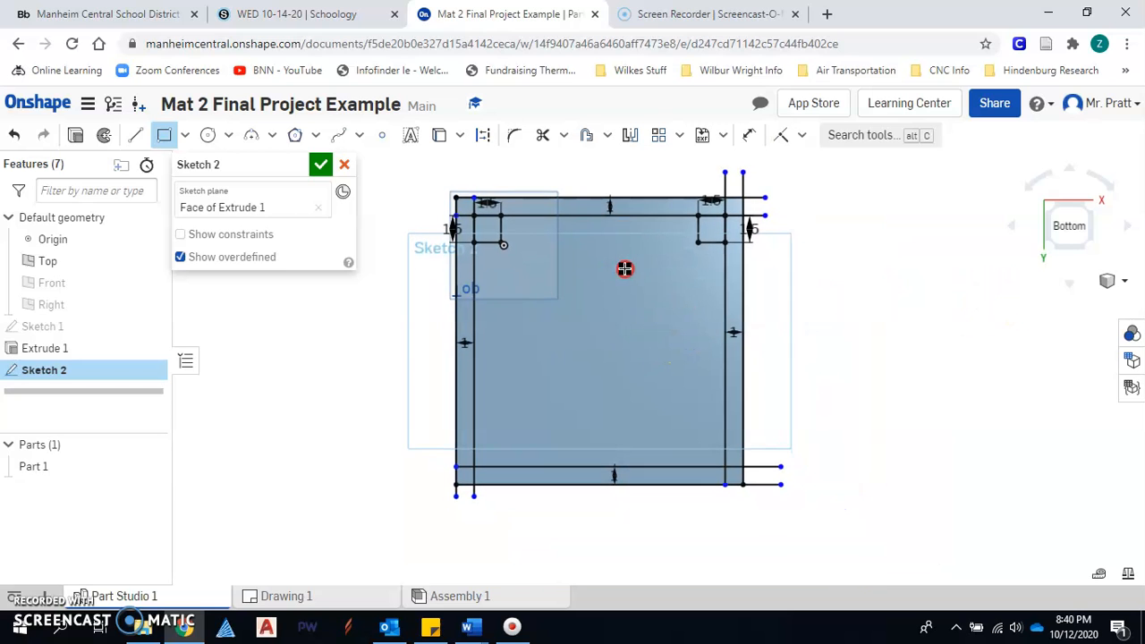
{"action": "scroll", "coordinate": [747, 259], "scroll_direction": "up", "scroll_amount": 3}
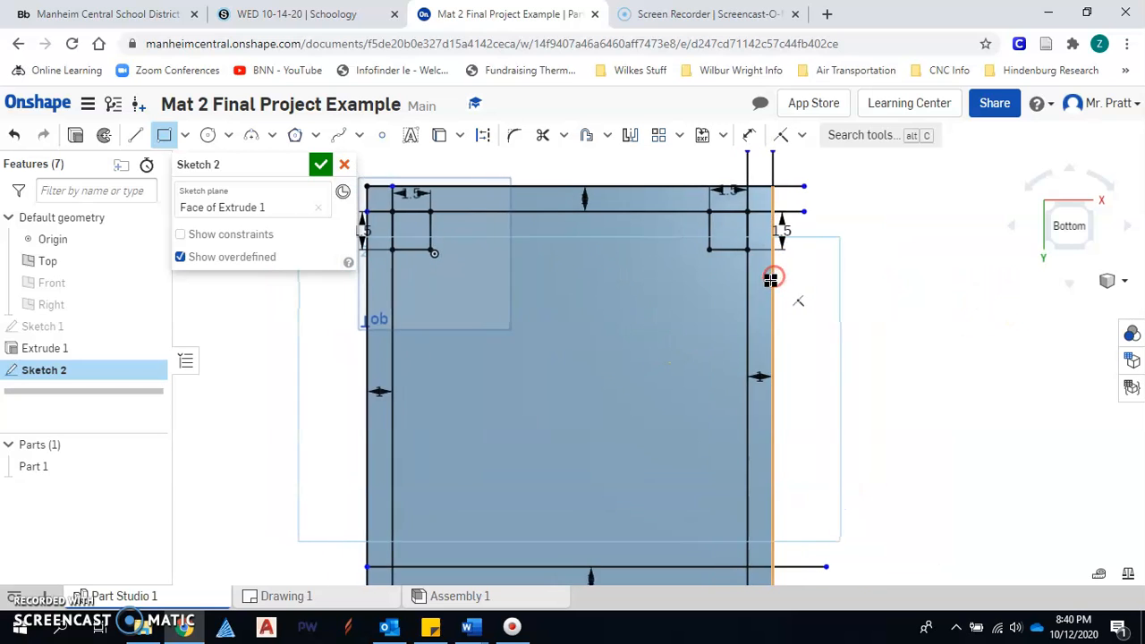
{"action": "scroll", "coordinate": [770, 280], "scroll_direction": "down", "scroll_amount": 2}
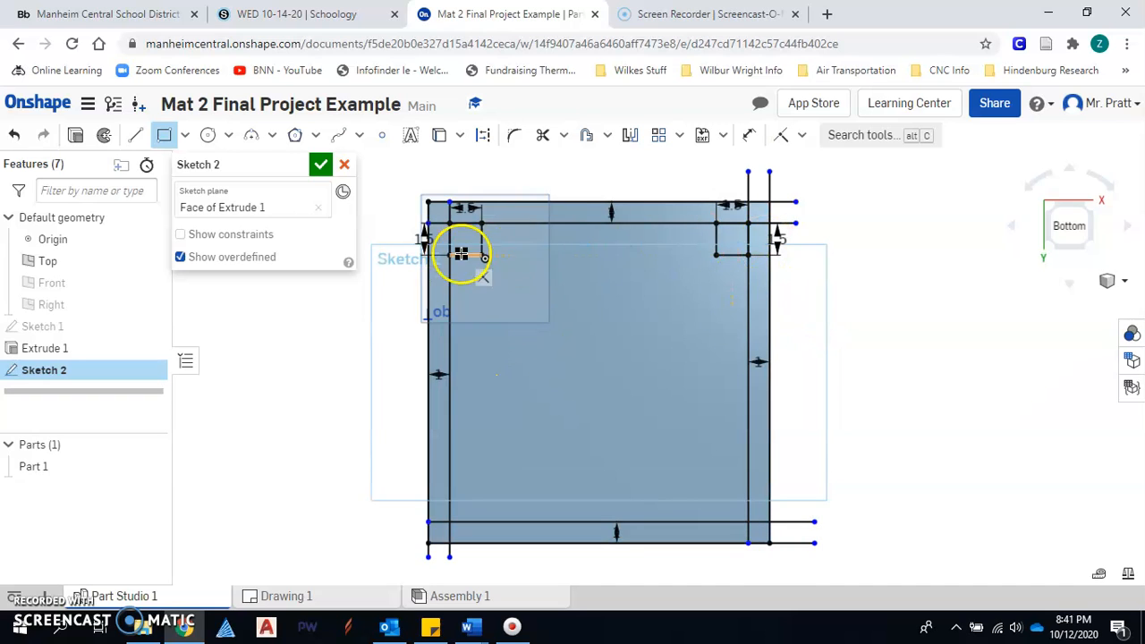
{"action": "scroll", "coordinate": [784, 224], "scroll_direction": "up", "scroll_amount": 3}
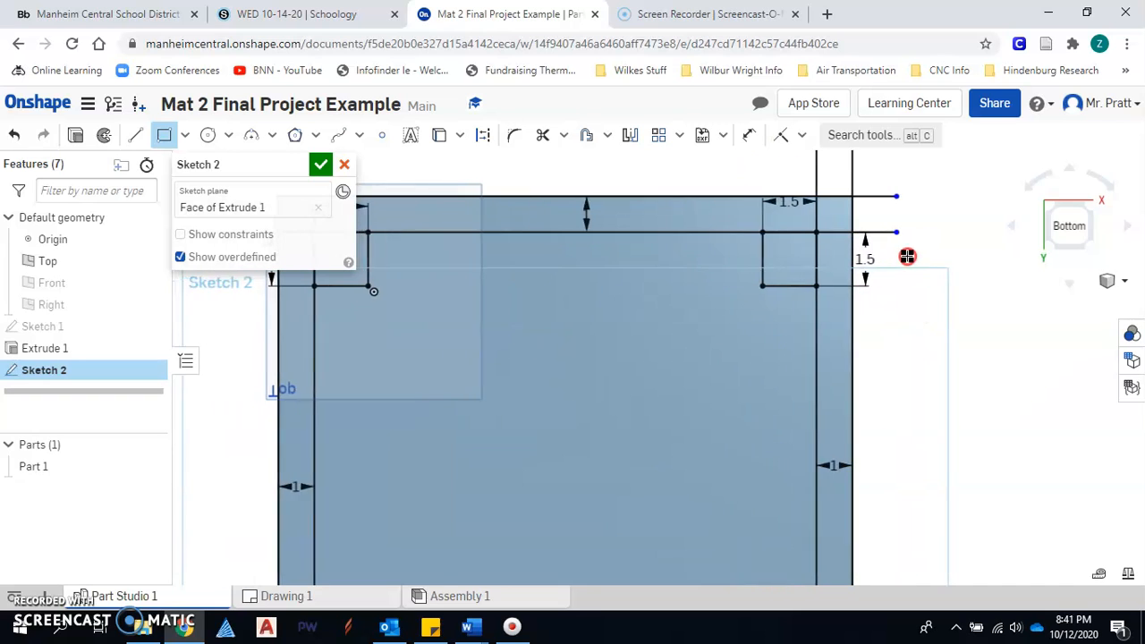
- Delete the left edge line, the left inset line and the right edge line from the leg sketch
{"action": "scroll", "coordinate": [907, 256], "scroll_direction": "down", "scroll_amount": 2}
{"action": "left_click", "coordinate": [163, 134]}
{"action": "left_click", "coordinate": [410, 247]}
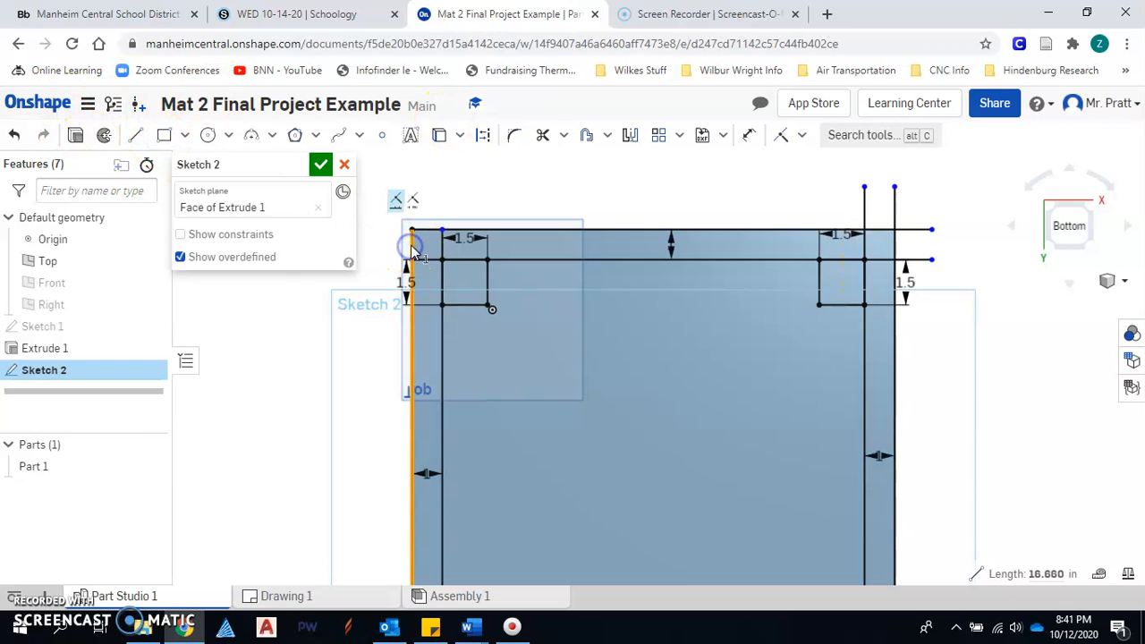
{"action": "left_click", "coordinate": [439, 240]}
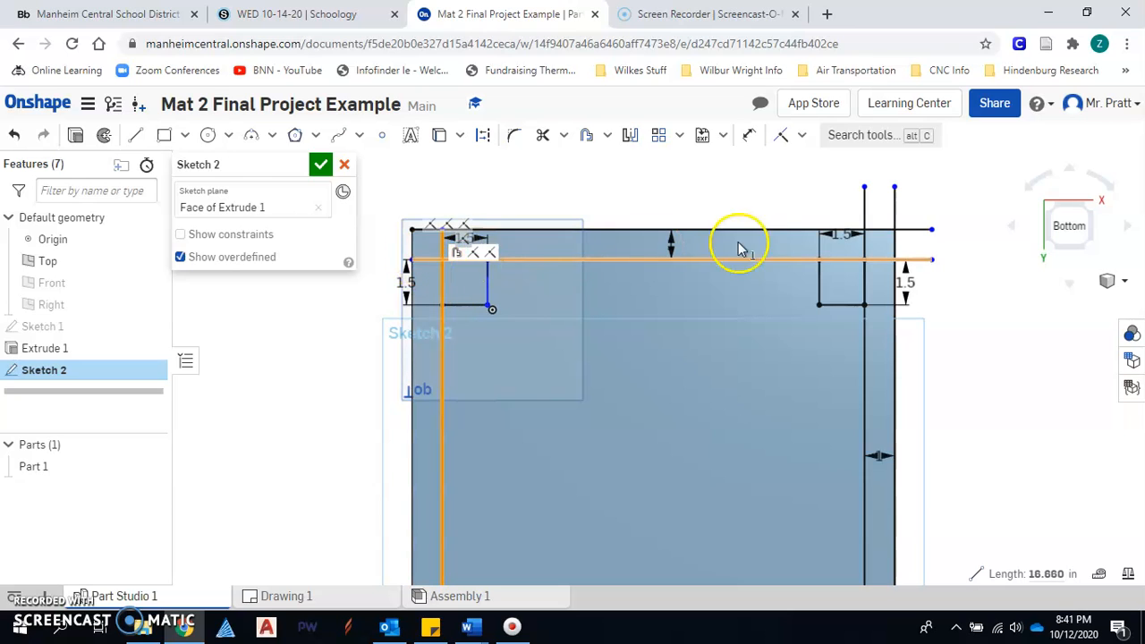
{"action": "left_click", "coordinate": [895, 215]}
{"action": "key", "text": "Delete"}
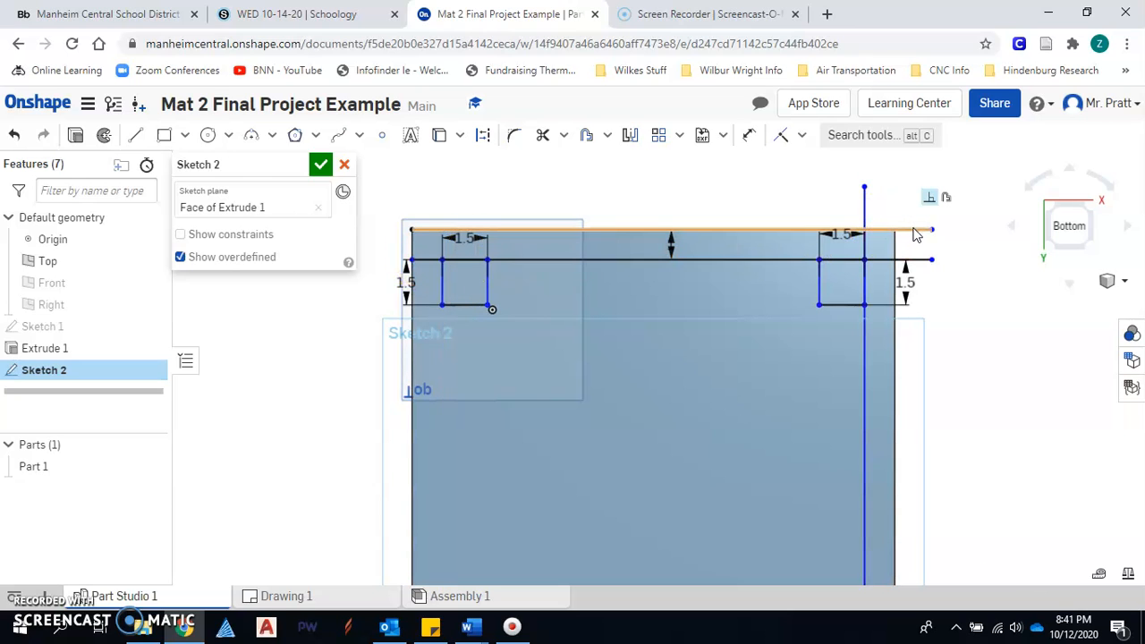
- Delete the top edge line, top inset line and right inset line around the leg rectangles, and finish the sketch
{"action": "left_click", "coordinate": [914, 230]}
{"action": "key", "text": "Delete"}
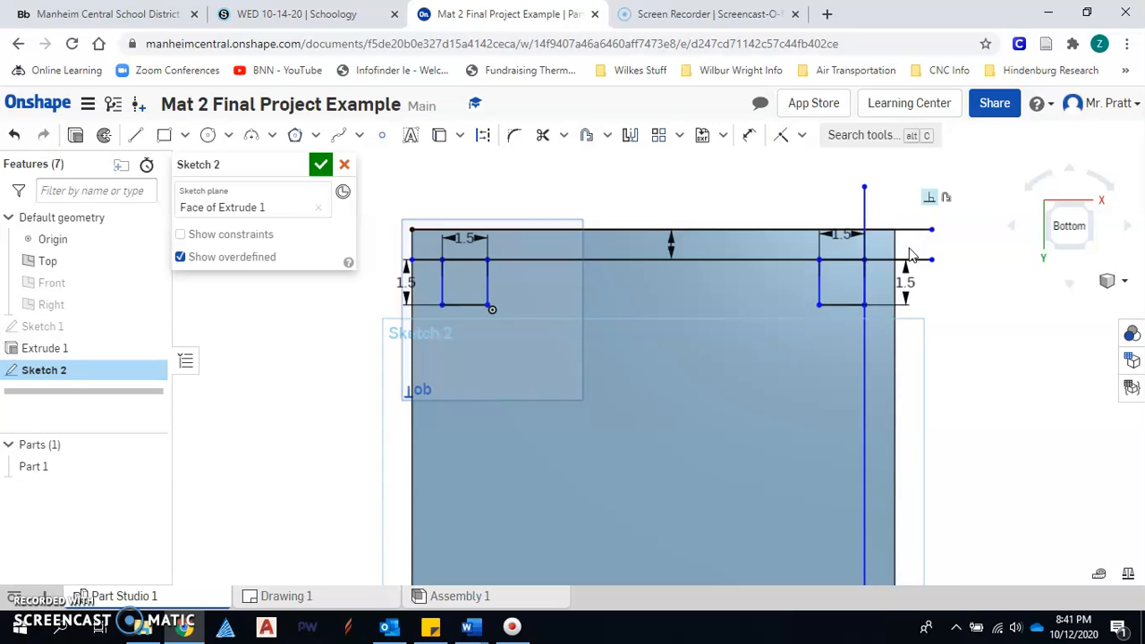
{"action": "left_click", "coordinate": [911, 258]}
{"action": "key", "text": "Delete"}
{"action": "left_click", "coordinate": [865, 202]}
{"action": "key", "text": "Delete"}
{"action": "scroll", "coordinate": [874, 228], "scroll_direction": "down", "scroll_amount": 2}
{"action": "middle_click_drag", "start_coordinate": [872, 222], "coordinate": [867, 175]}
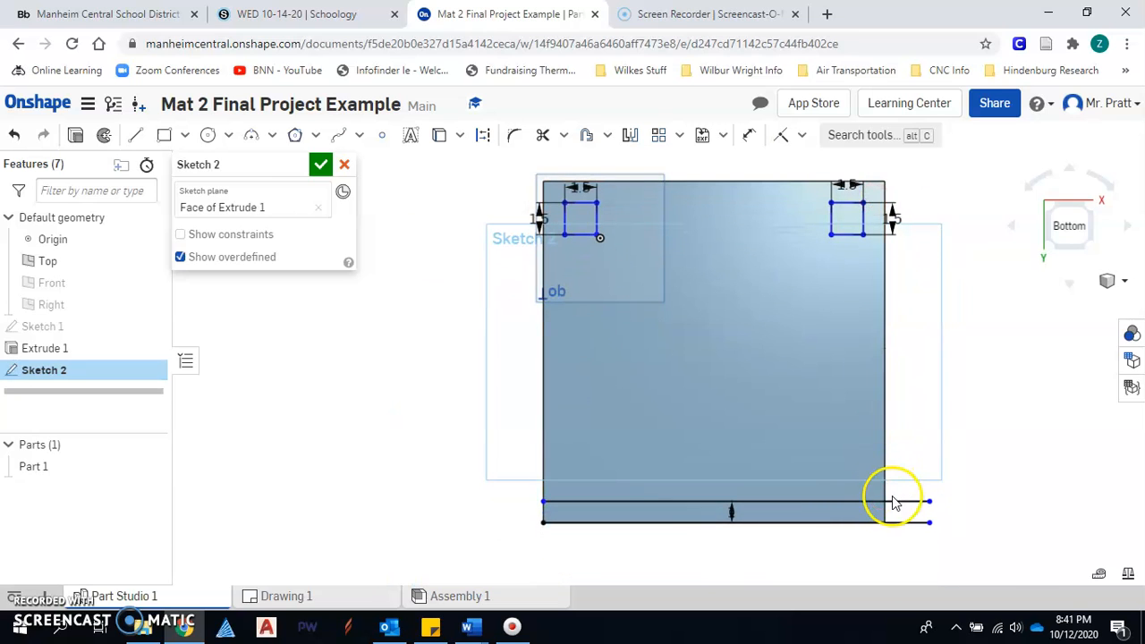
{"action": "scroll", "coordinate": [833, 211], "scroll_direction": "up", "scroll_amount": 2}
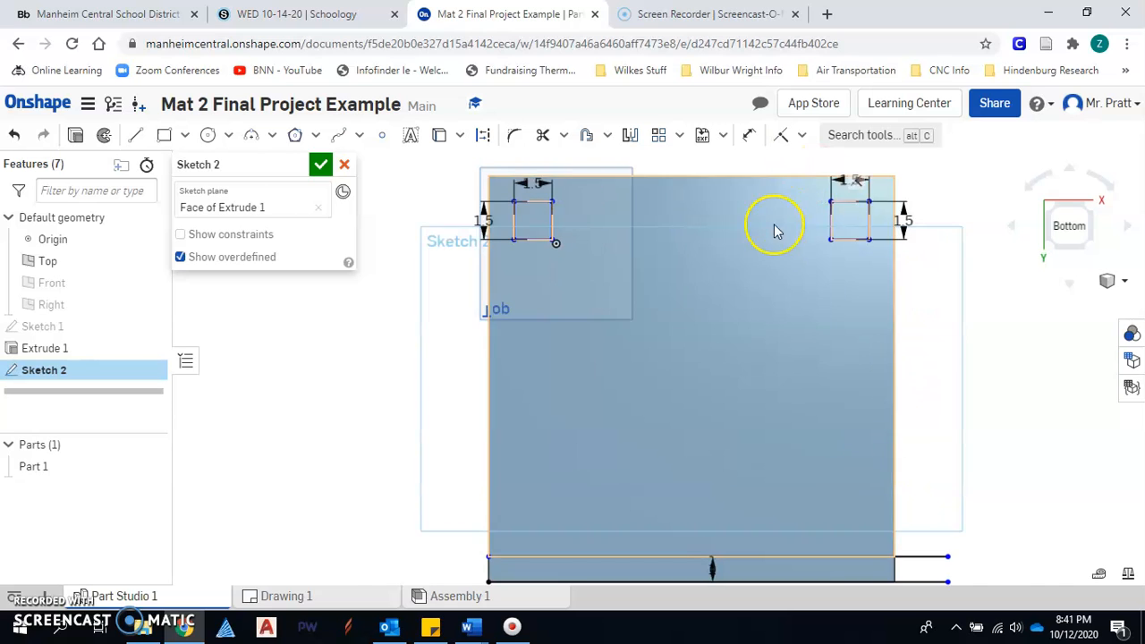
{"action": "scroll", "coordinate": [784, 238], "scroll_direction": "down", "scroll_amount": 1}
{"action": "middle_click_drag", "start_coordinate": [778, 238], "coordinate": [787, 260]}
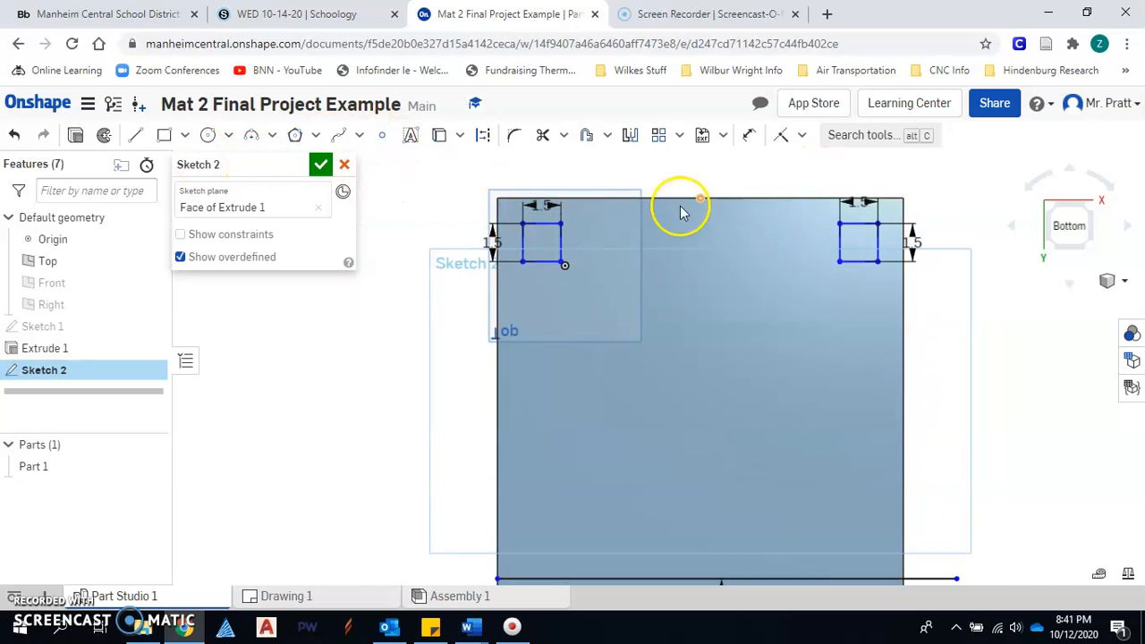
{"action": "left_click", "coordinate": [320, 166]}
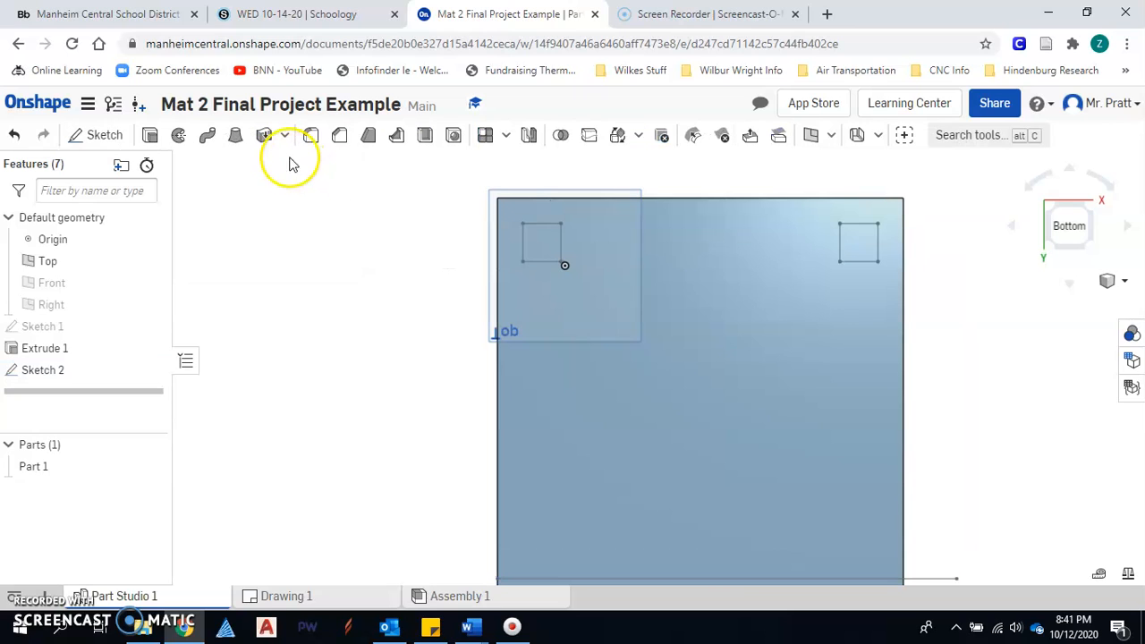
- Extrude both square leg profiles 20 in downward from the tabletop's underside, adding them to Part 1
{"action": "left_click", "coordinate": [150, 139]}
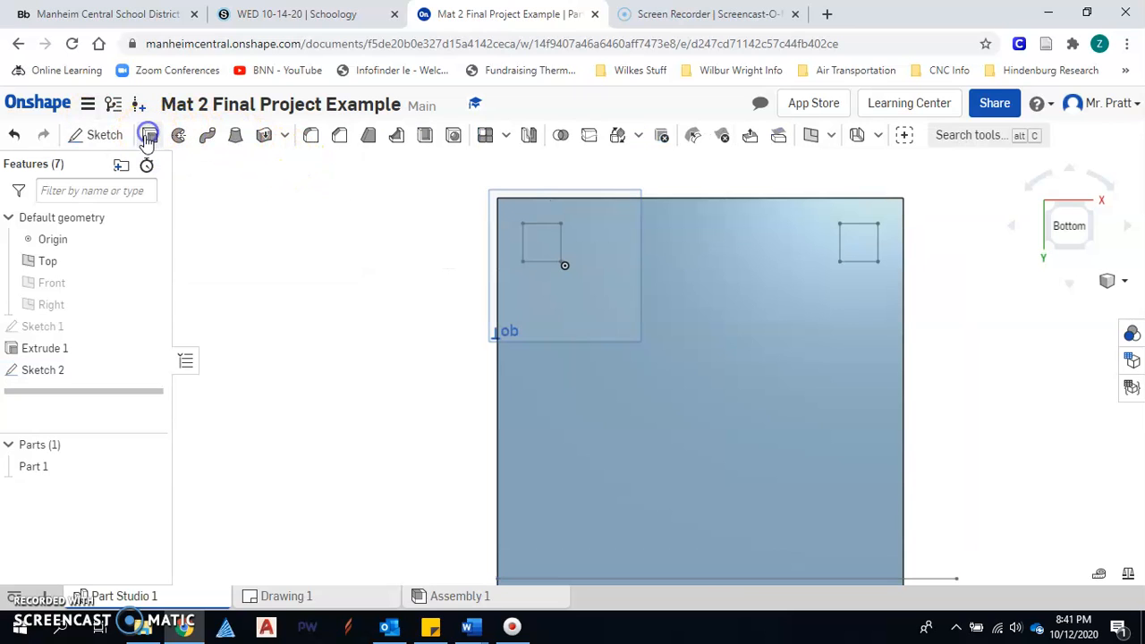
{"action": "left_click", "coordinate": [554, 242]}
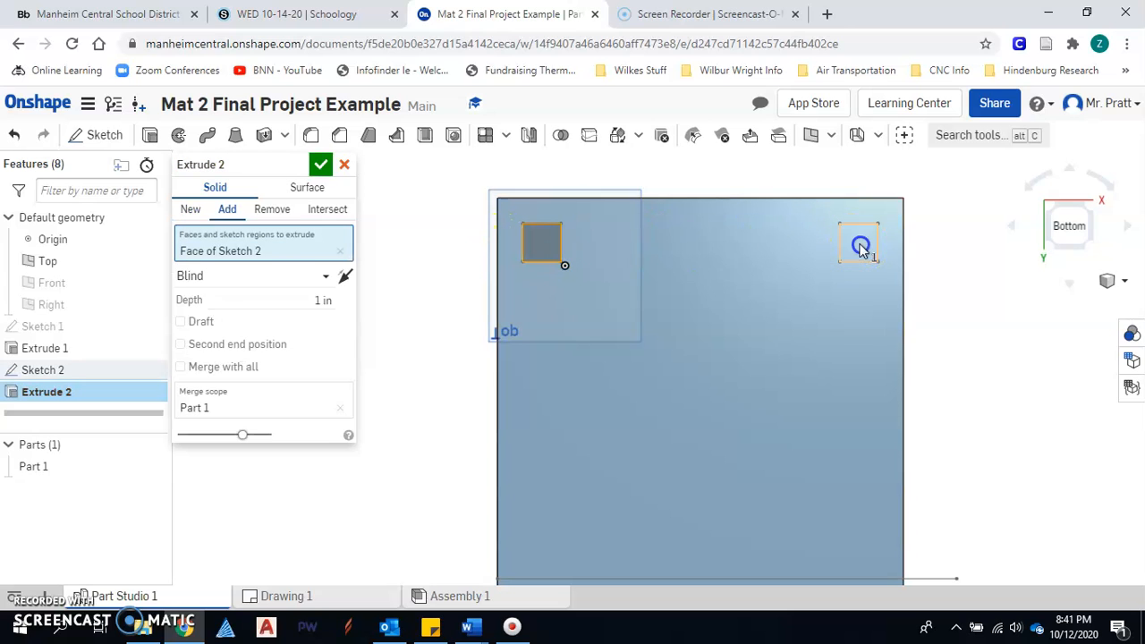
{"action": "left_click", "coordinate": [860, 244]}
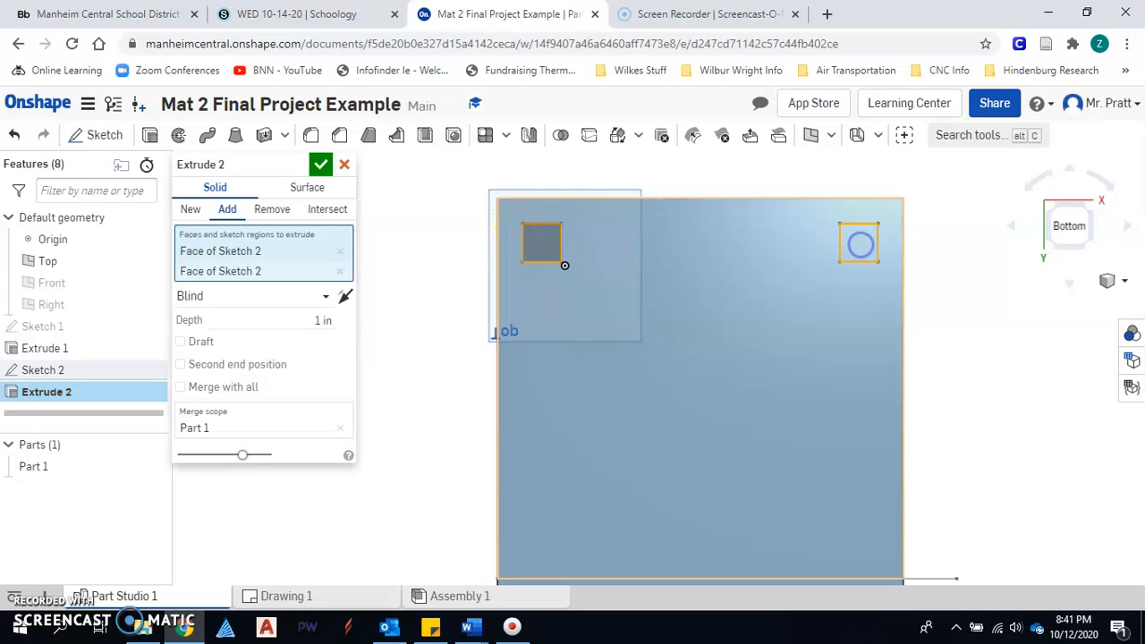
{"action": "left_click", "coordinate": [1125, 281]}
{"action": "left_click", "coordinate": [1070, 305]}
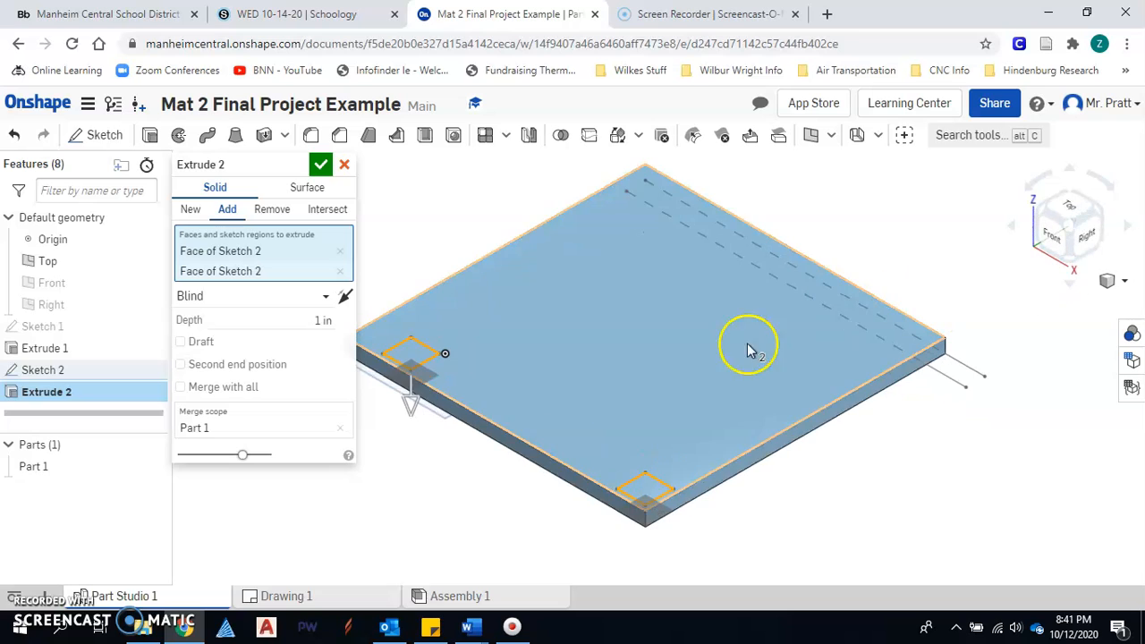
{"action": "left_click_drag", "start_coordinate": [409, 410], "coordinate": [407, 500]}
{"action": "left_click", "coordinate": [300, 324]}
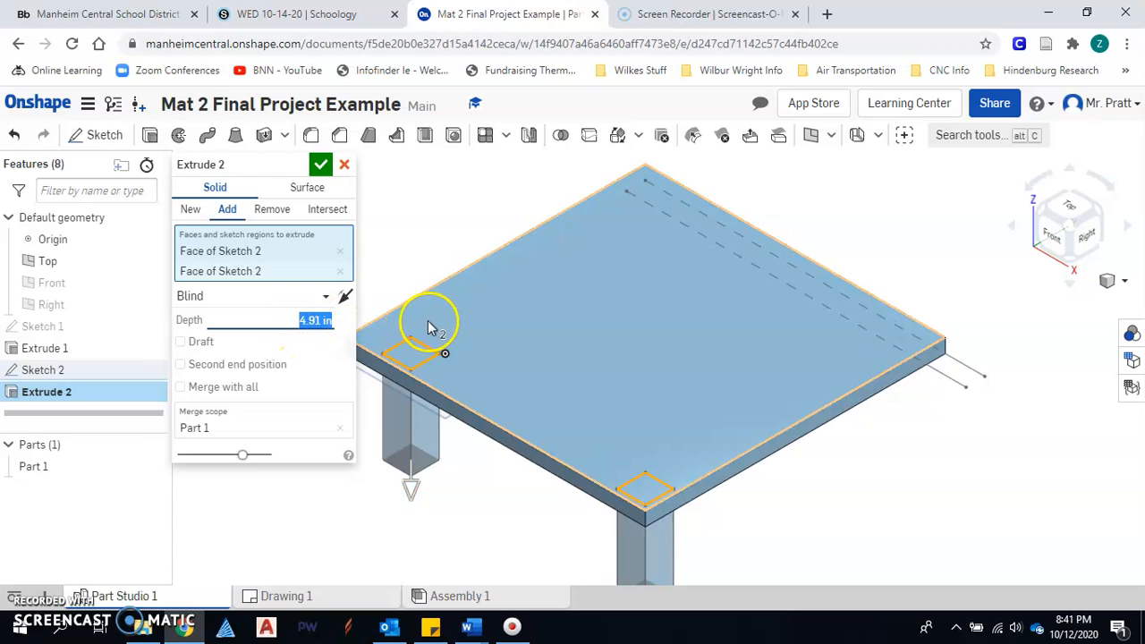
{"action": "type", "text": "20"}
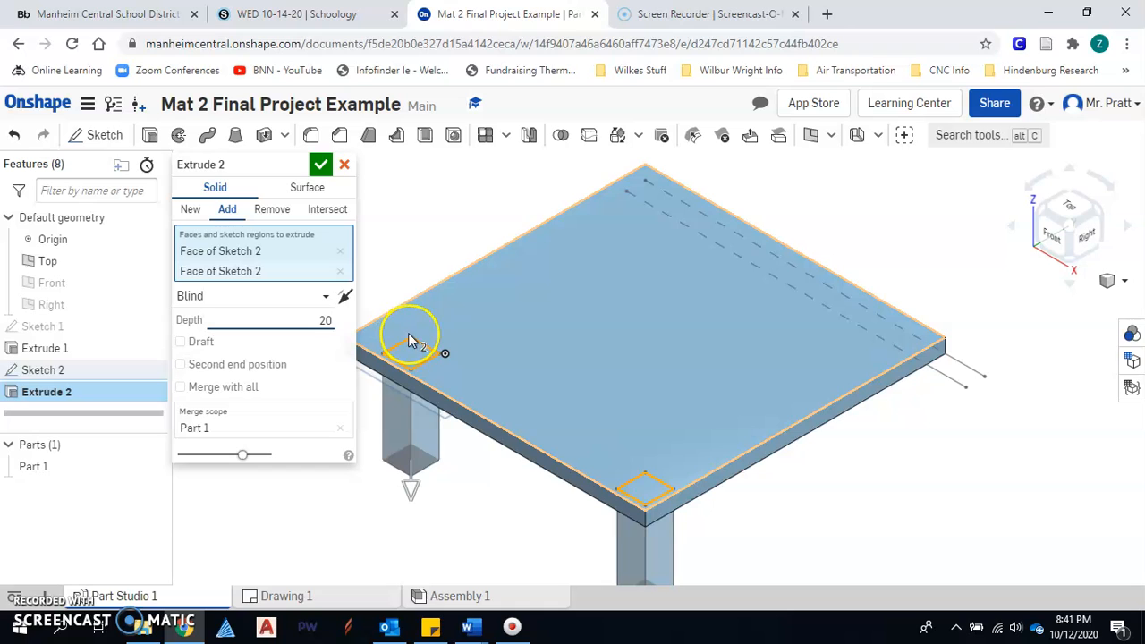
{"action": "key", "text": "Return"}
{"action": "scroll", "coordinate": [587, 299], "scroll_direction": "down", "scroll_amount": 3}
{"action": "middle_click_drag", "start_coordinate": [590, 299], "coordinate": [649, 230]}
{"action": "scroll", "coordinate": [616, 482], "scroll_direction": "down", "scroll_amount": 1}
{"action": "middle_click_drag", "start_coordinate": [615, 472], "coordinate": [586, 405]}
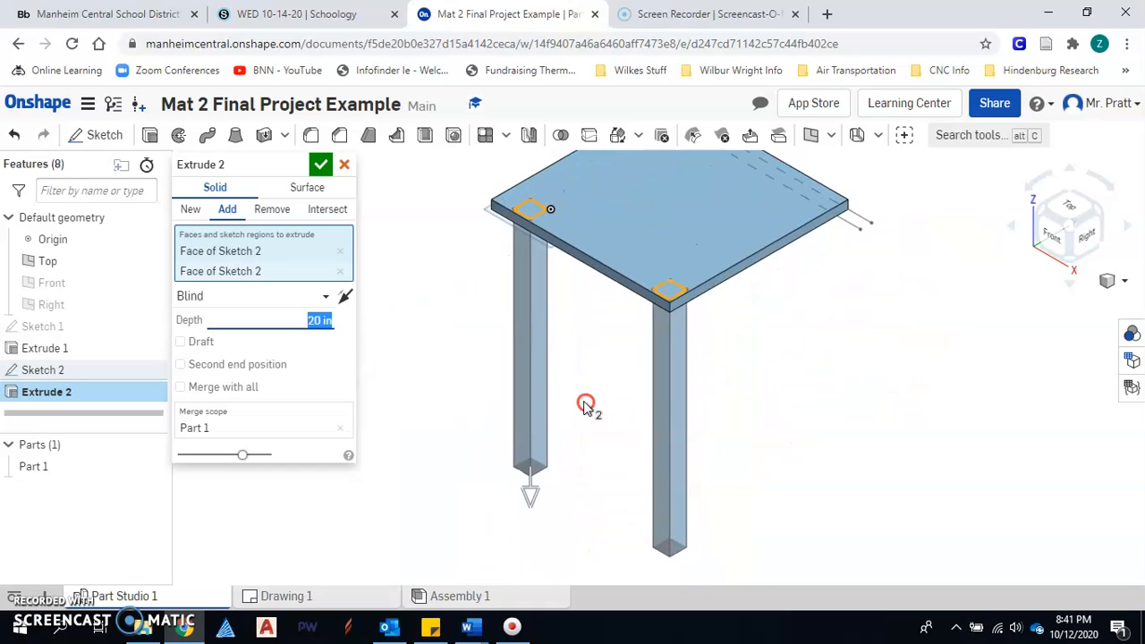
{"action": "middle_click_drag", "start_coordinate": [678, 372], "coordinate": [652, 452]}
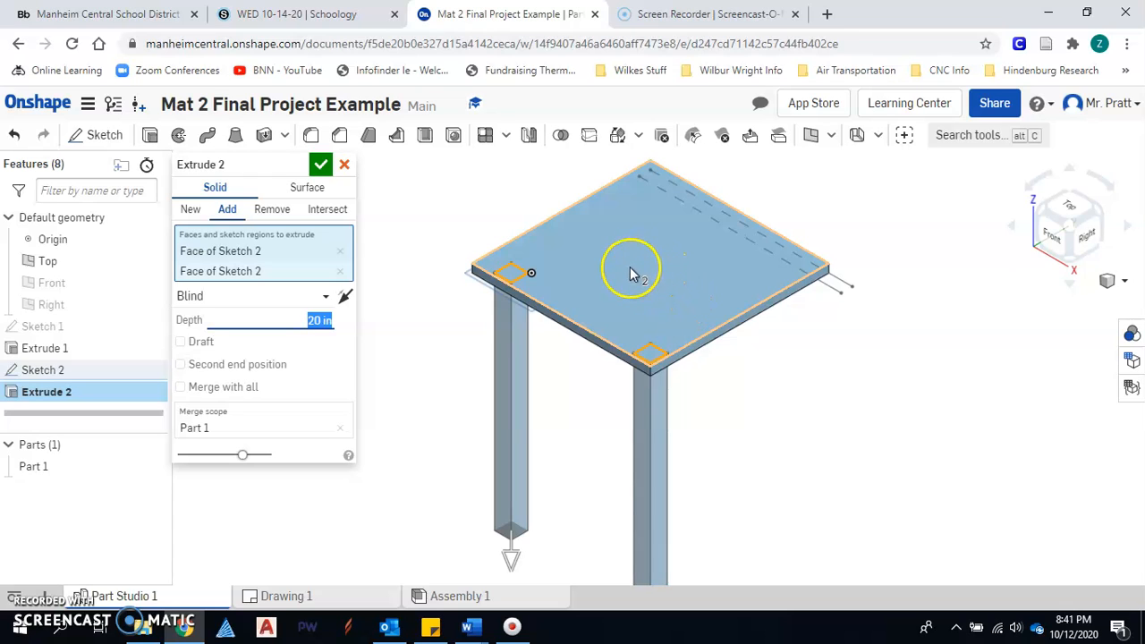
{"action": "scroll", "coordinate": [617, 319], "scroll_direction": "down", "scroll_amount": 3}
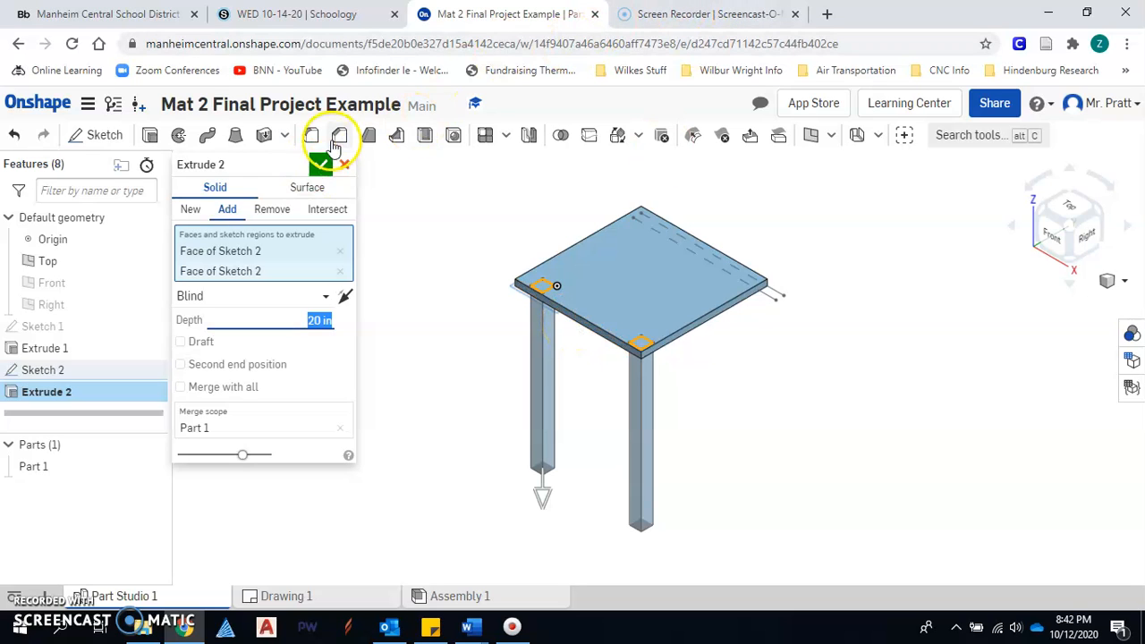
{"action": "left_click", "coordinate": [321, 167]}
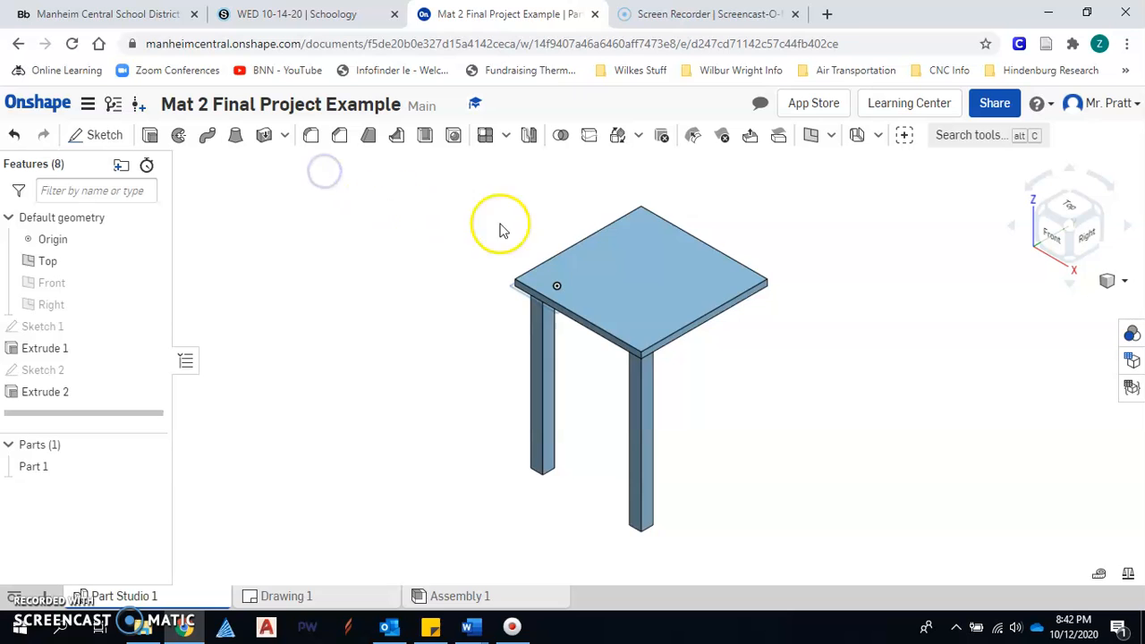
- Inspect the model's underside and the rails between the legs in Drawing 1, and return to Part Studio 1
{"action": "right_click_drag", "start_coordinate": [710, 361], "coordinate": [654, 290]}
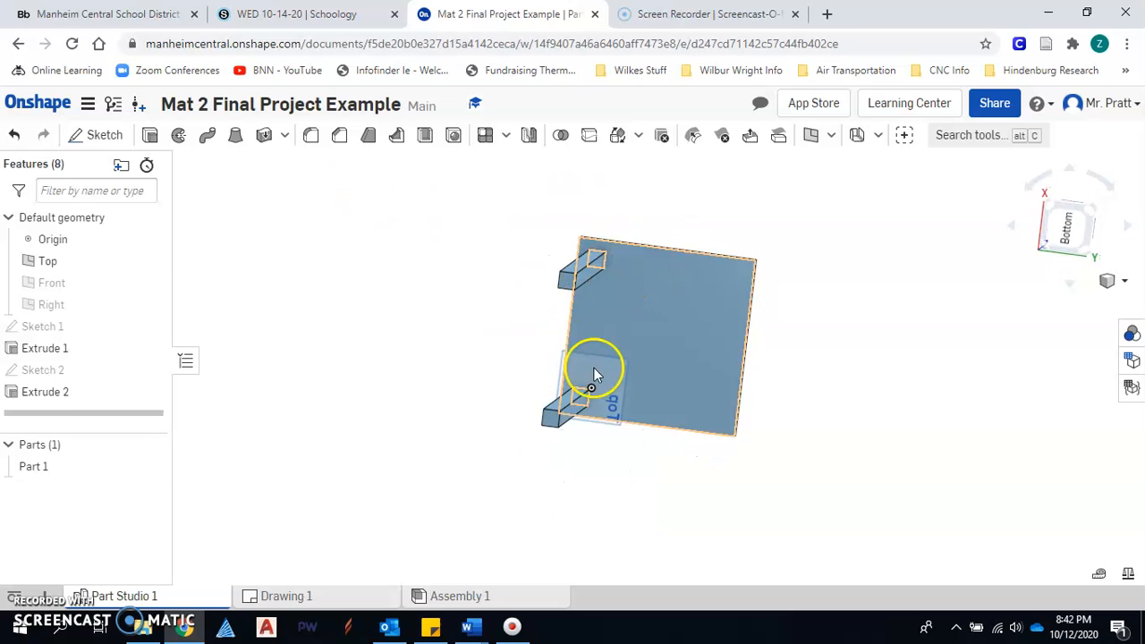
{"action": "right_click_drag", "start_coordinate": [590, 341], "coordinate": [603, 268]}
{"action": "right_click_drag", "start_coordinate": [624, 333], "coordinate": [716, 365]}
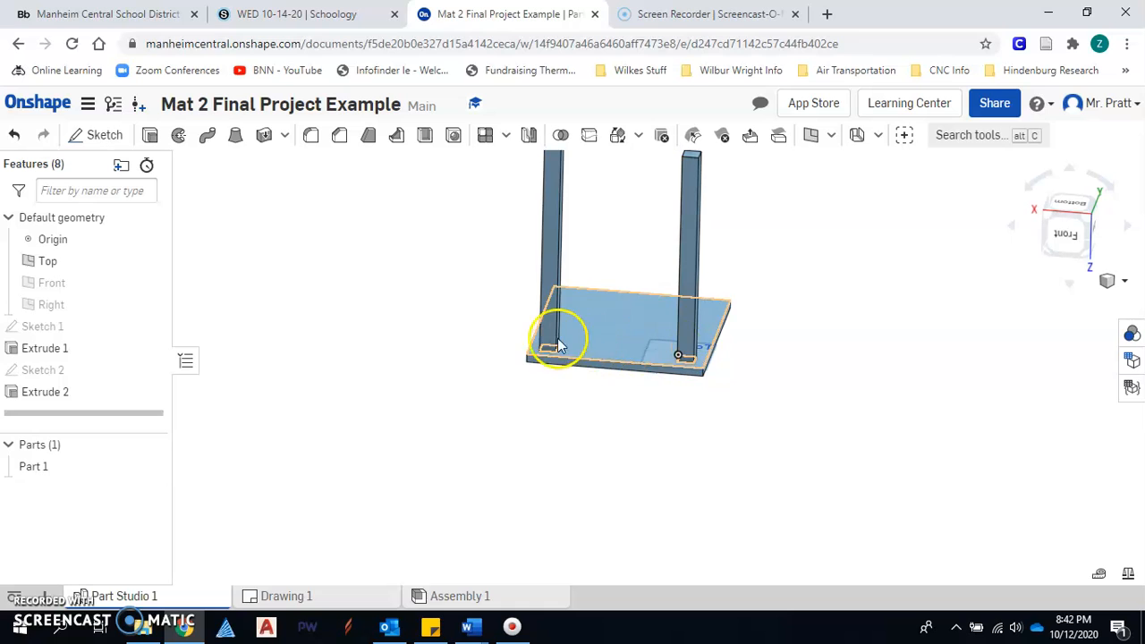
{"action": "left_click", "coordinate": [292, 596]}
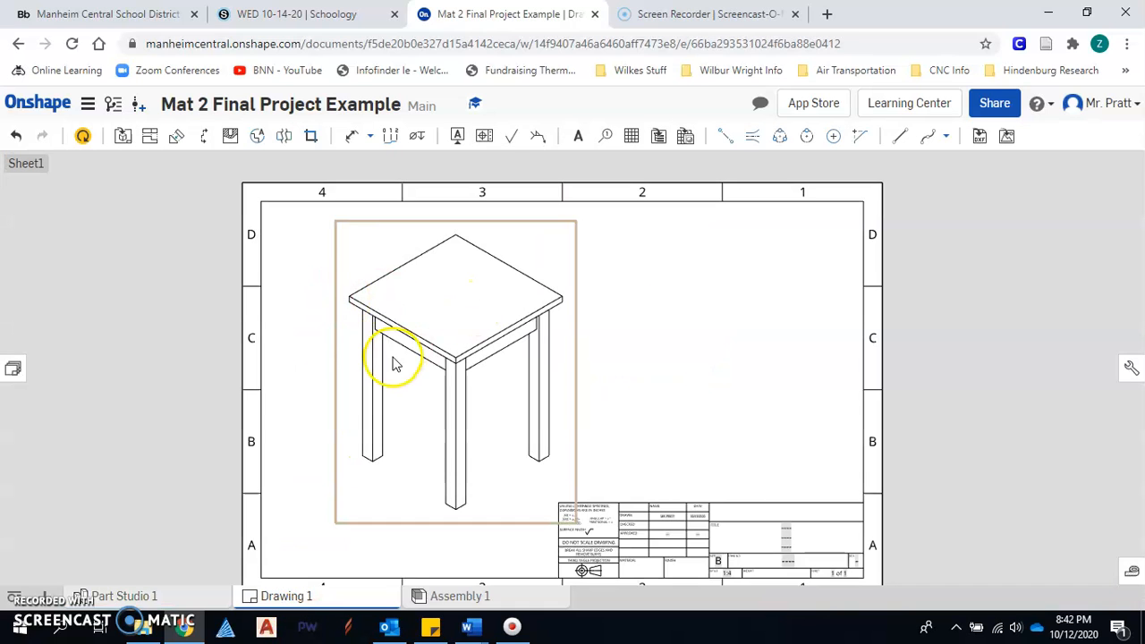
{"action": "scroll", "coordinate": [430, 368], "scroll_direction": "up", "scroll_amount": 4}
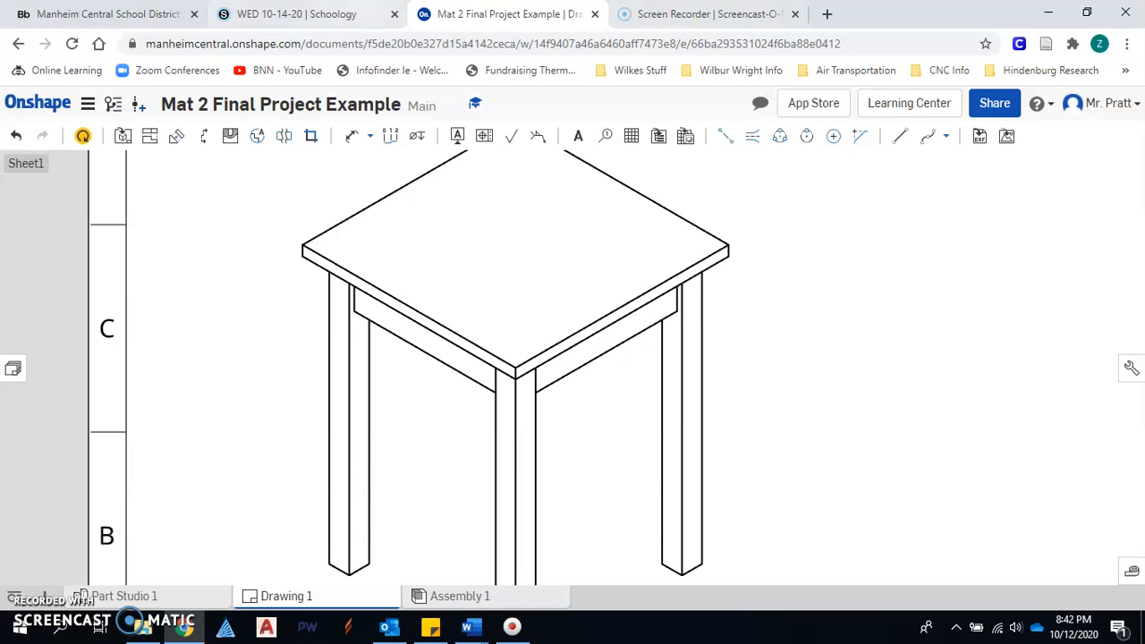
{"action": "left_click", "coordinate": [139, 594]}
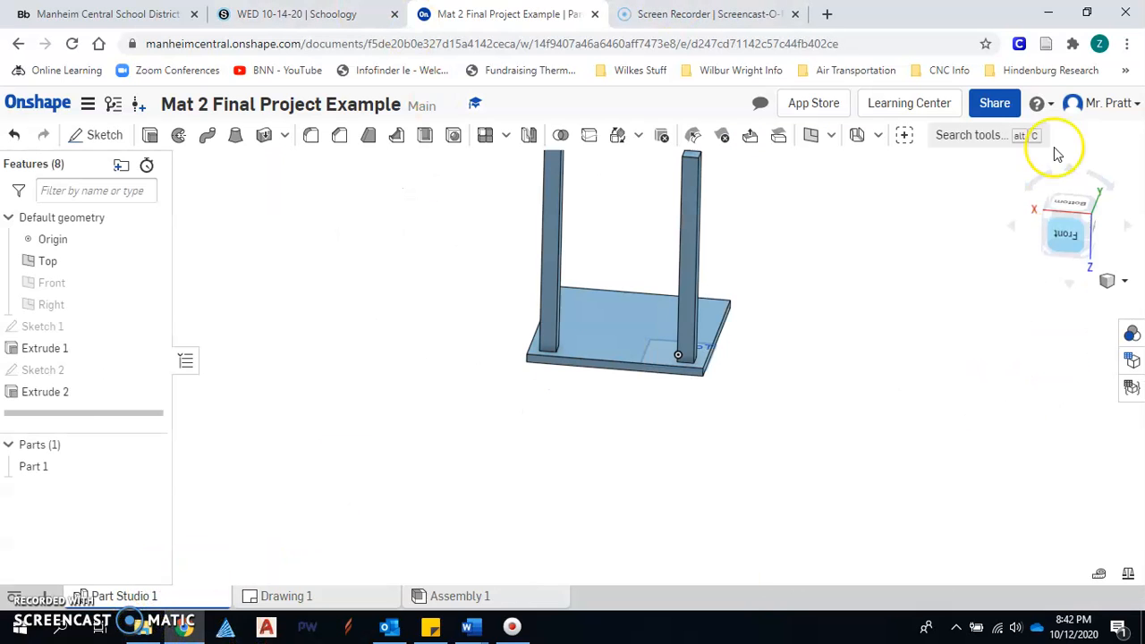
- Start a sketch on the tabletop's underside and draw an 11 in line between the facing outer corners of the two legs
{"action": "left_click", "coordinate": [1066, 202]}
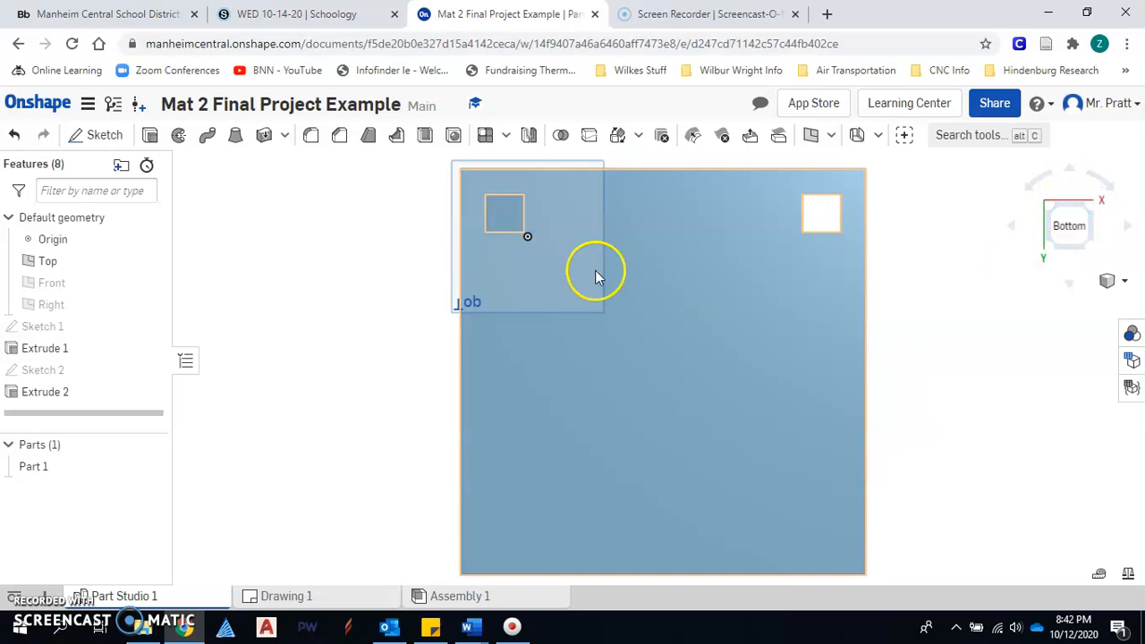
{"action": "left_click", "coordinate": [100, 134]}
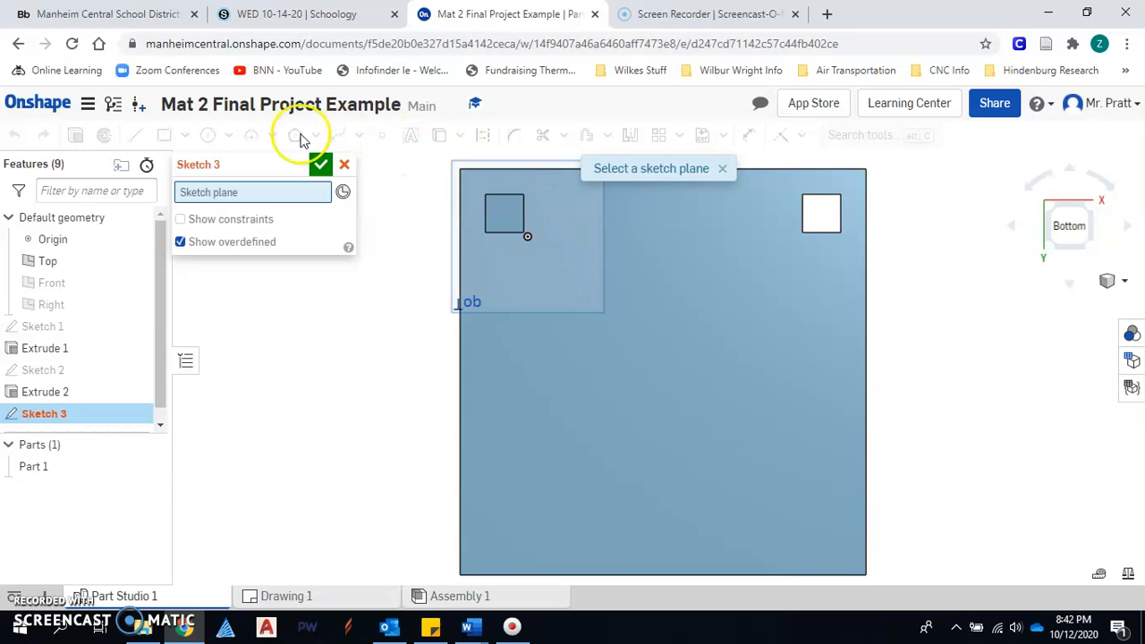
{"action": "left_click", "coordinate": [685, 246]}
{"action": "left_click", "coordinate": [135, 135]}
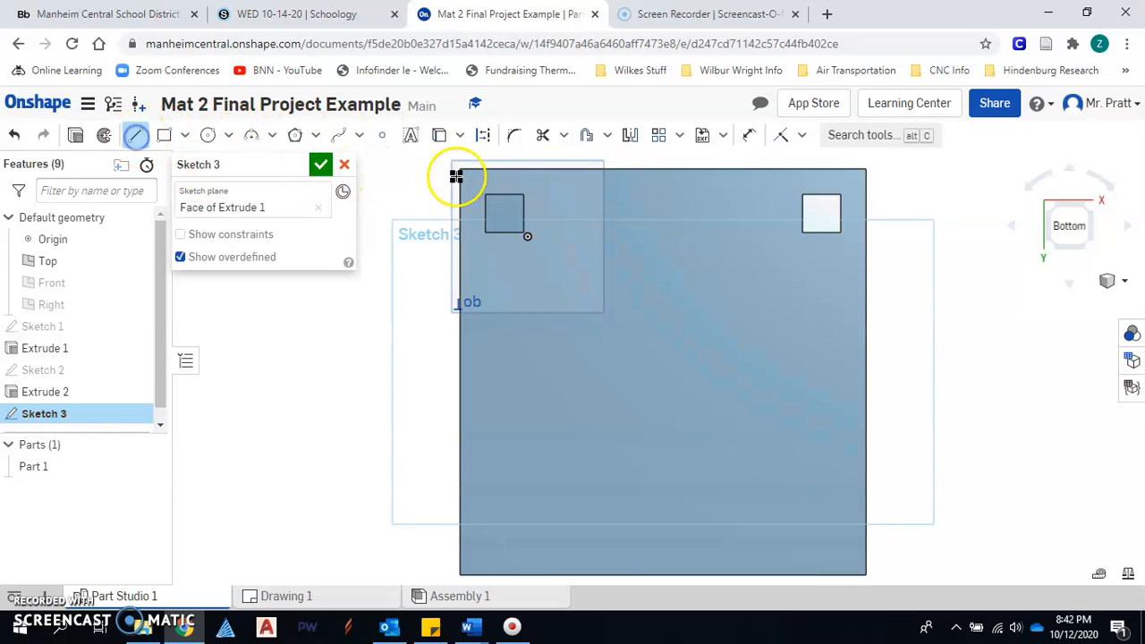
{"action": "left_click_drag", "start_coordinate": [523, 195], "coordinate": [801, 196]}
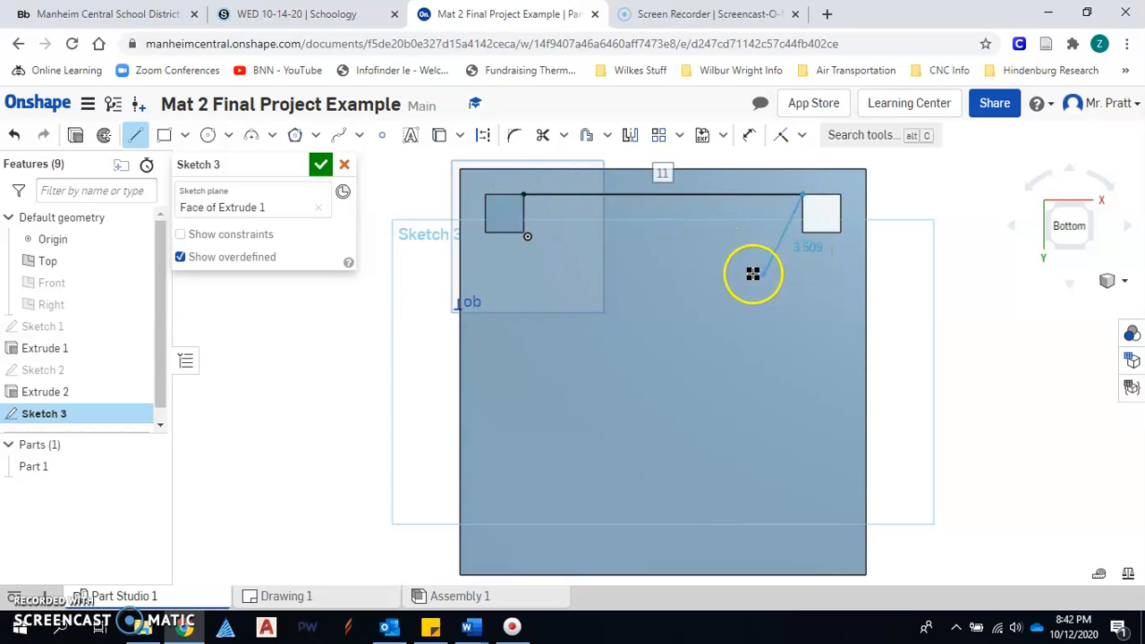
{"action": "key", "text": "Escape"}
- Offset the line between the legs 0.375 in inward, and offset the resulting line another 0.75 in inward
{"action": "left_click", "coordinate": [586, 135]}
{"action": "left_click", "coordinate": [680, 196]}
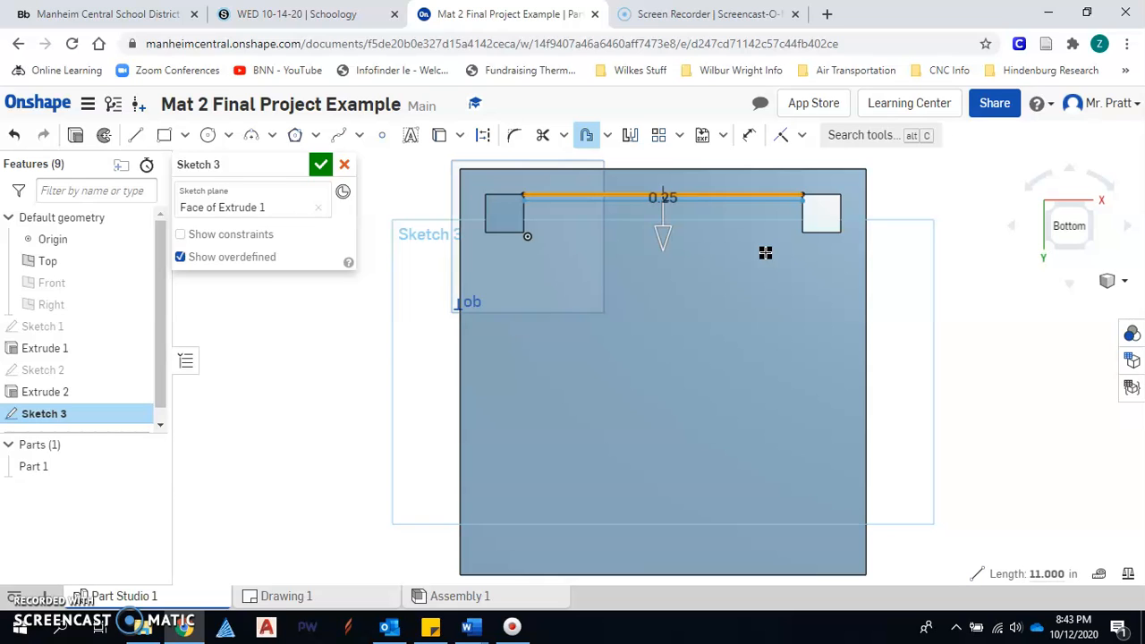
{"action": "left_click", "coordinate": [715, 297]}
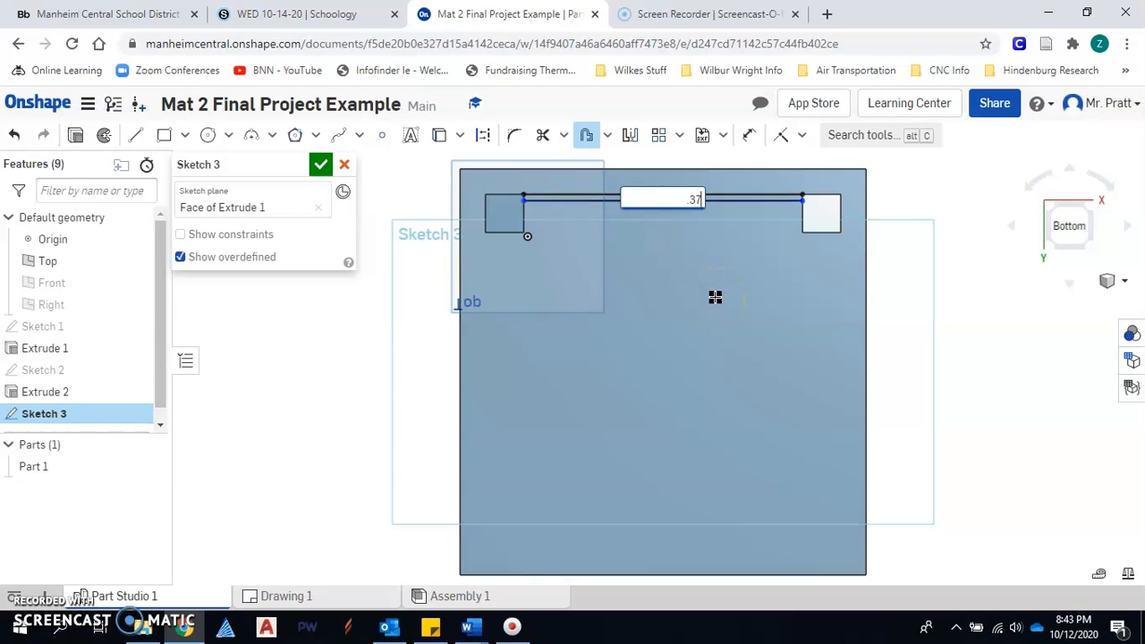
{"action": "key", "text": "Return"}
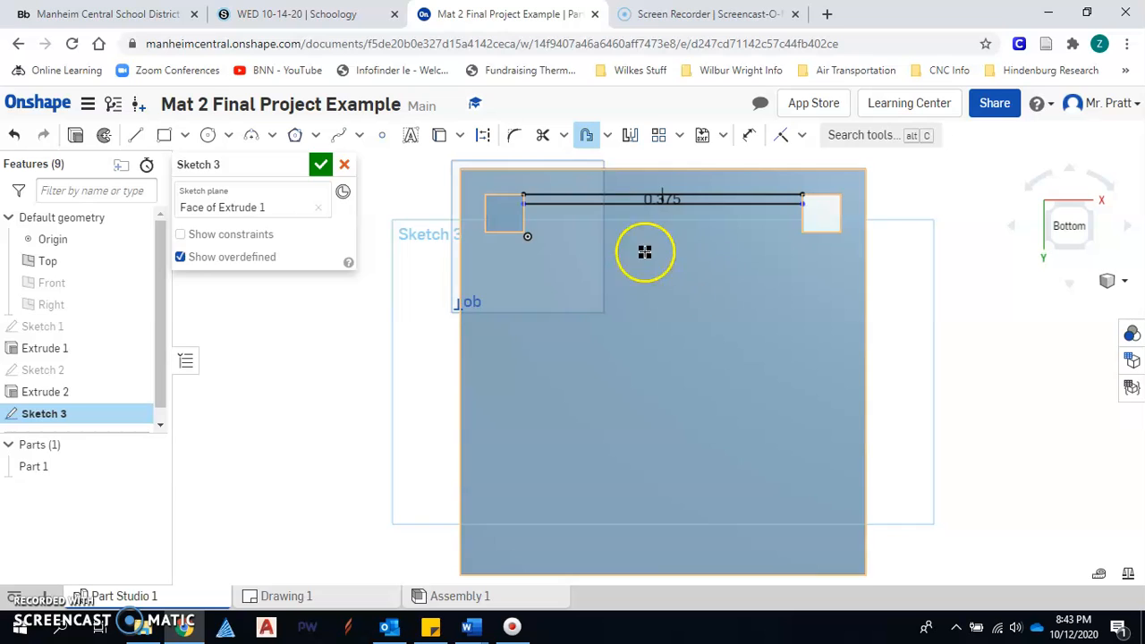
{"action": "left_click", "coordinate": [597, 204]}
{"action": "left_click", "coordinate": [631, 266]}
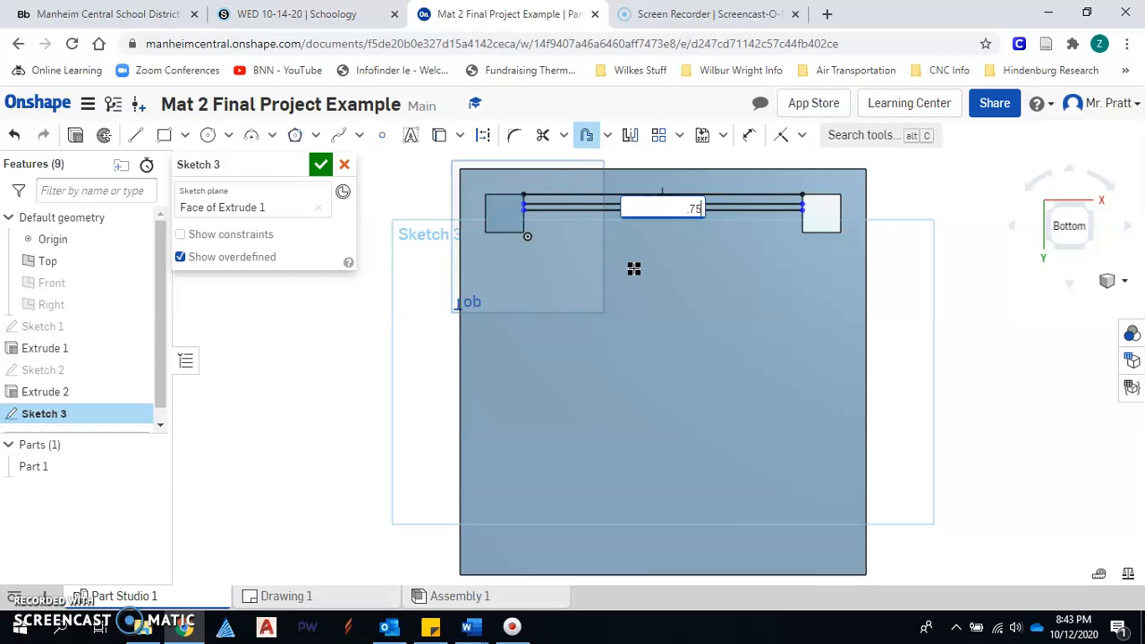
{"action": "key", "text": "Return"}
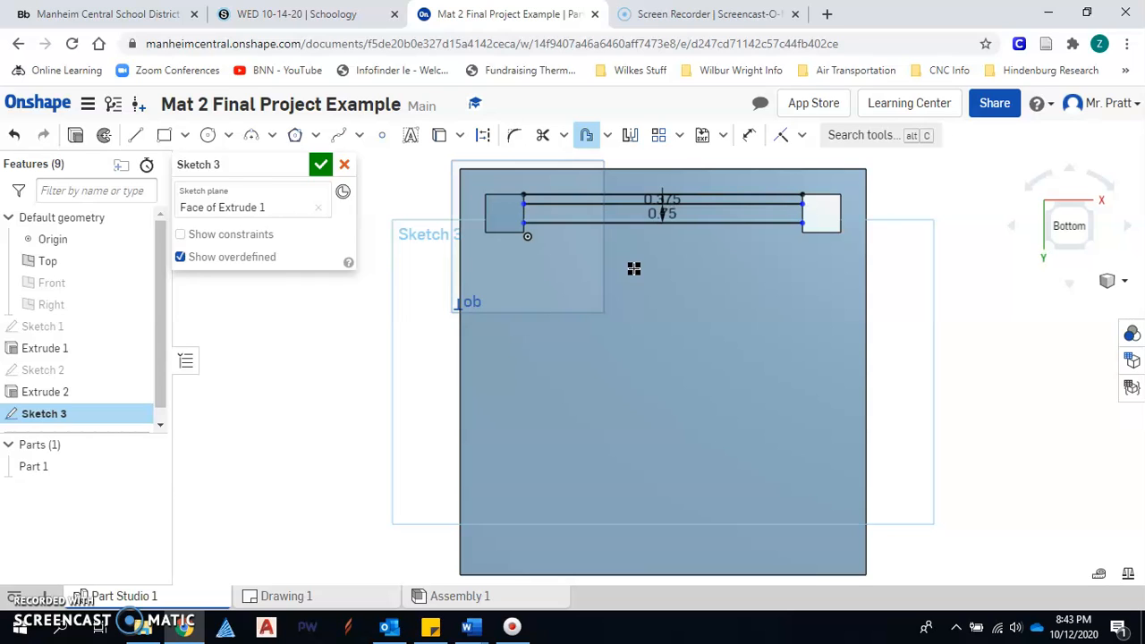
- Delete the 0.375 in offset dimension and the original line between the leg corners, and finish the rail sketch
{"action": "key", "text": "Escape"}
{"action": "left_click", "coordinate": [656, 196]}
{"action": "key", "text": "Delete"}
{"action": "left_click", "coordinate": [662, 193]}
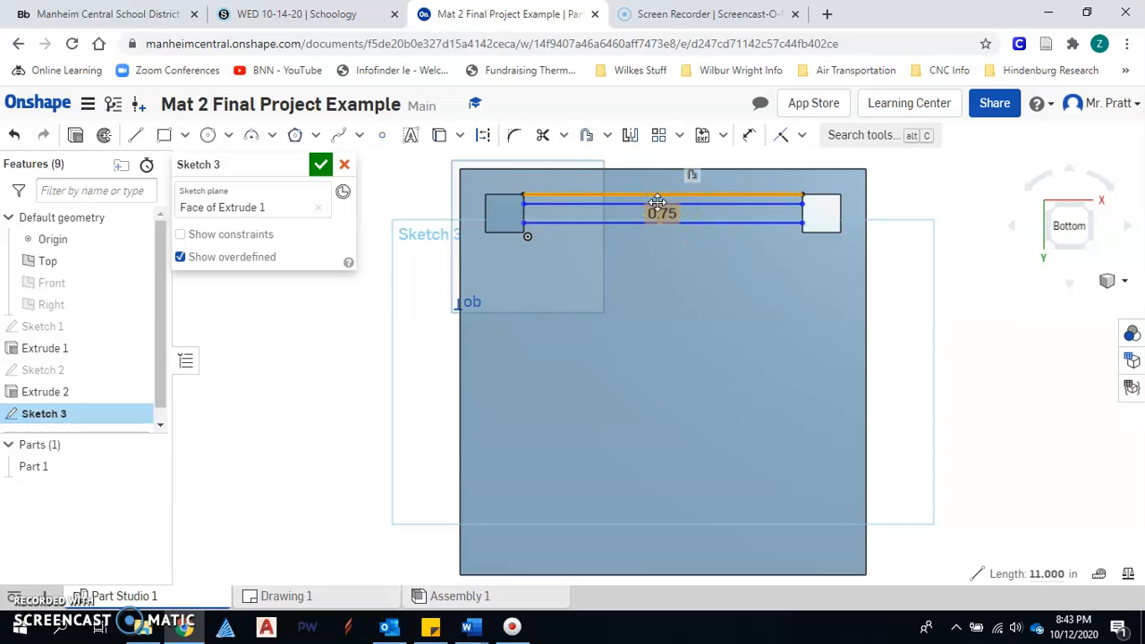
{"action": "key", "text": "Delete"}
{"action": "left_click", "coordinate": [320, 166]}
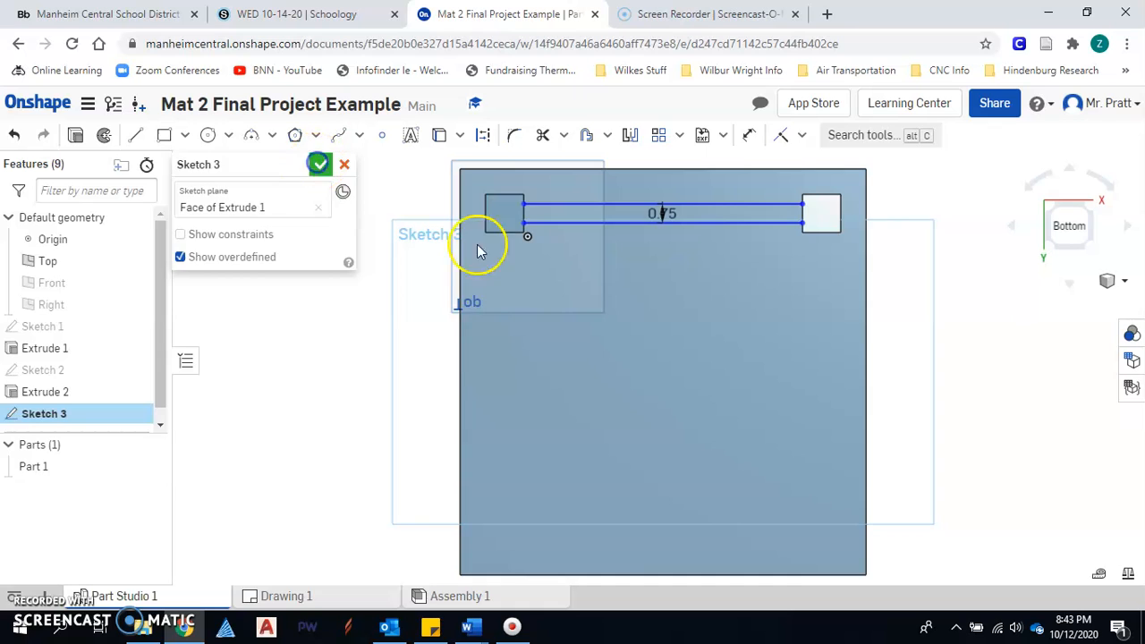
- Extrude the narrow sketch region between the two legs 3 in downward, adding it to Part 1 as a rail
{"action": "left_click", "coordinate": [149, 134]}
{"action": "left_click", "coordinate": [624, 218]}
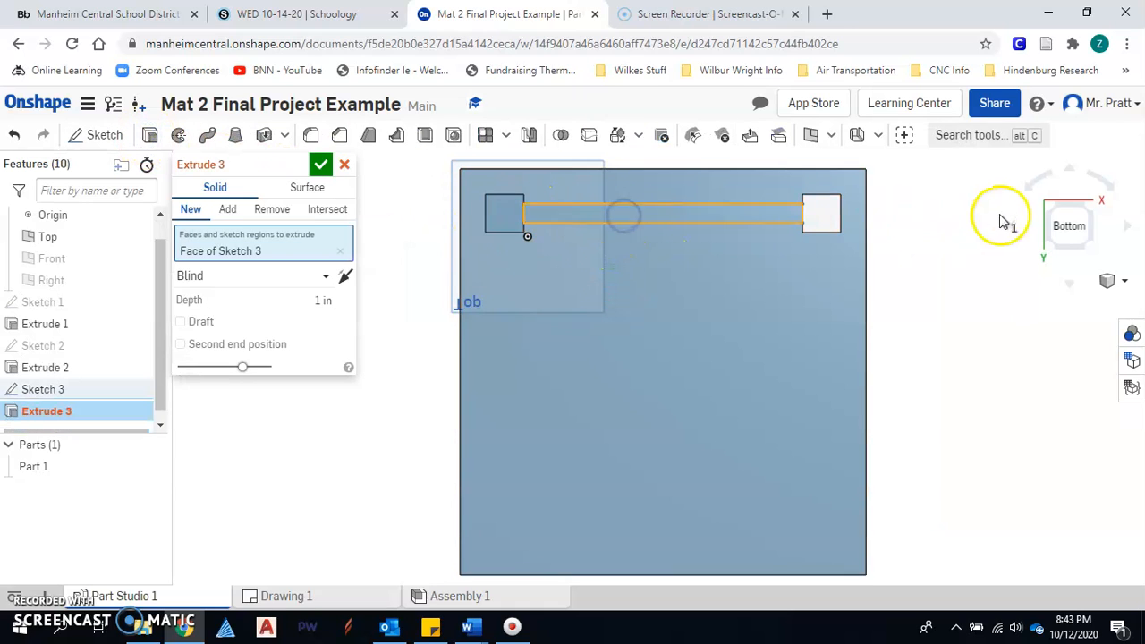
{"action": "left_click", "coordinate": [1109, 280]}
{"action": "left_click", "coordinate": [1073, 302]}
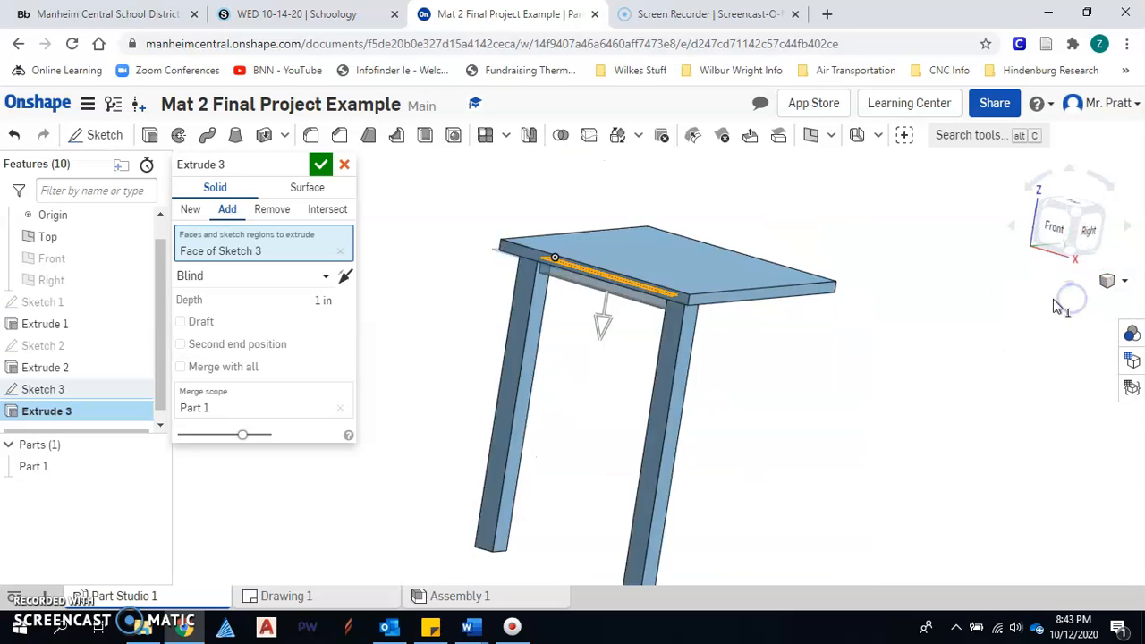
{"action": "left_click", "coordinate": [313, 299]}
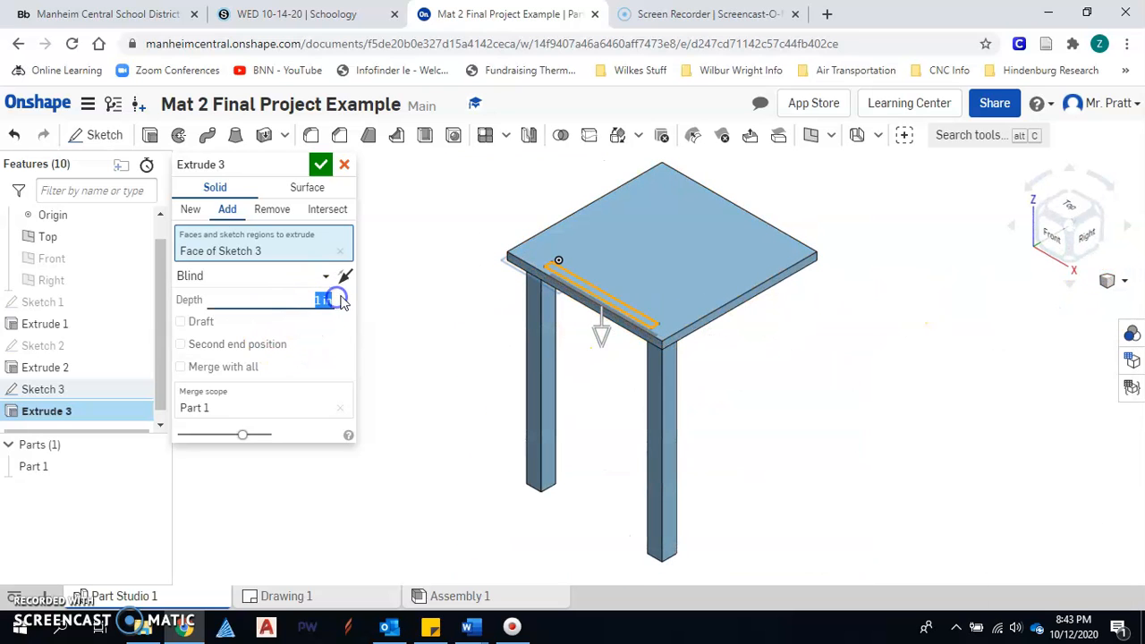
{"action": "key", "text": "BackSpace"}
{"action": "type", "text": "3"}
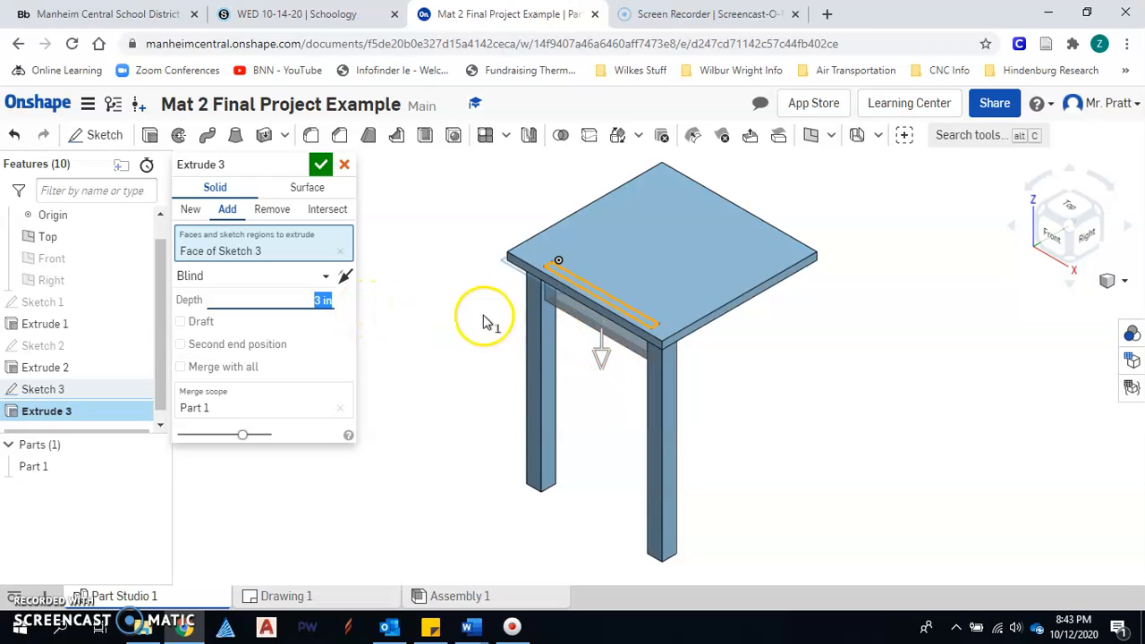
{"action": "left_click", "coordinate": [320, 165]}
- Examine the new rail from below and how it sits between the two legs under the tabletop
{"action": "right_click_drag", "start_coordinate": [772, 379], "coordinate": [798, 322]}
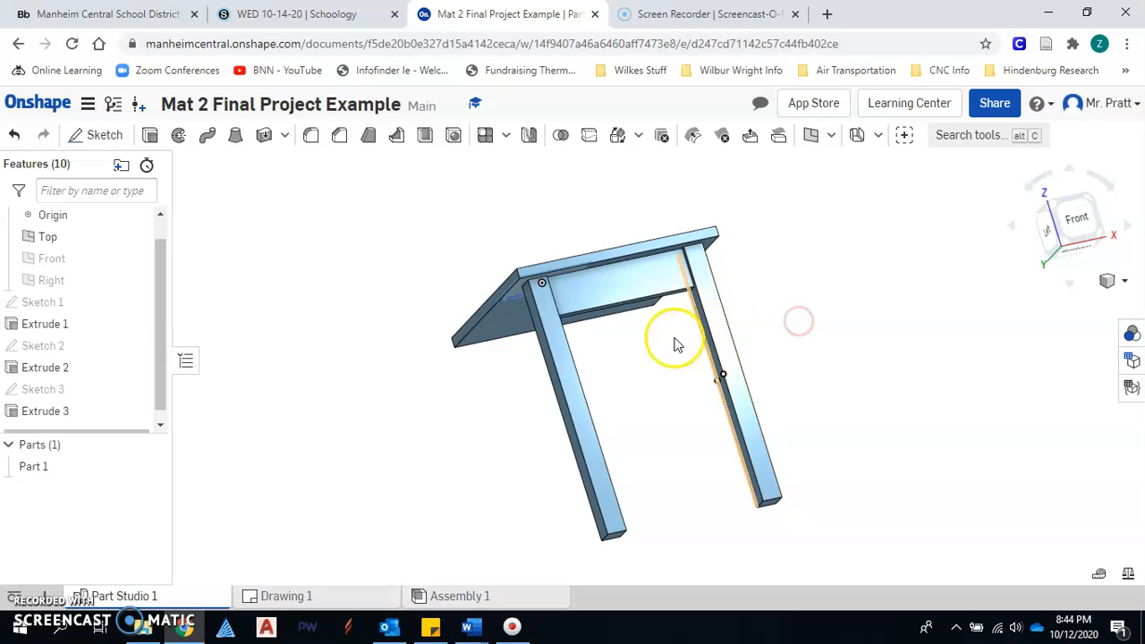
{"action": "right_click_drag", "start_coordinate": [722, 317], "coordinate": [653, 297]}
{"action": "left_click", "coordinate": [633, 259]}
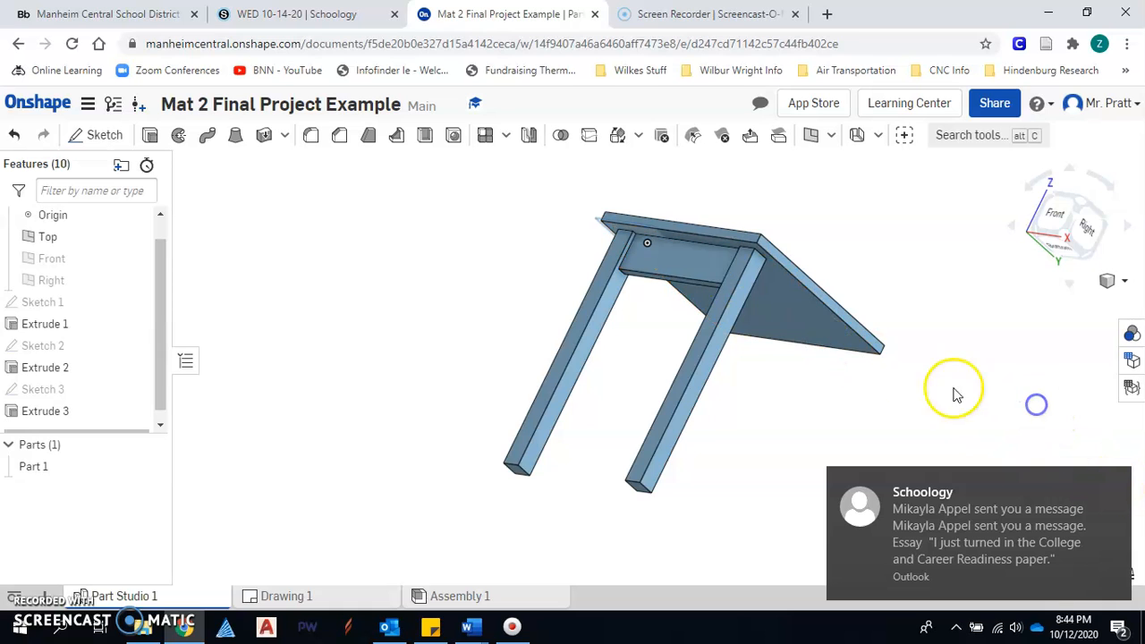
{"action": "scroll", "coordinate": [882, 368], "scroll_direction": "up", "scroll_amount": 2}
{"action": "scroll", "coordinate": [560, 202], "scroll_direction": "up", "scroll_amount": 2}
{"action": "scroll", "coordinate": [490, 195], "scroll_direction": "up", "scroll_amount": 1}
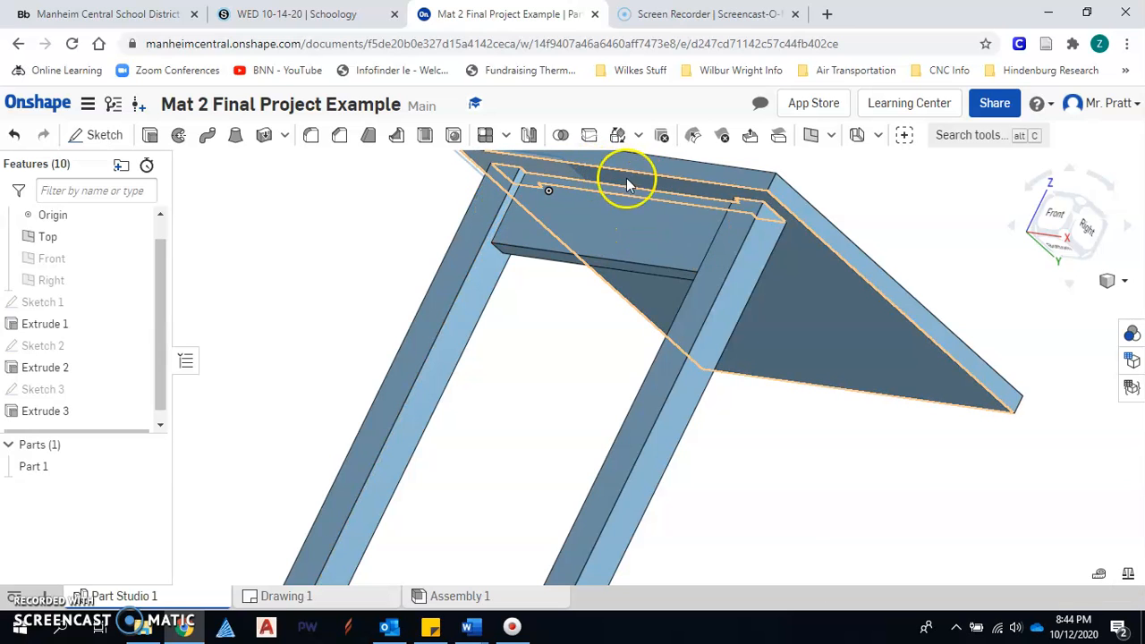
{"action": "scroll", "coordinate": [609, 236], "scroll_direction": "down", "scroll_amount": 2}
{"action": "scroll", "coordinate": [600, 269], "scroll_direction": "down", "scroll_amount": 1}
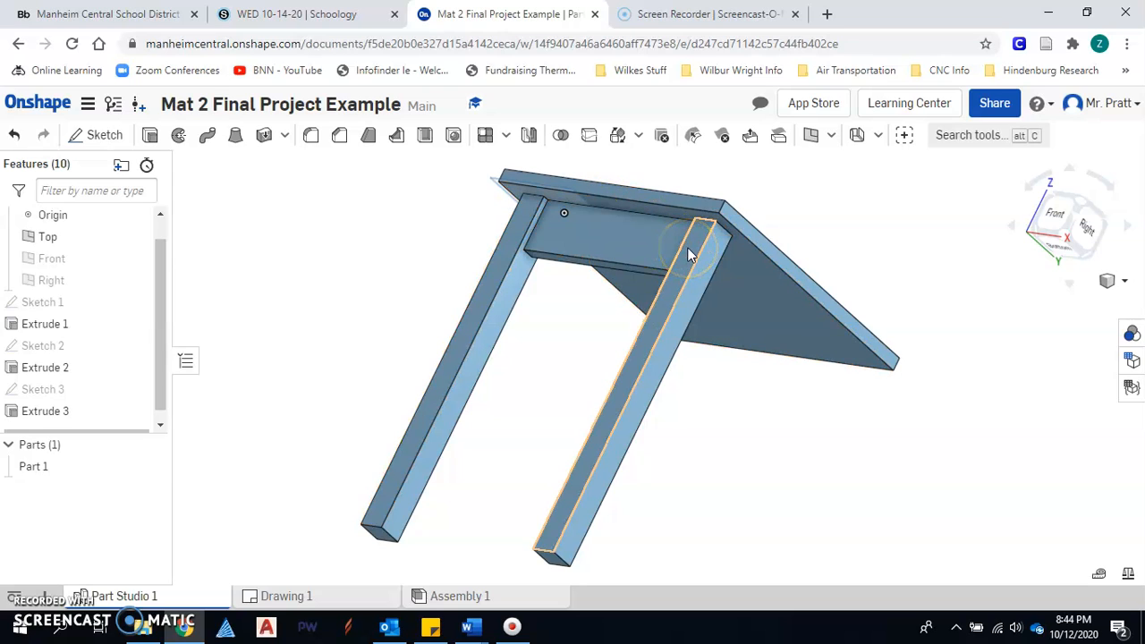
{"action": "left_click", "coordinate": [658, 263]}
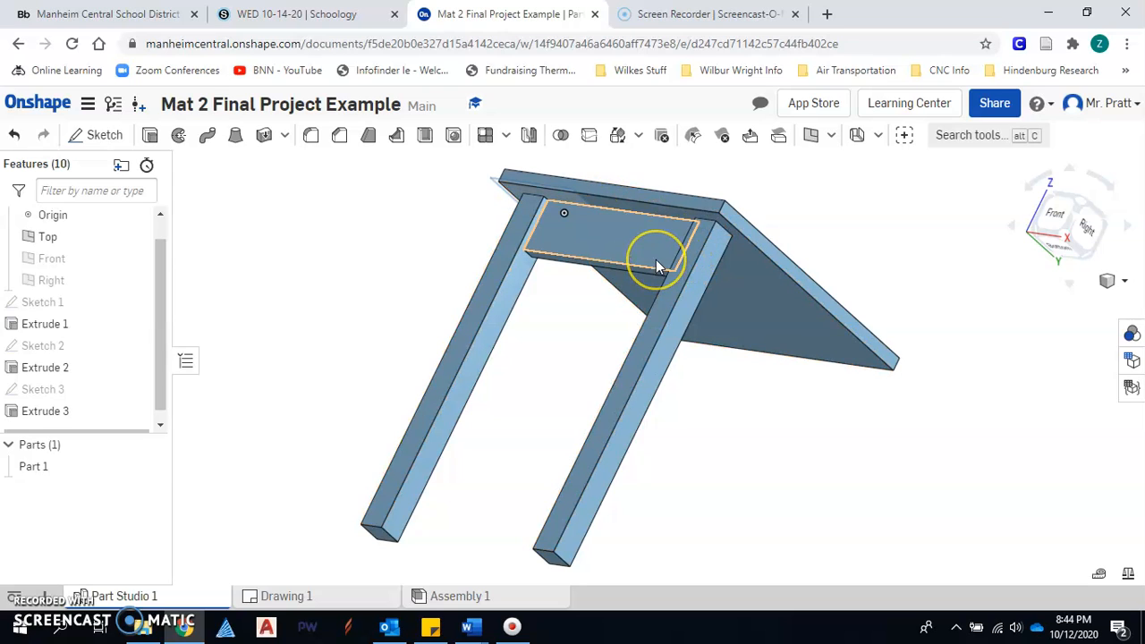